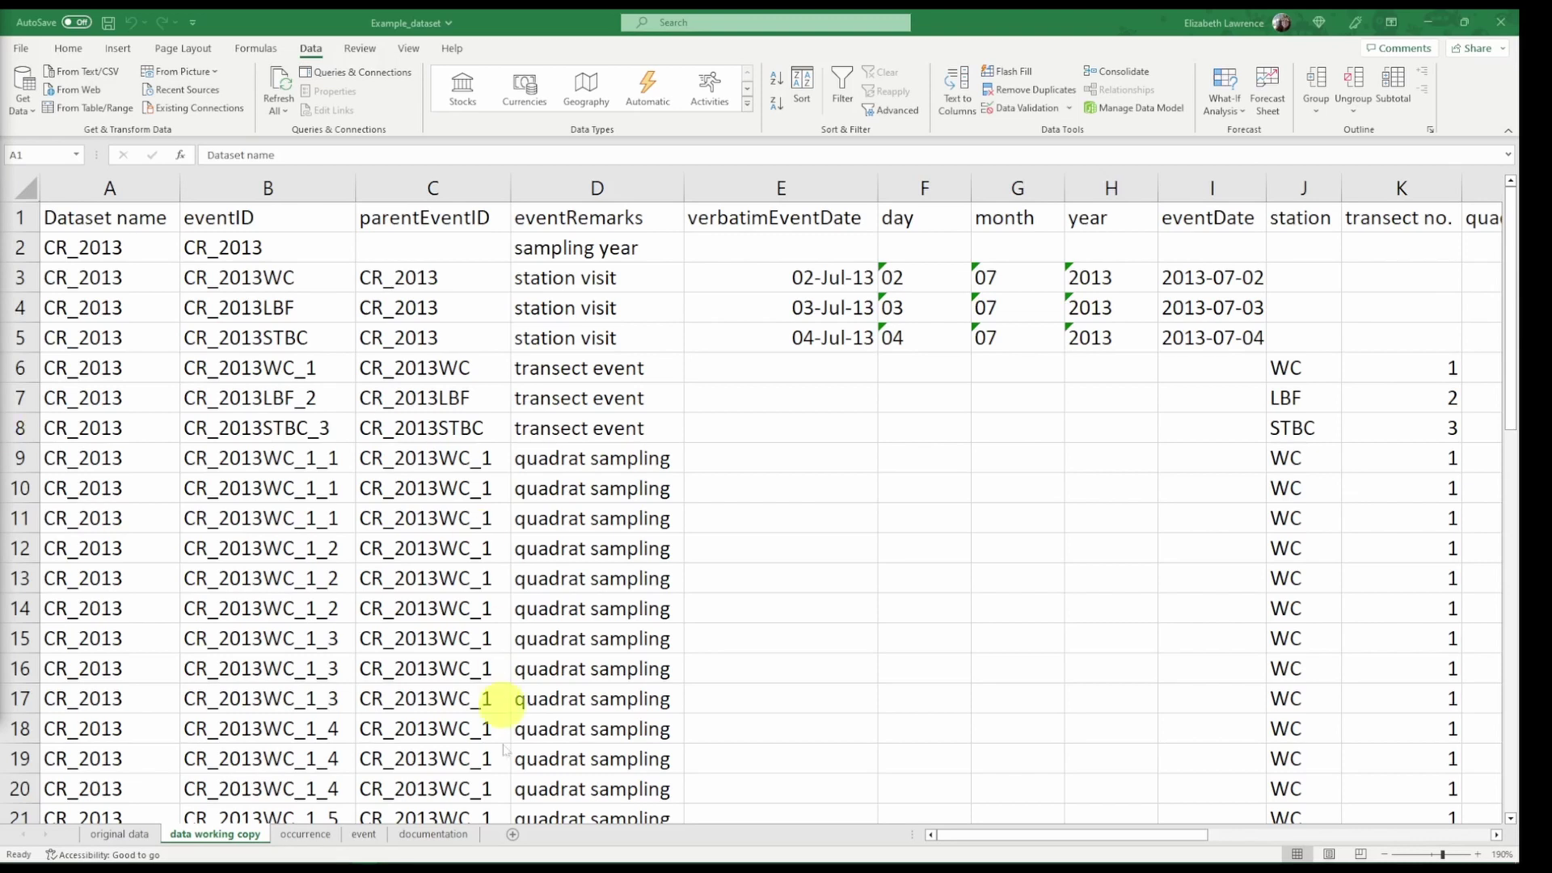
# - Add a new worksheet after the data working copy sheet and name it emof
pyautogui.click(501, 831)
pyautogui.click(515, 835)
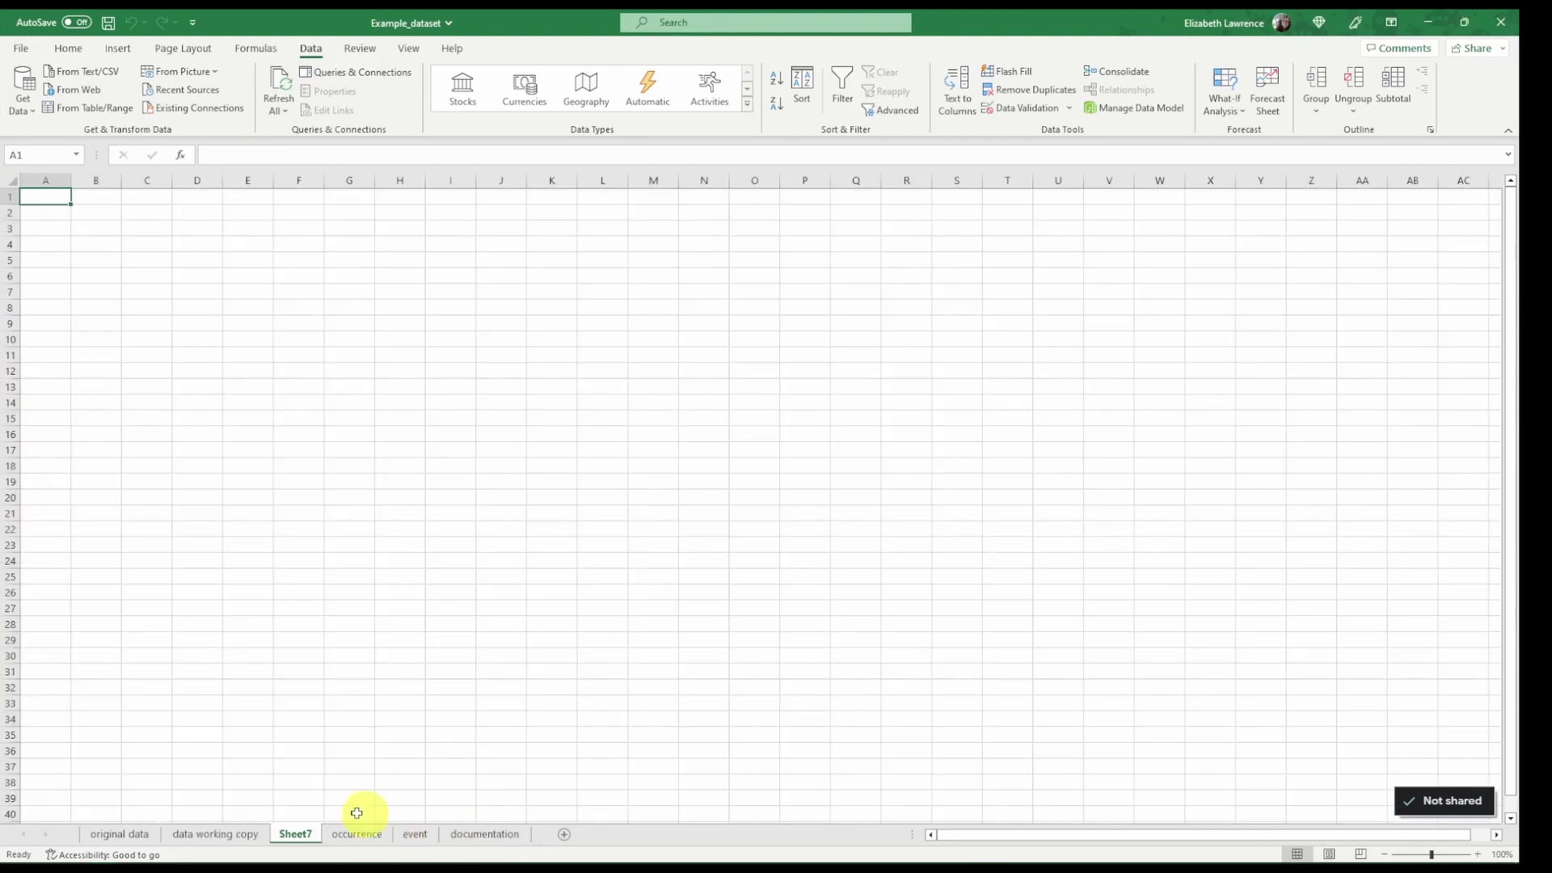
pyautogui.doubleClick(295, 834)
pyautogui.write('emof')
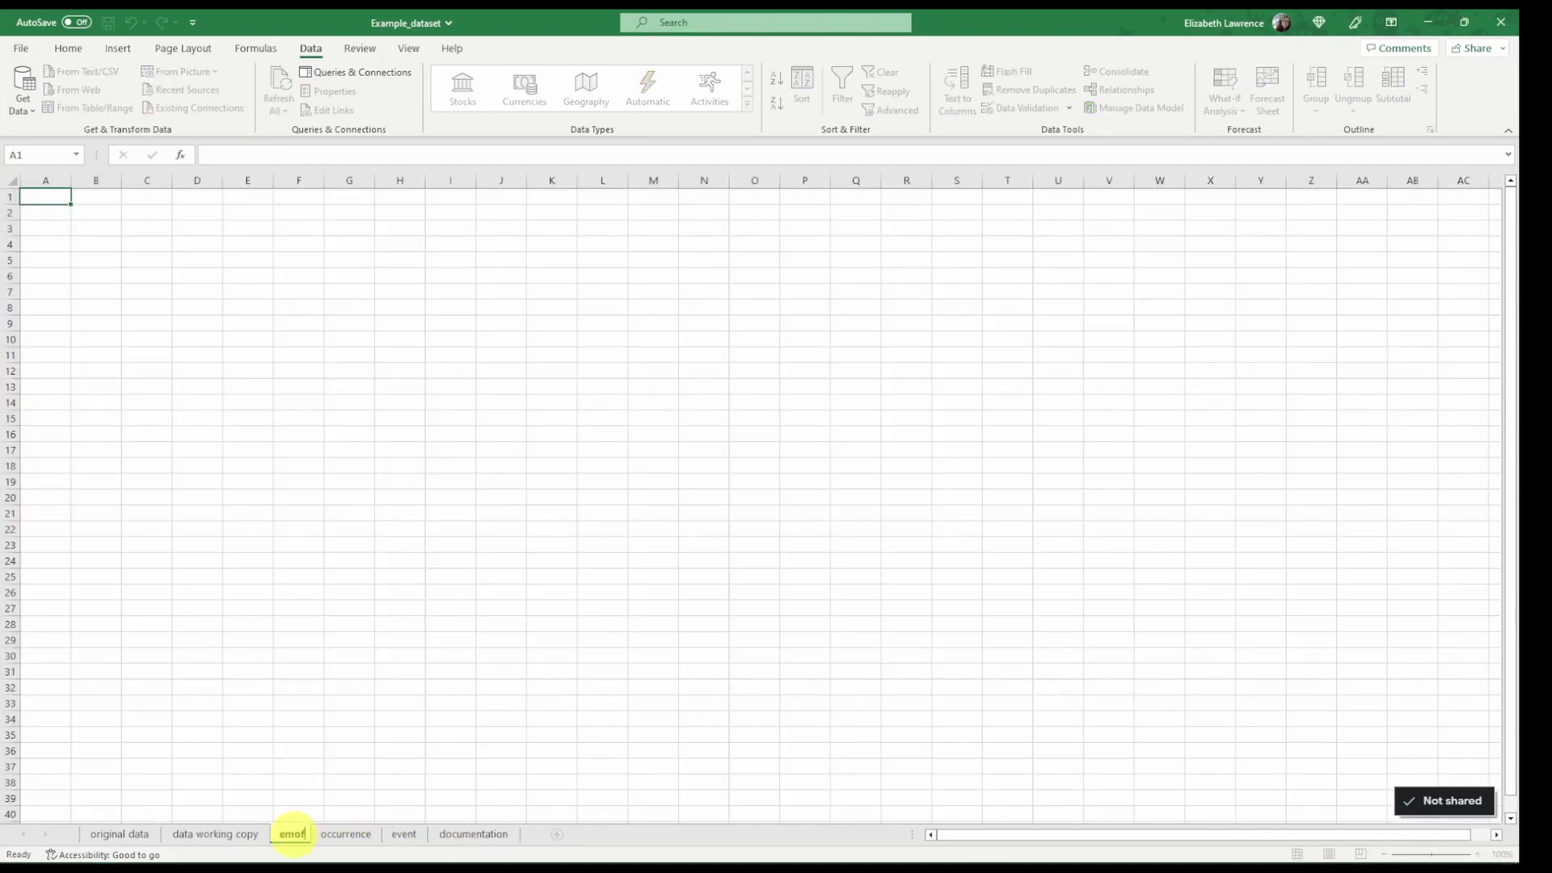
pyautogui.press('Return')
# - Enter the headers eventID in A1 and occurrenceID in B1 of the emof sheet
pyautogui.scroll(5, 260, 544)
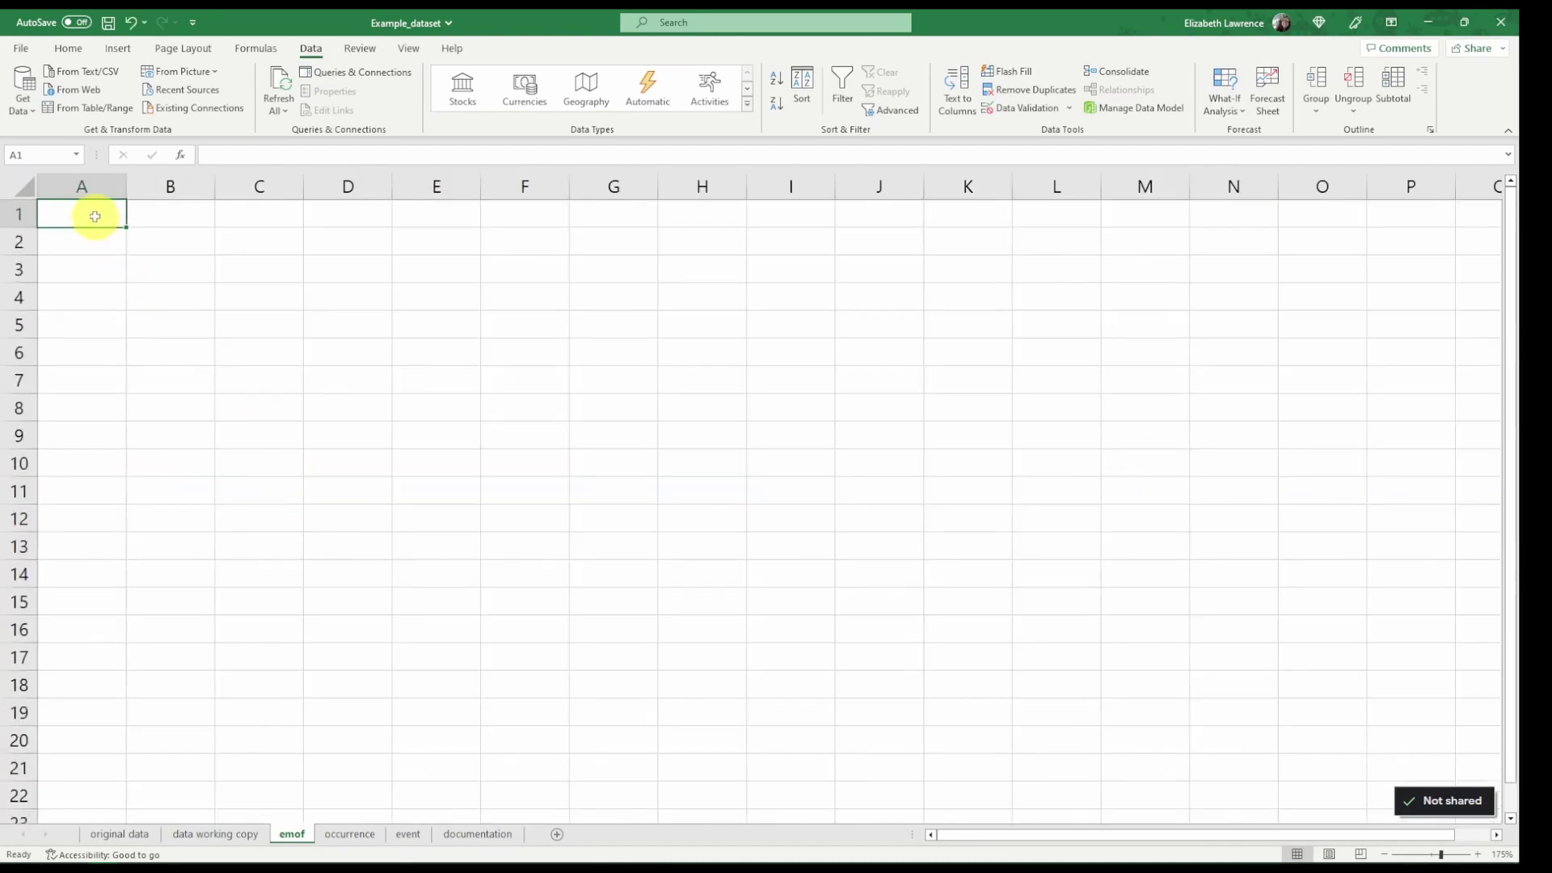
pyautogui.write('eventID')
pyautogui.press('Tab')
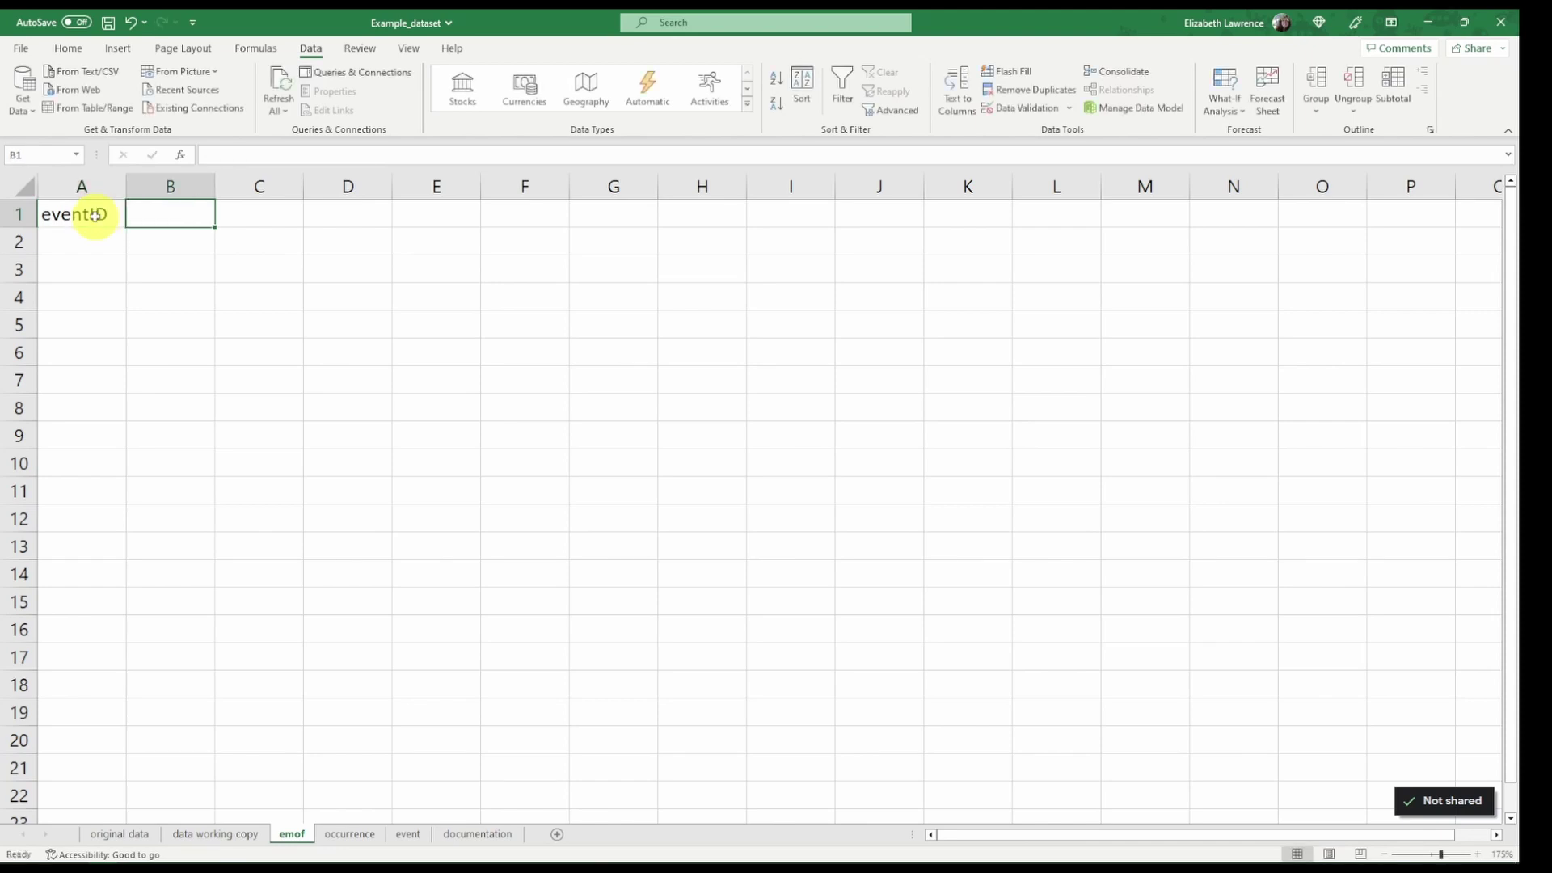
pyautogui.write('occurrence')
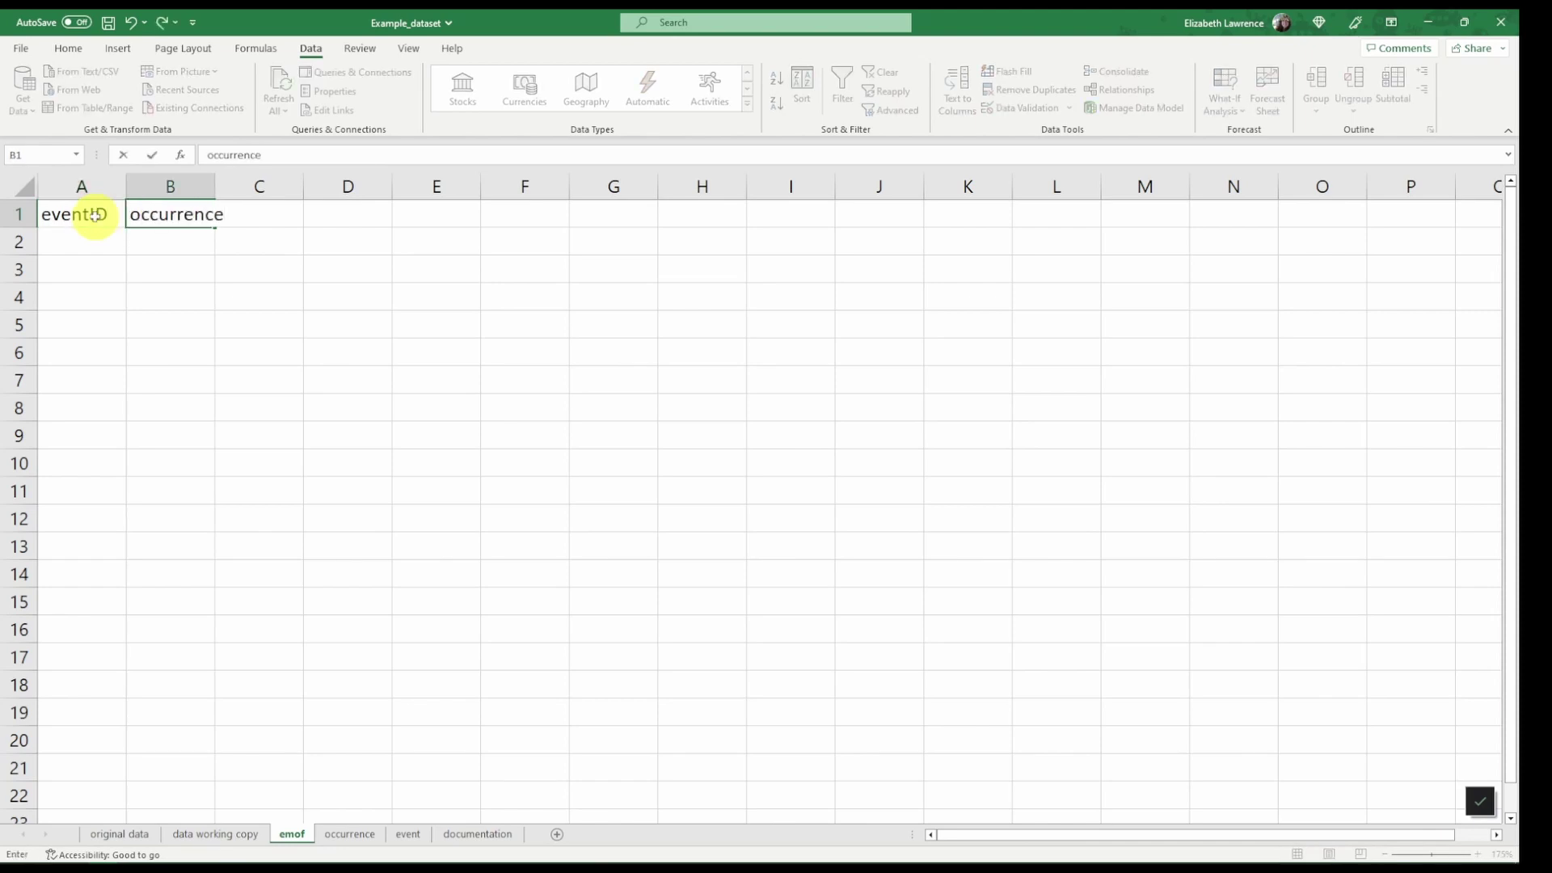
pyautogui.write('ID')
pyautogui.press('Tab')
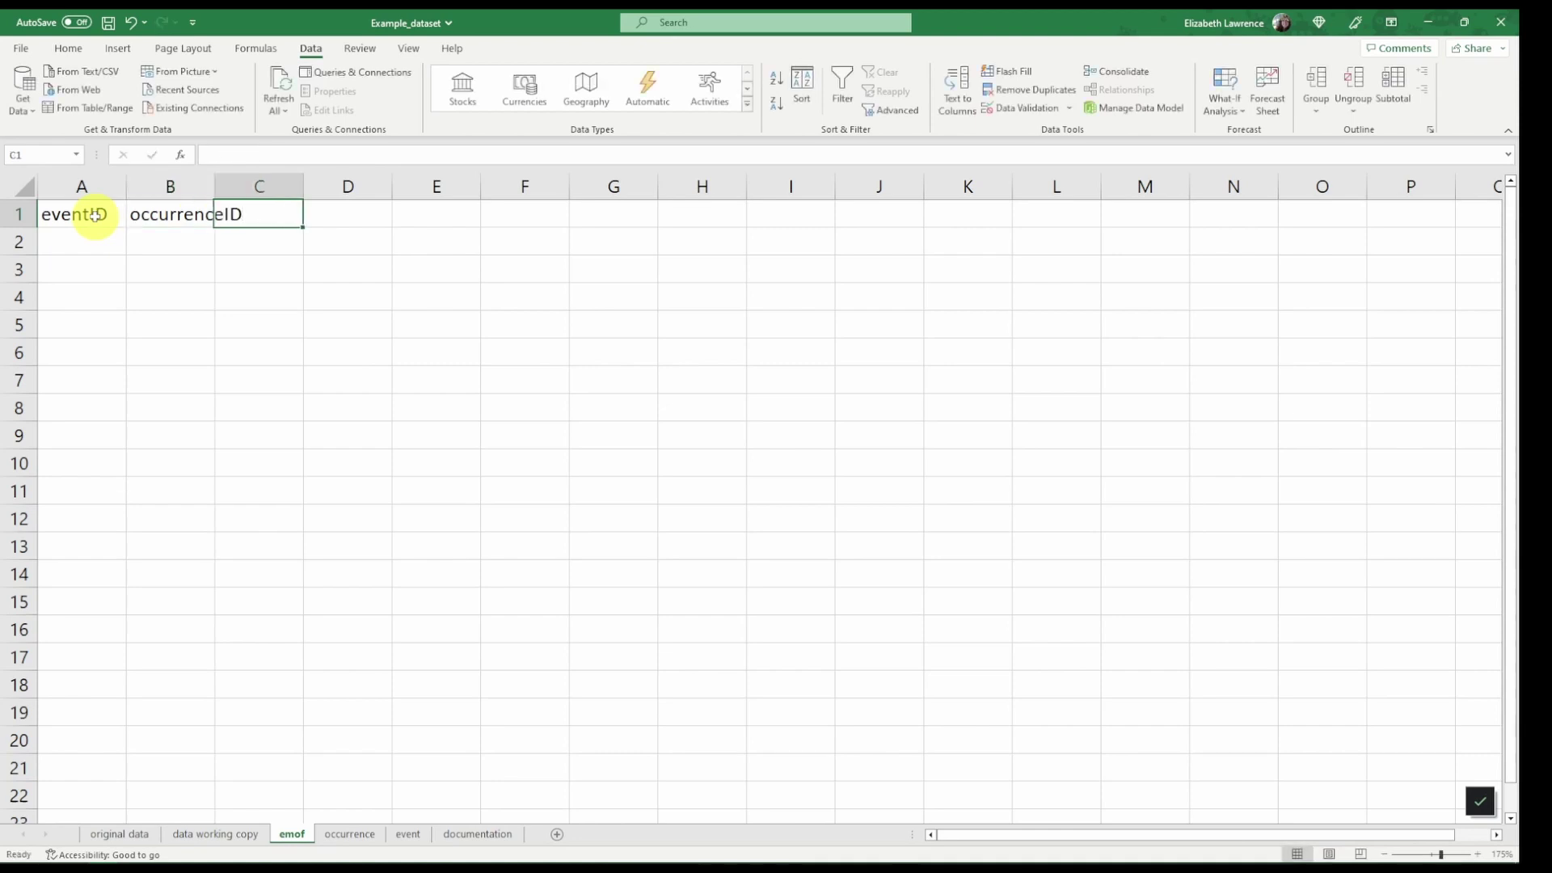
# - Enter the headers measurementType, measurementValue and measurementUnit in cells C1 to E1
pyautogui.write('measurementType')
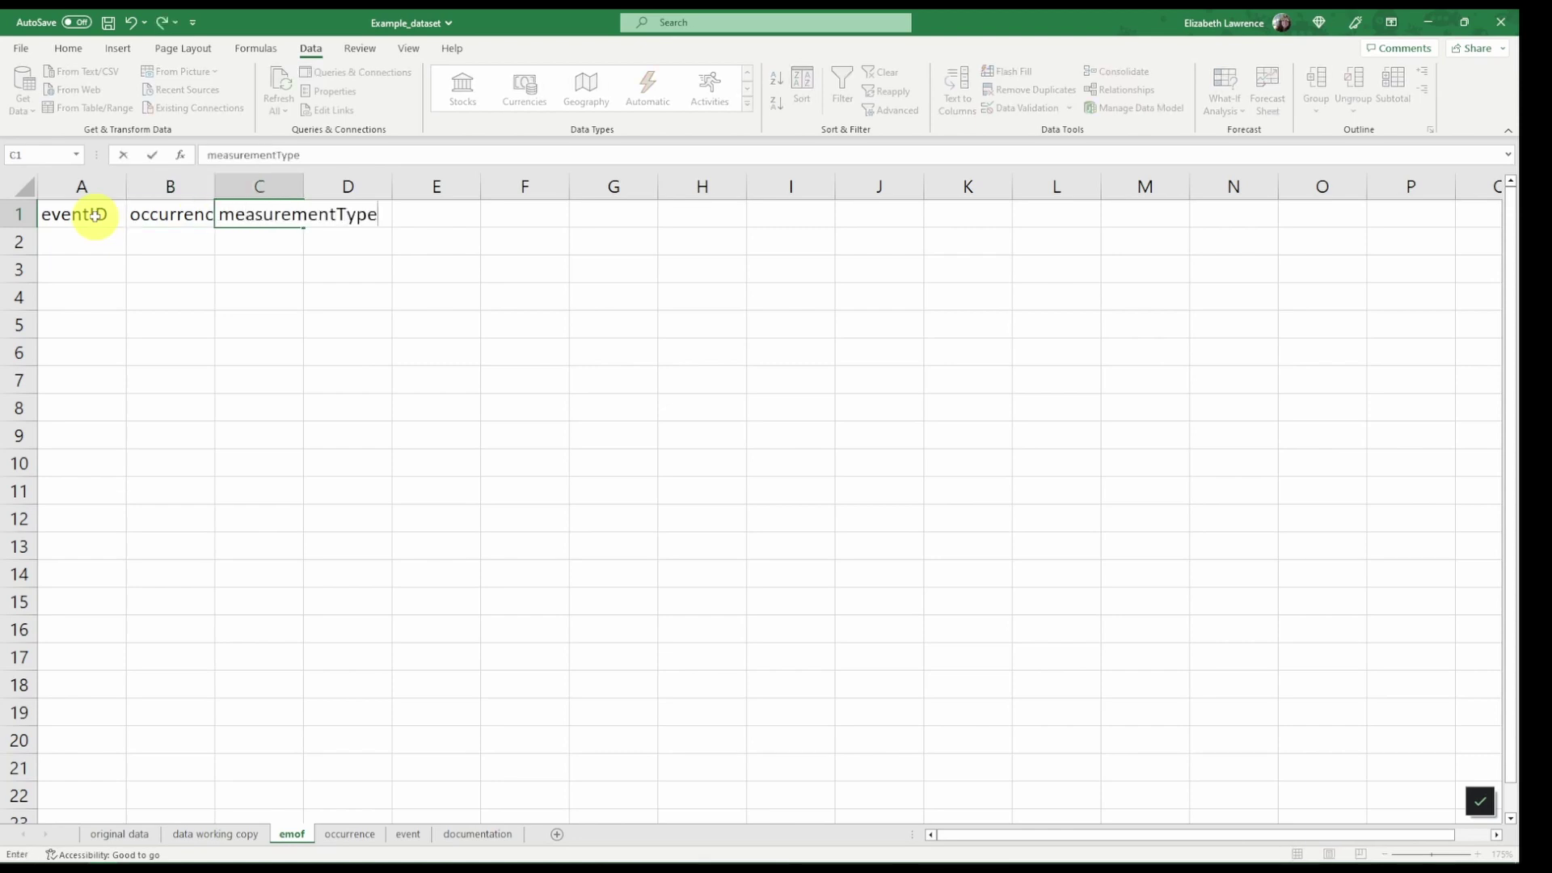
pyautogui.press('Tab')
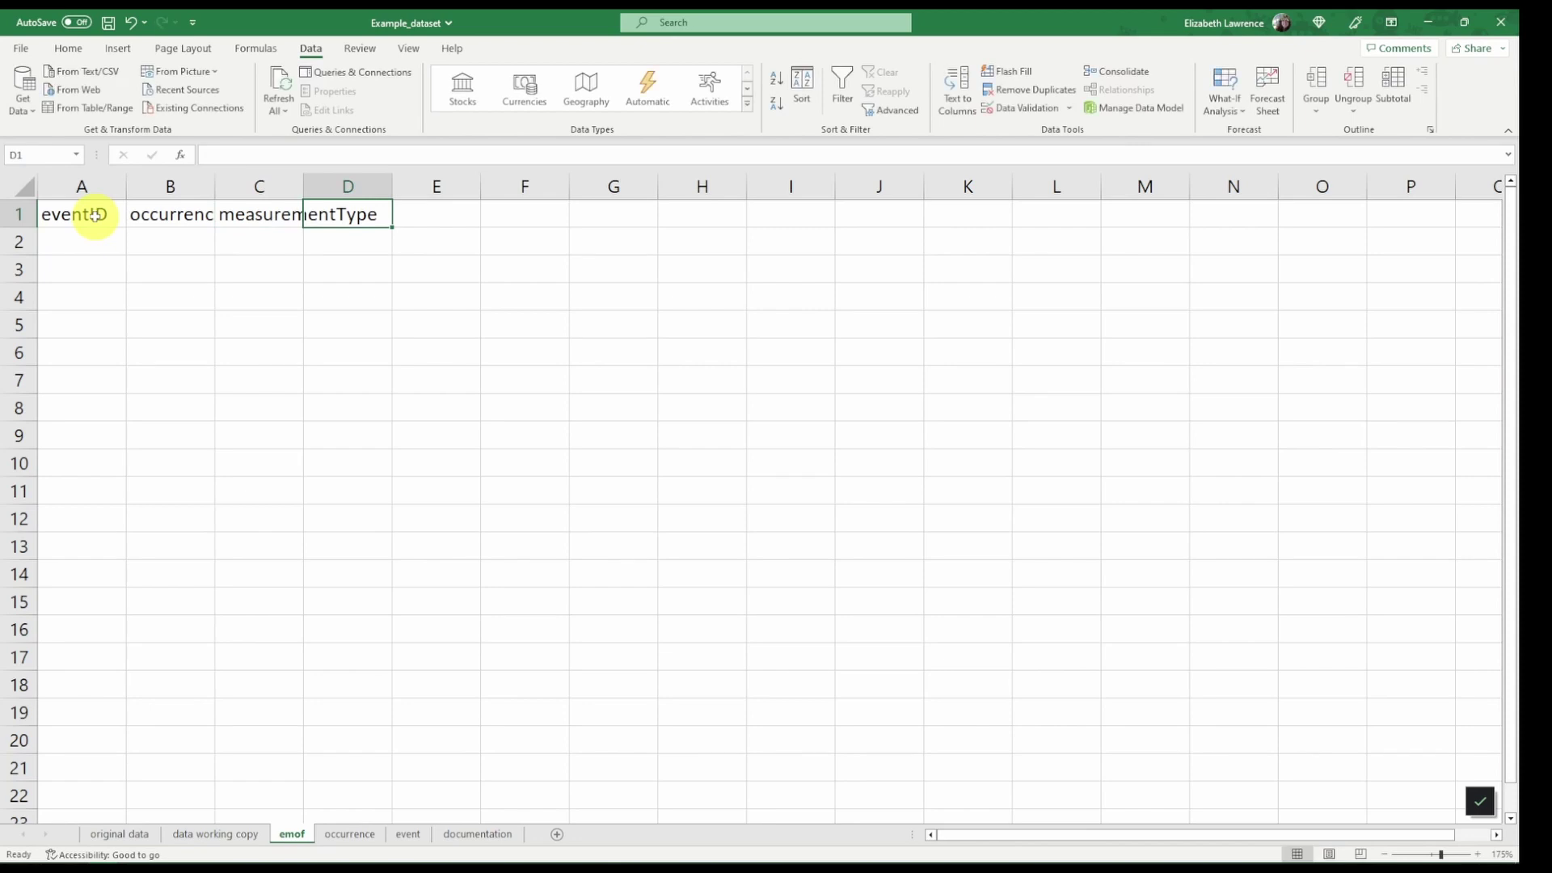
pyautogui.write('measurementValue')
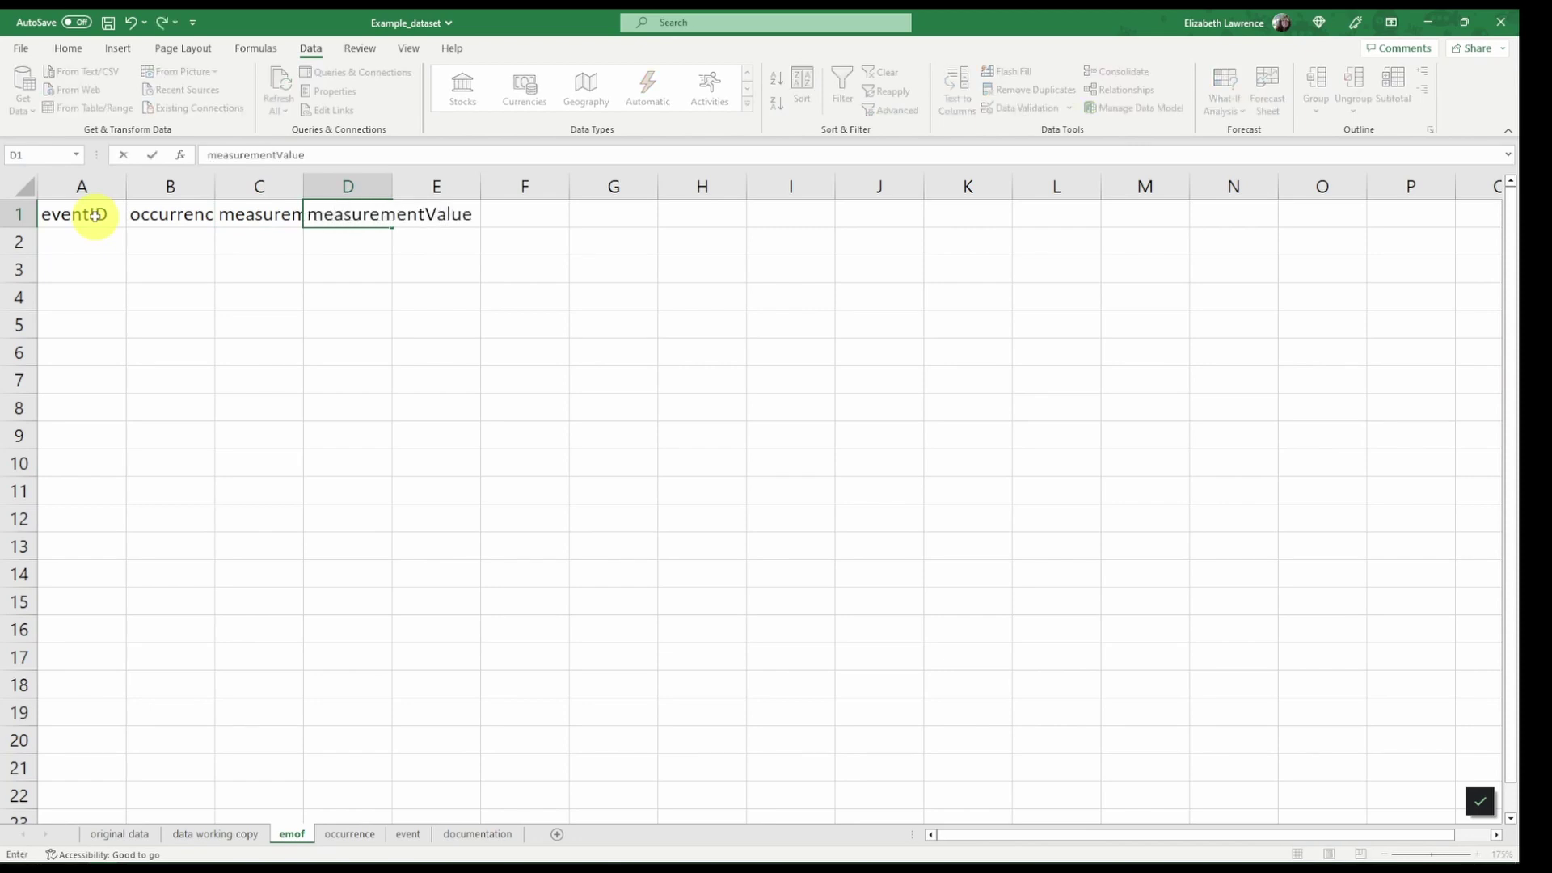
pyautogui.press('Tab')
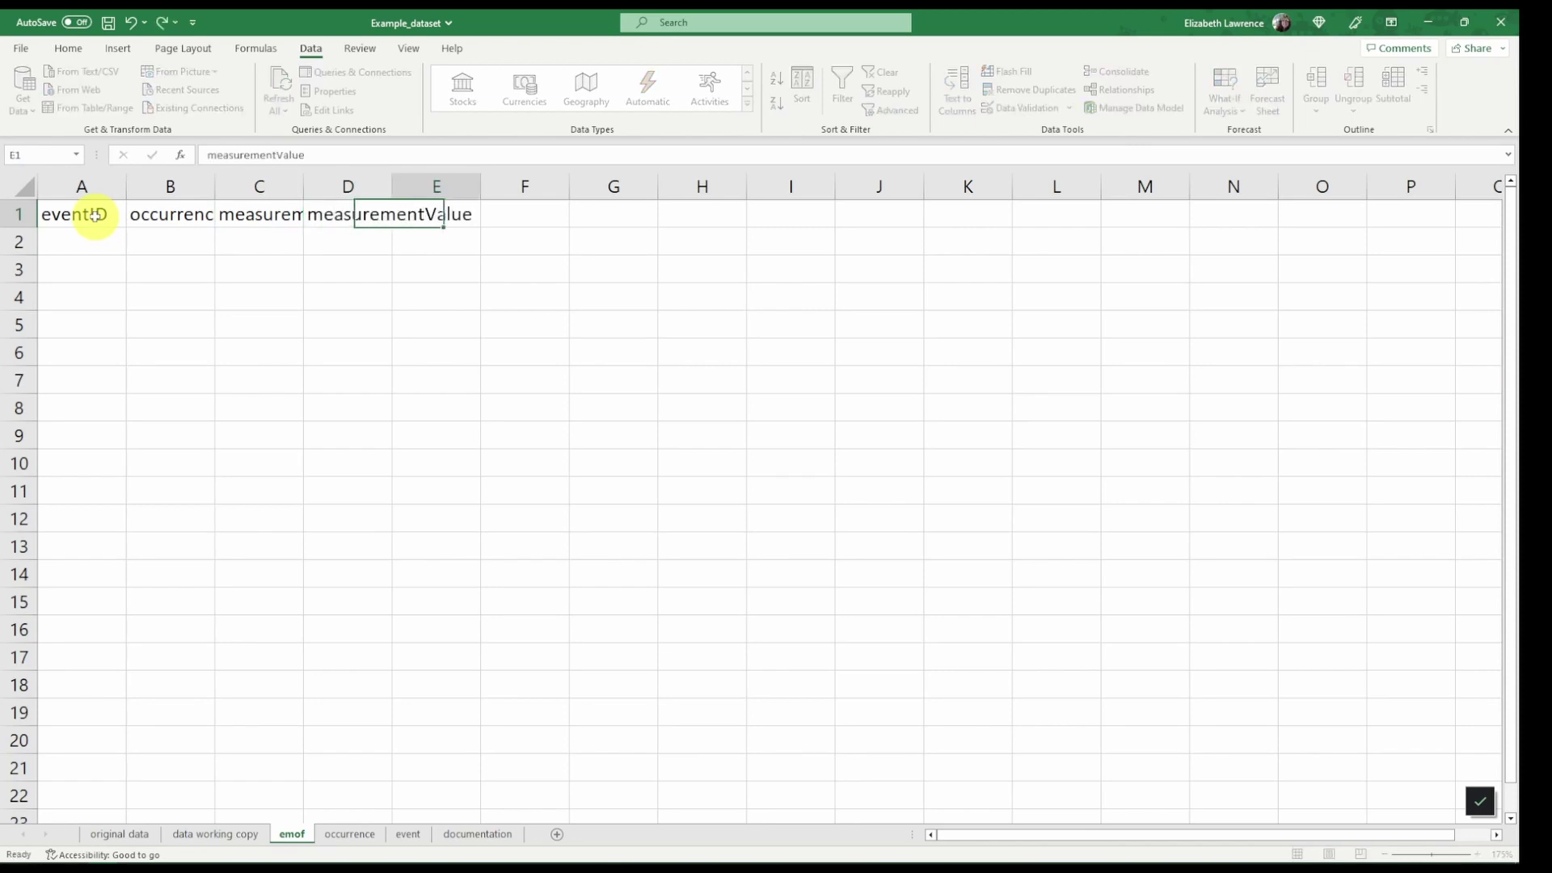
pyautogui.write('measure')
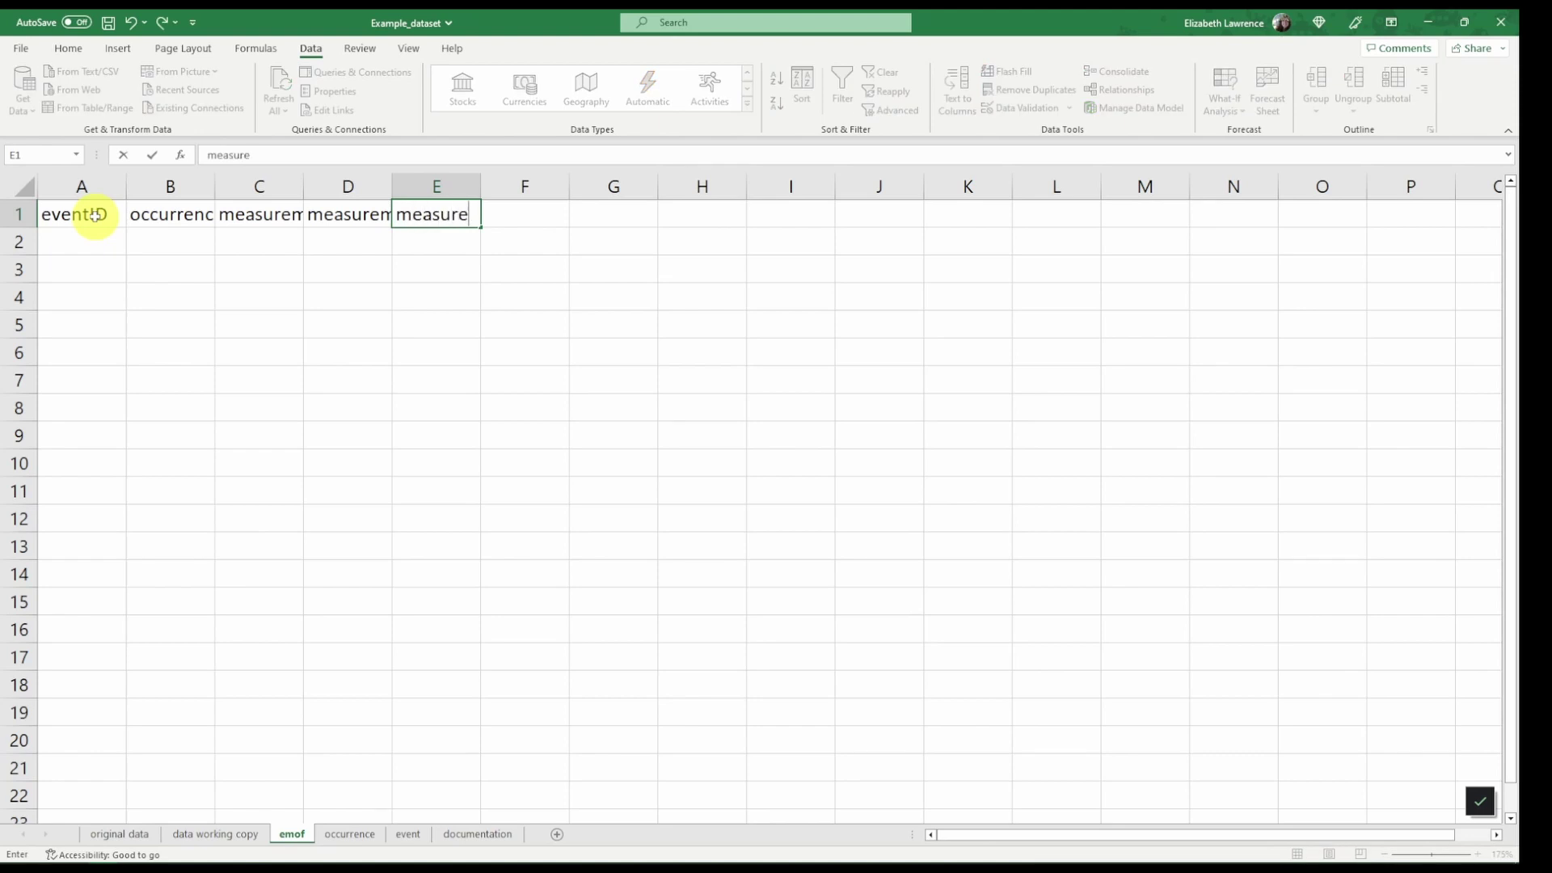
pyautogui.write('mentUnit')
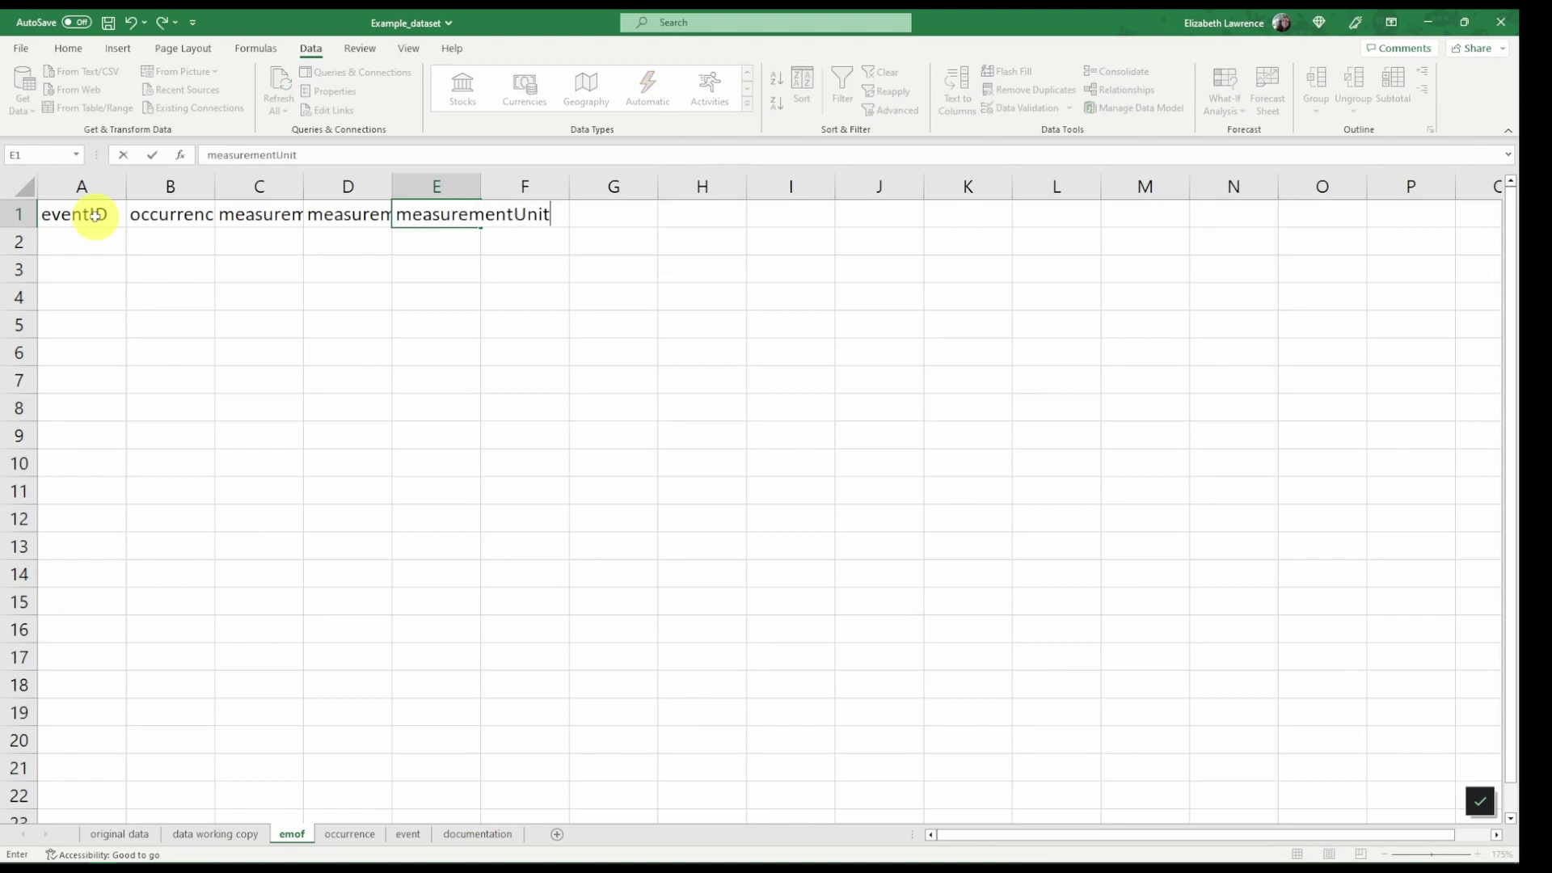
# - Copy the three measurement headers in C1:E1 and paste them into F1:H1
pyautogui.moveTo(253, 216); pyautogui.dragTo(414, 220)
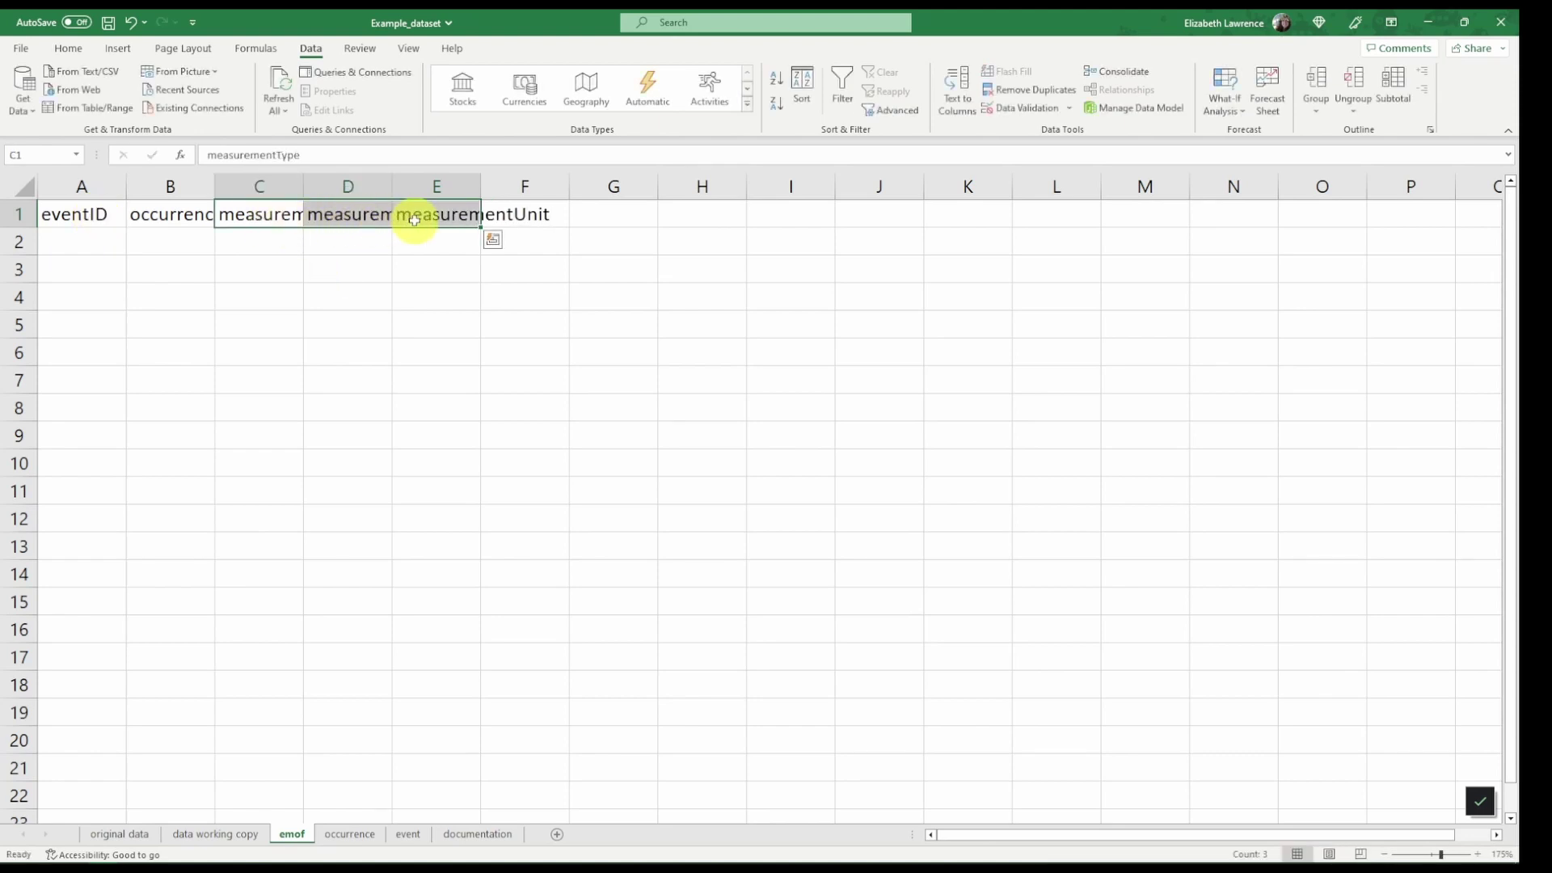
pyautogui.hotkey('ctrl', 'c')
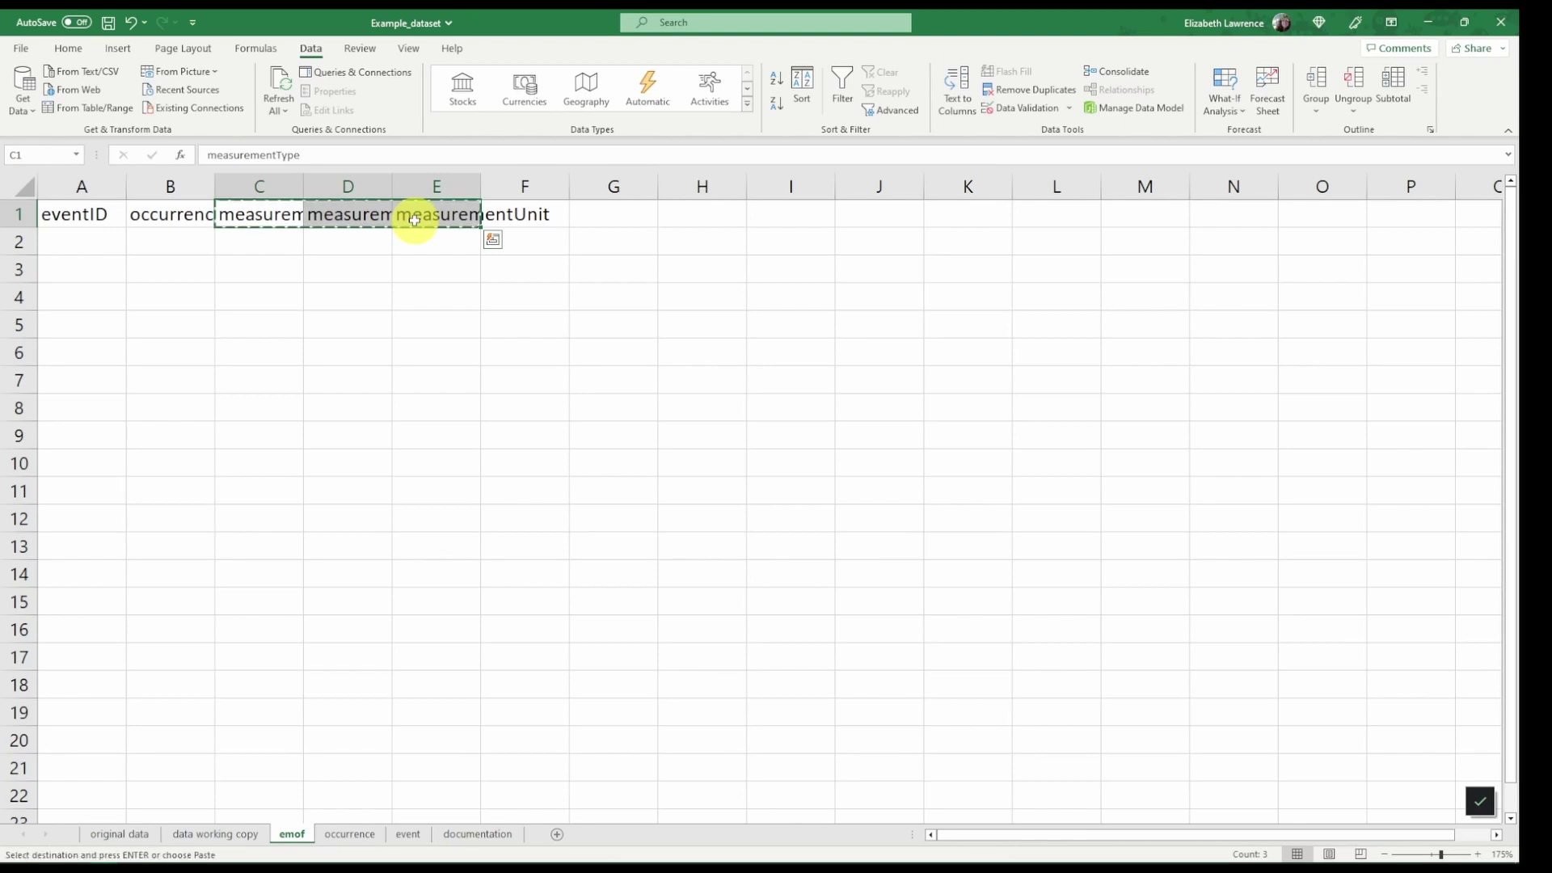
pyautogui.click(504, 214)
pyautogui.rightClick(504, 213)
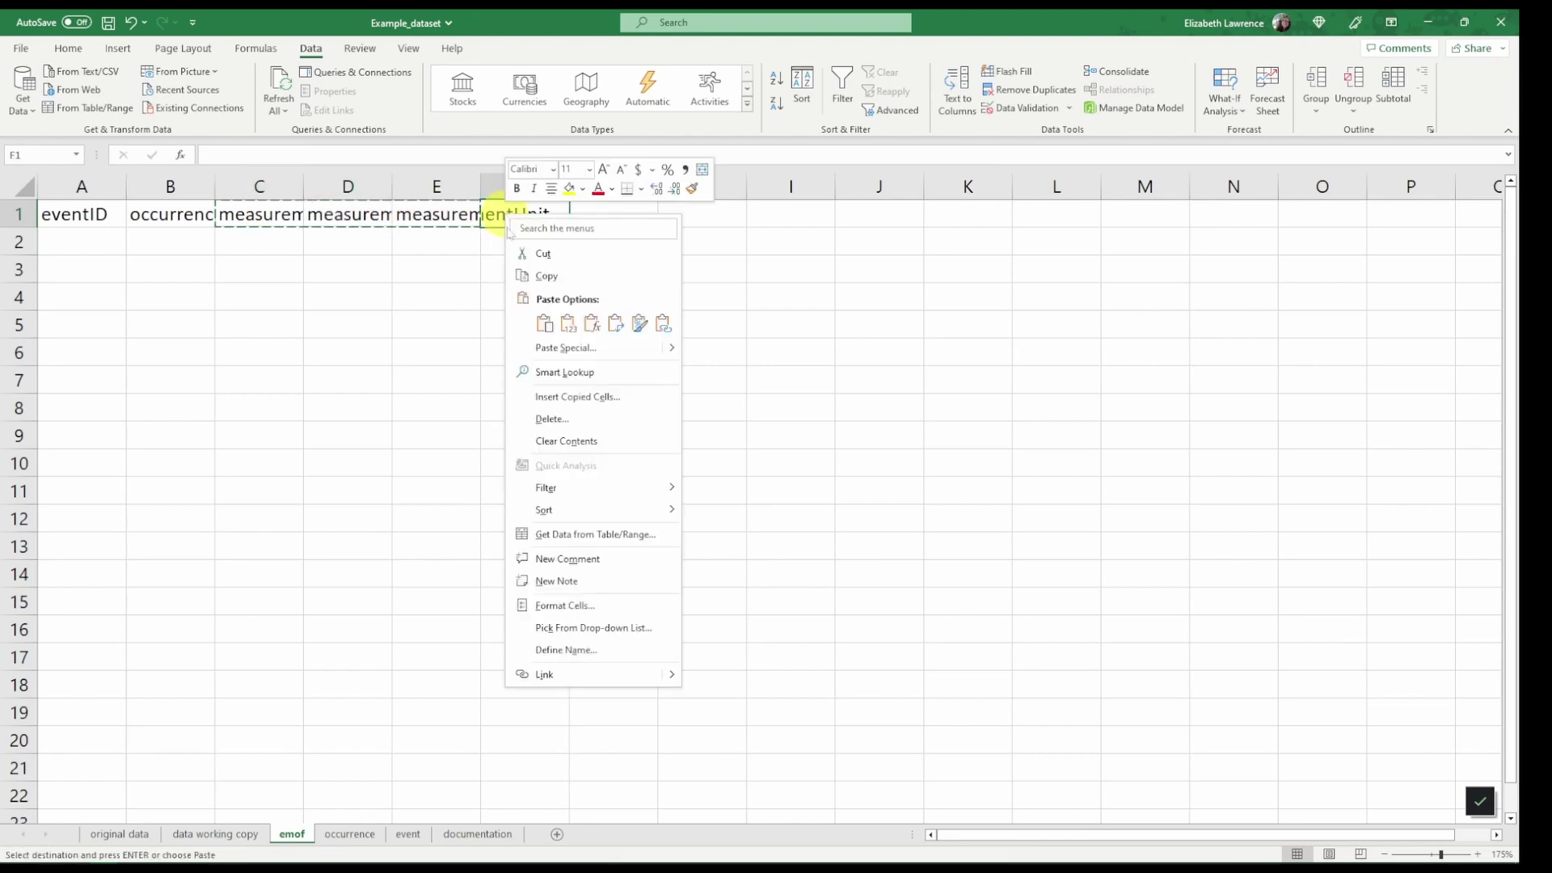
pyautogui.click(542, 320)
# - Append ID to the copied headers in F1:H1, making them measurementTypeID, measurementValueID and measurementUnitID
pyautogui.click(342, 155)
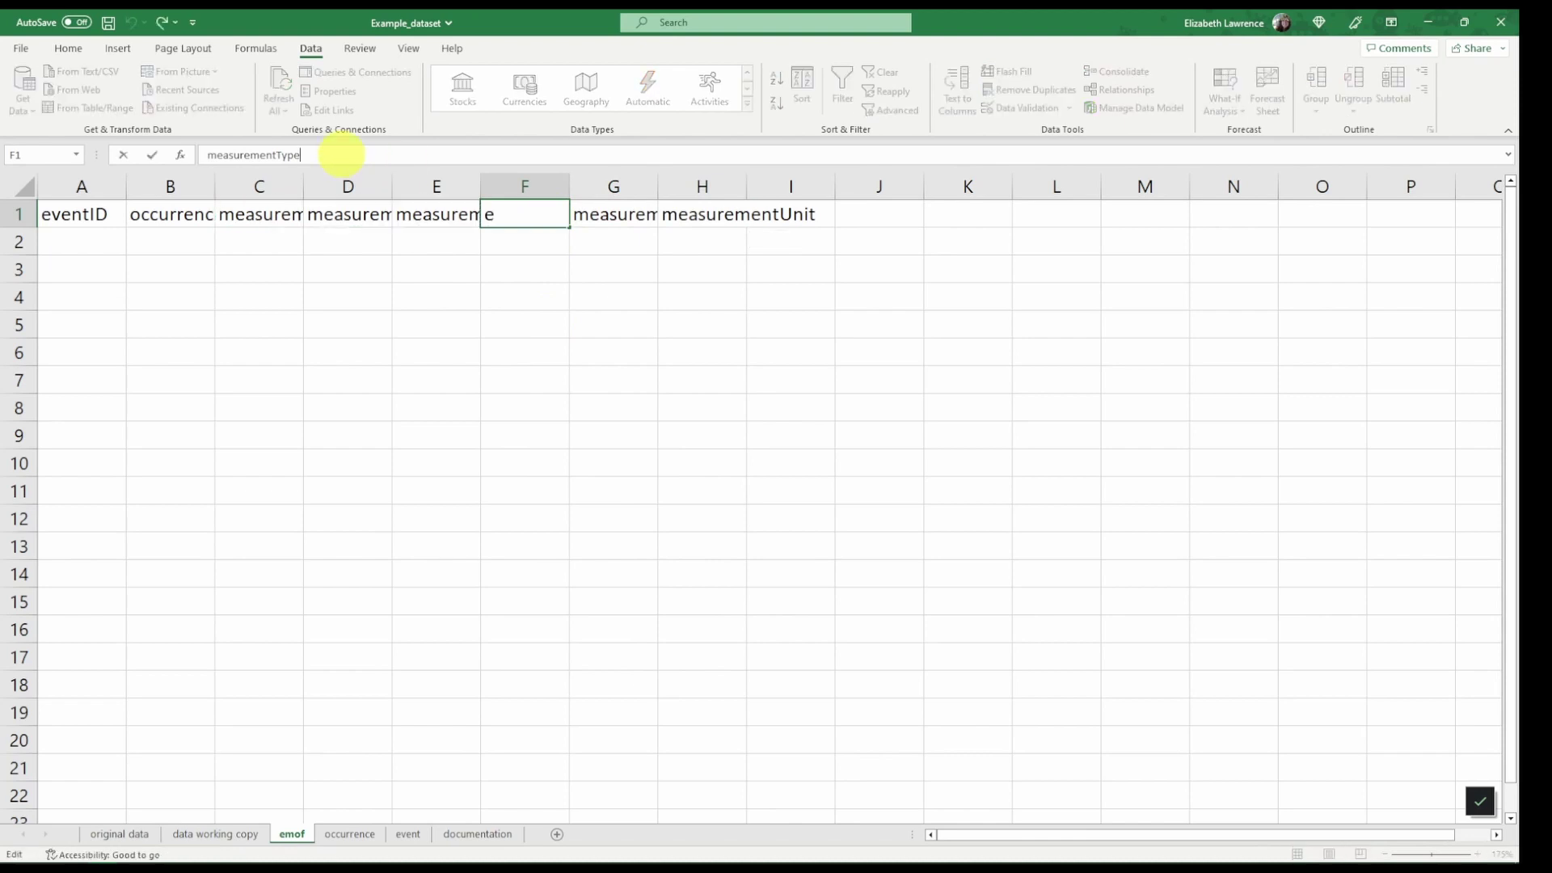
pyautogui.write('ID')
pyautogui.press('Return')
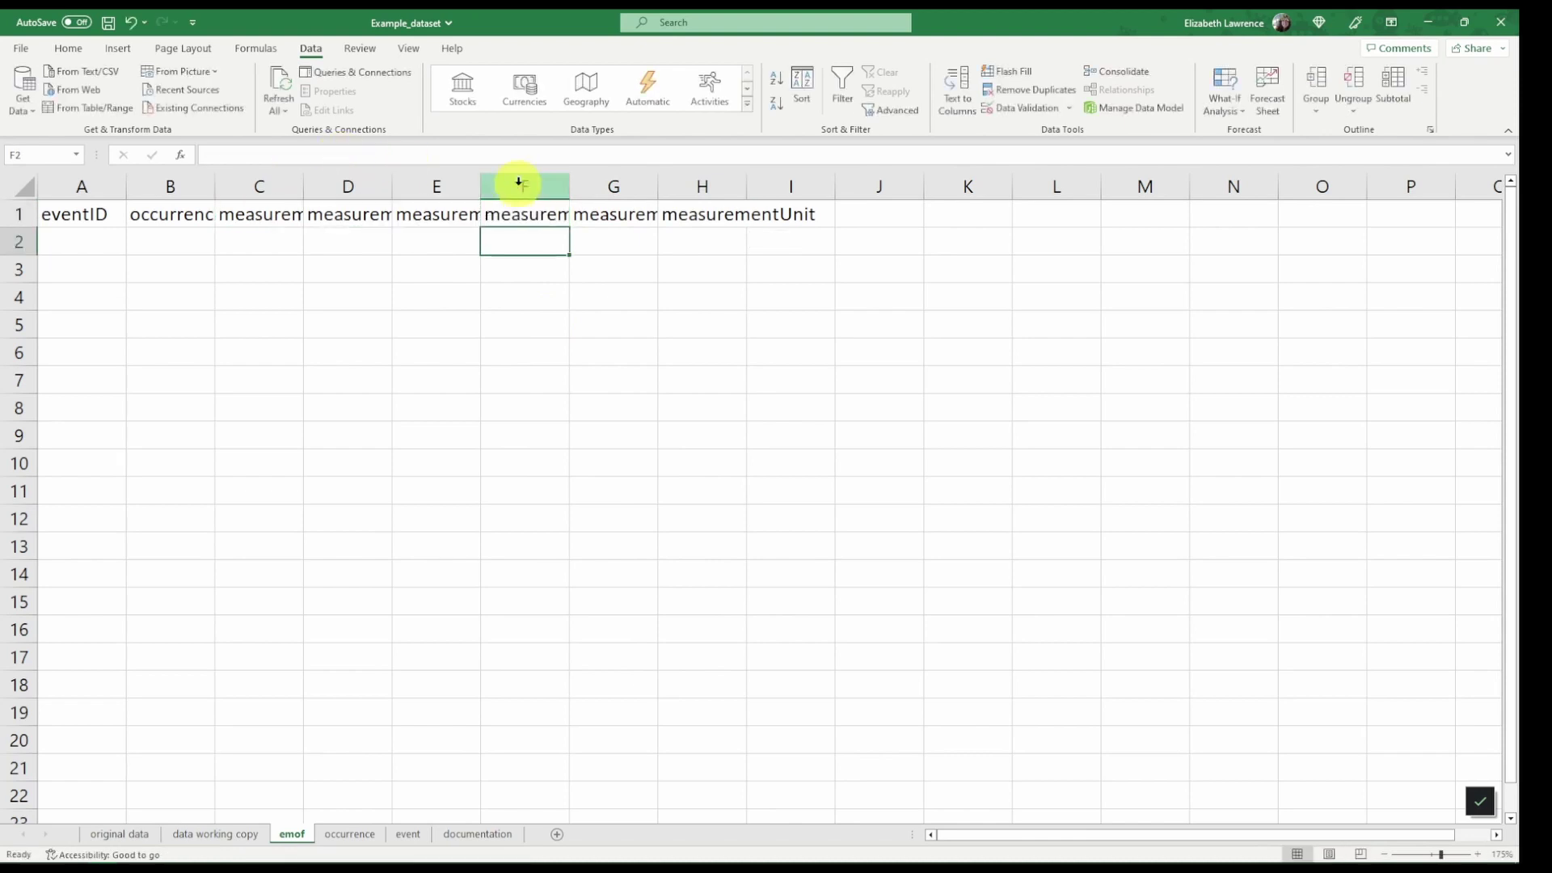
pyautogui.click(593, 219)
pyautogui.click(306, 155)
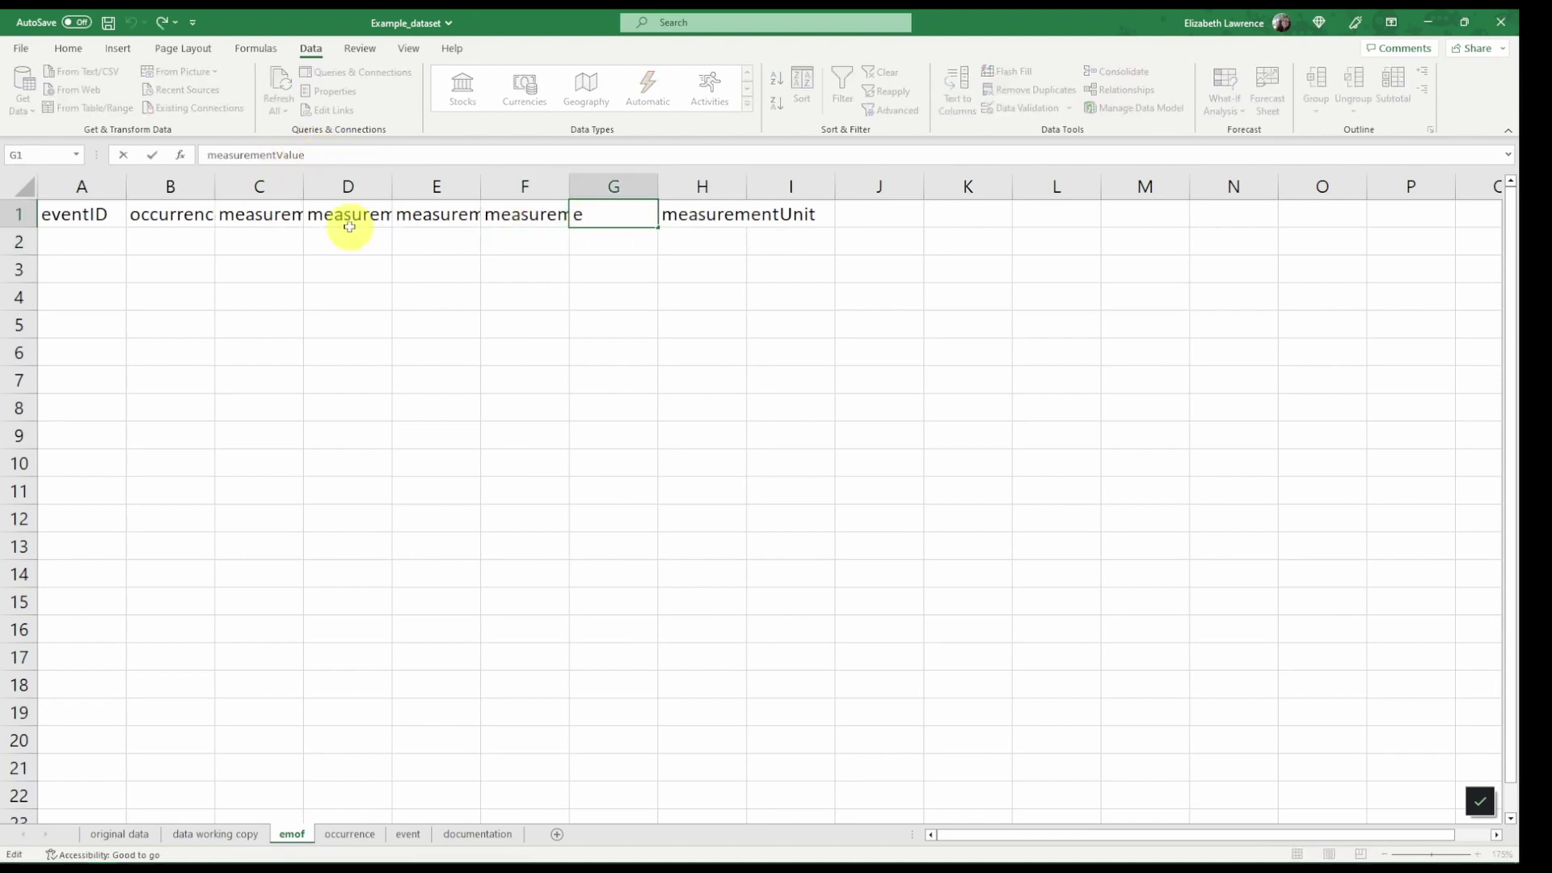
pyautogui.write('ID')
pyautogui.press('Return')
pyautogui.press('Up')
pyautogui.press('Right')
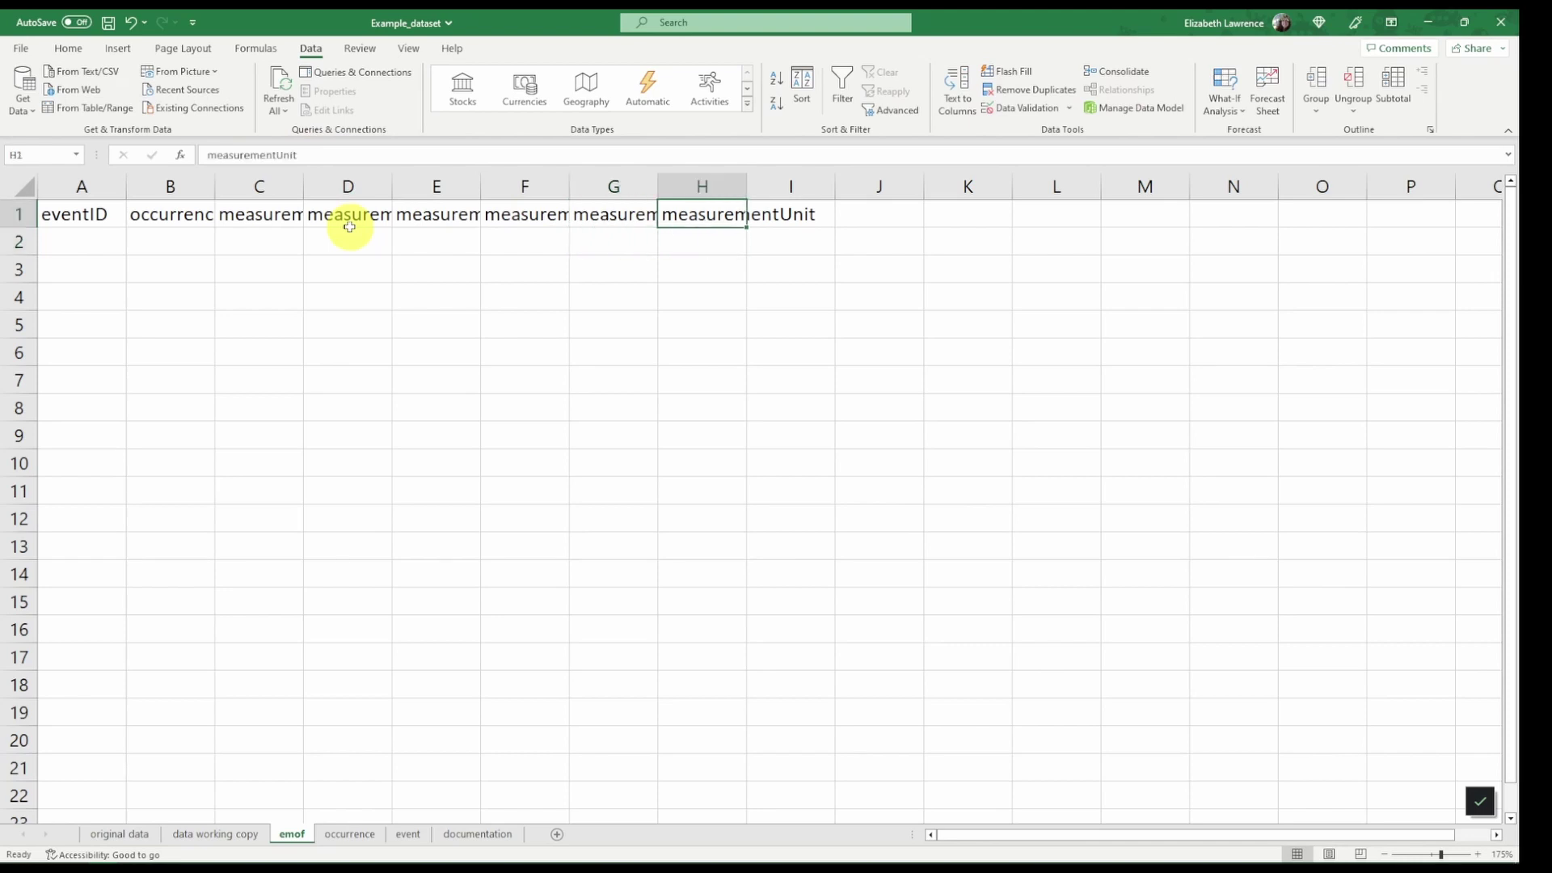
pyautogui.click(343, 159)
pyautogui.write('ID')
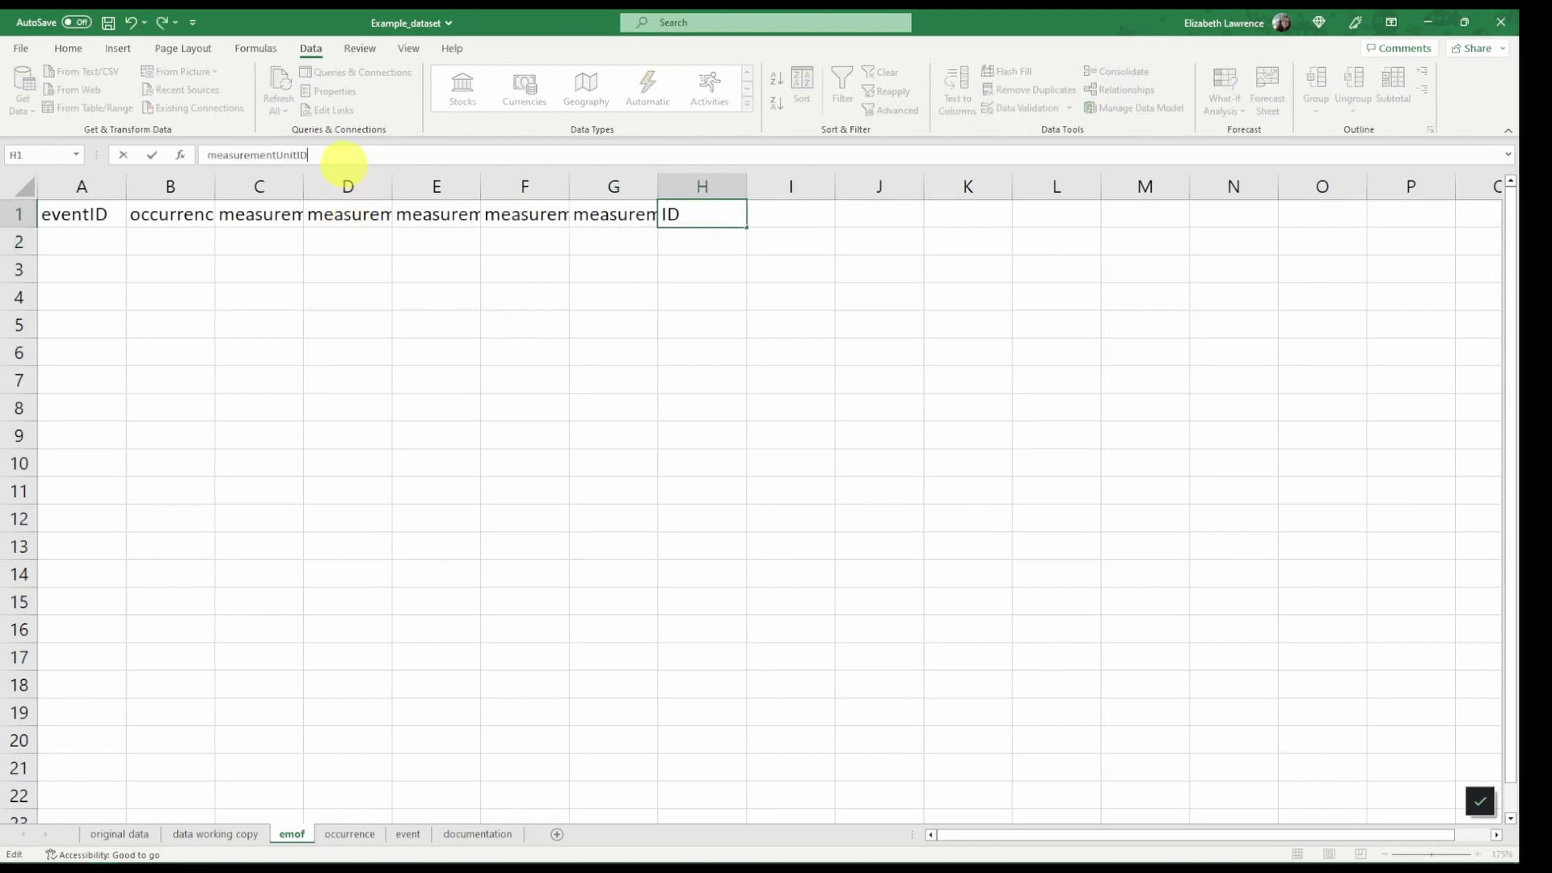
pyautogui.press('Return')
# - Enter the header measurementRemarks in cell I1
pyautogui.press('Up')
pyautogui.press('Right')
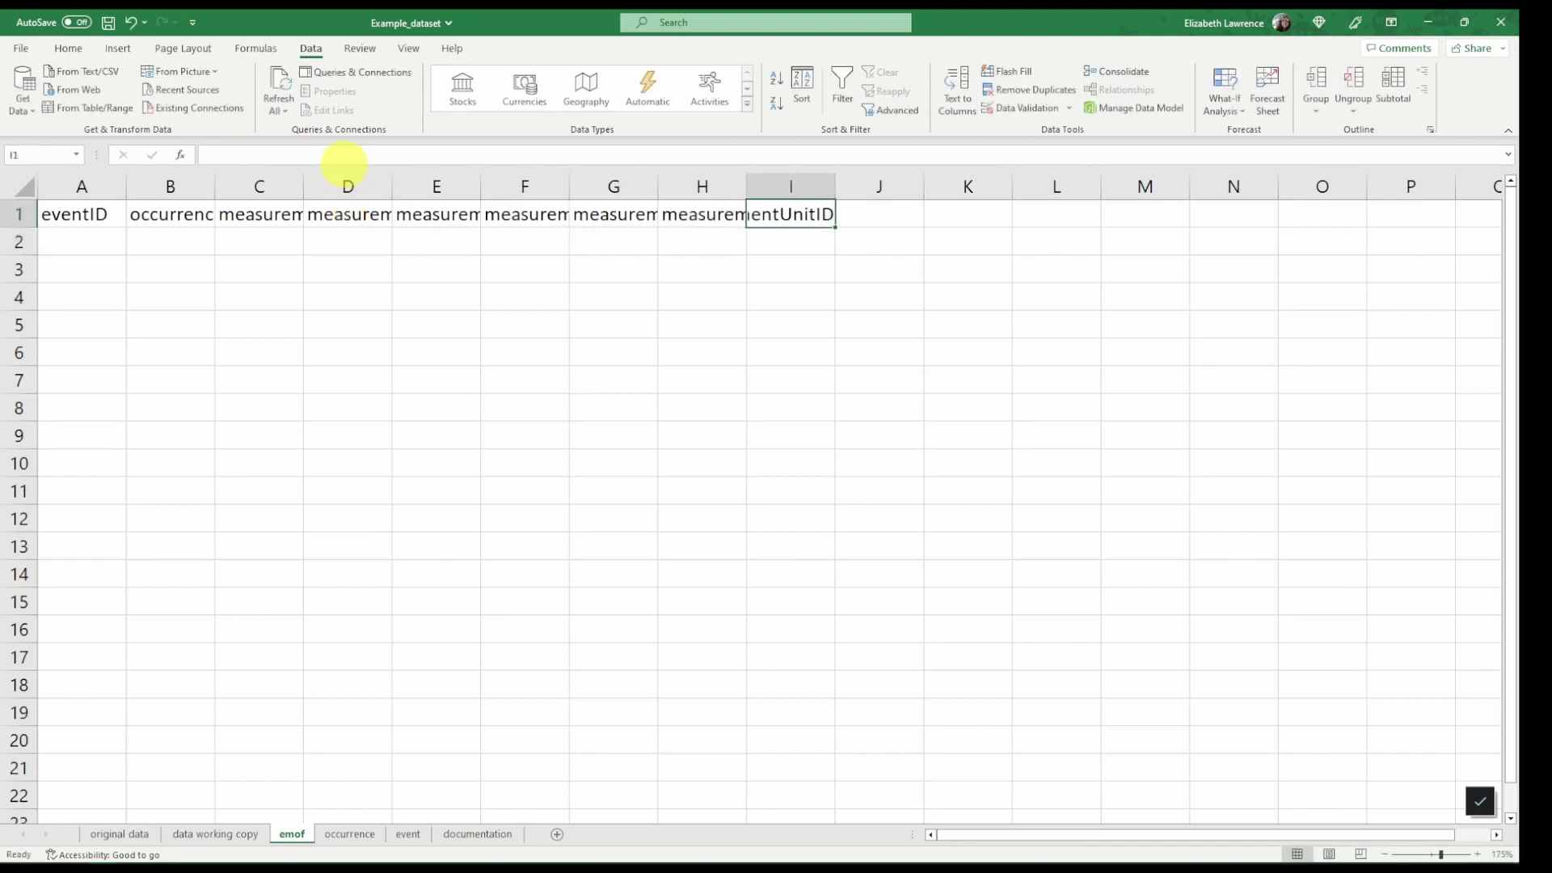
pyautogui.write('measurementRemarks')
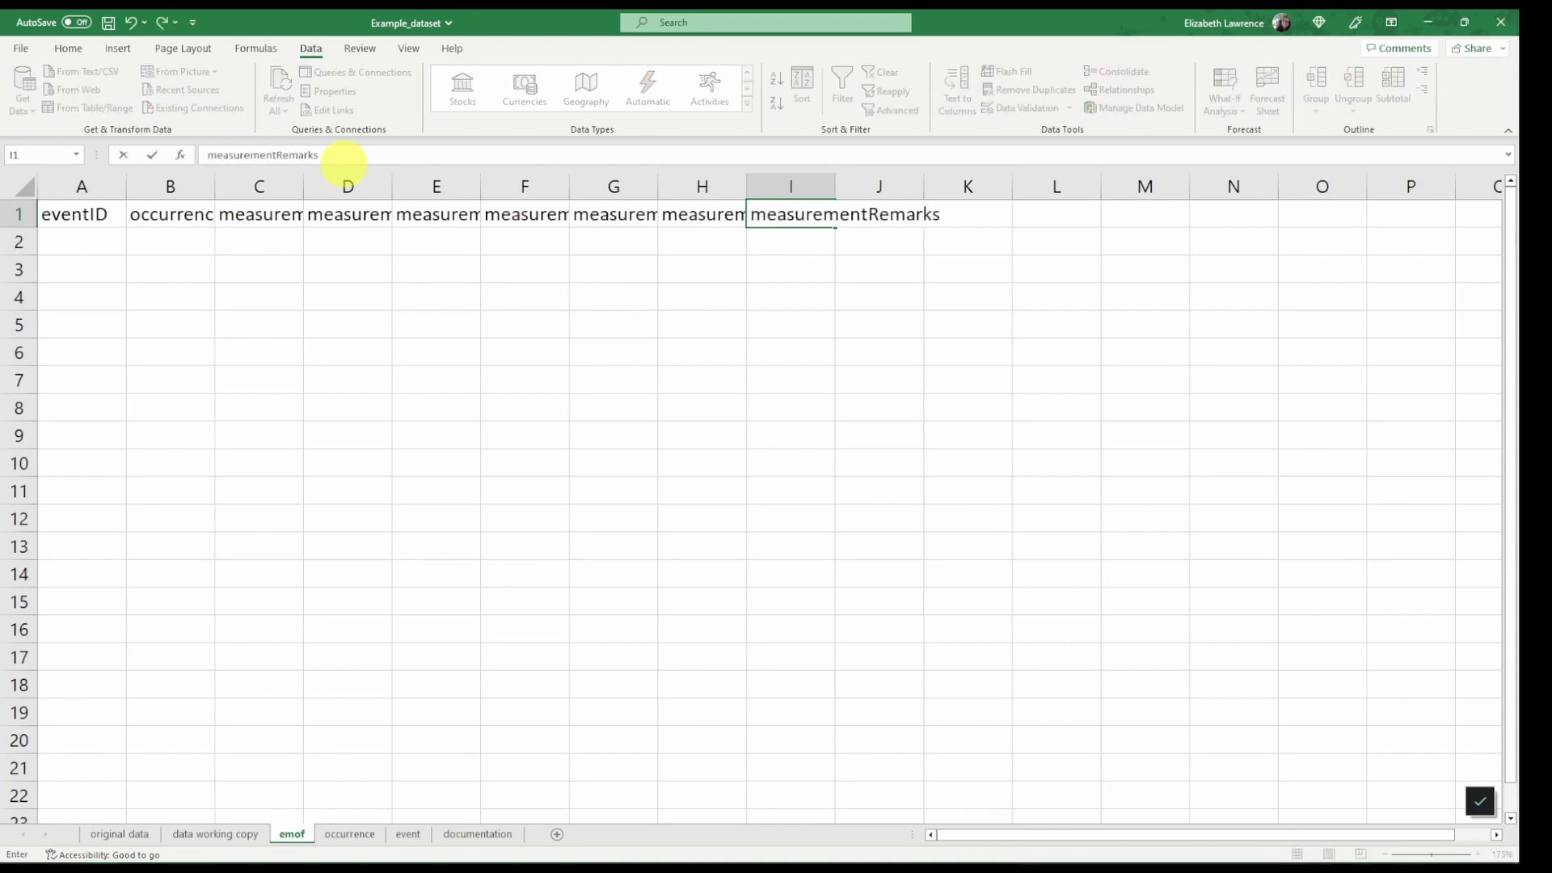
pyautogui.press('Return')
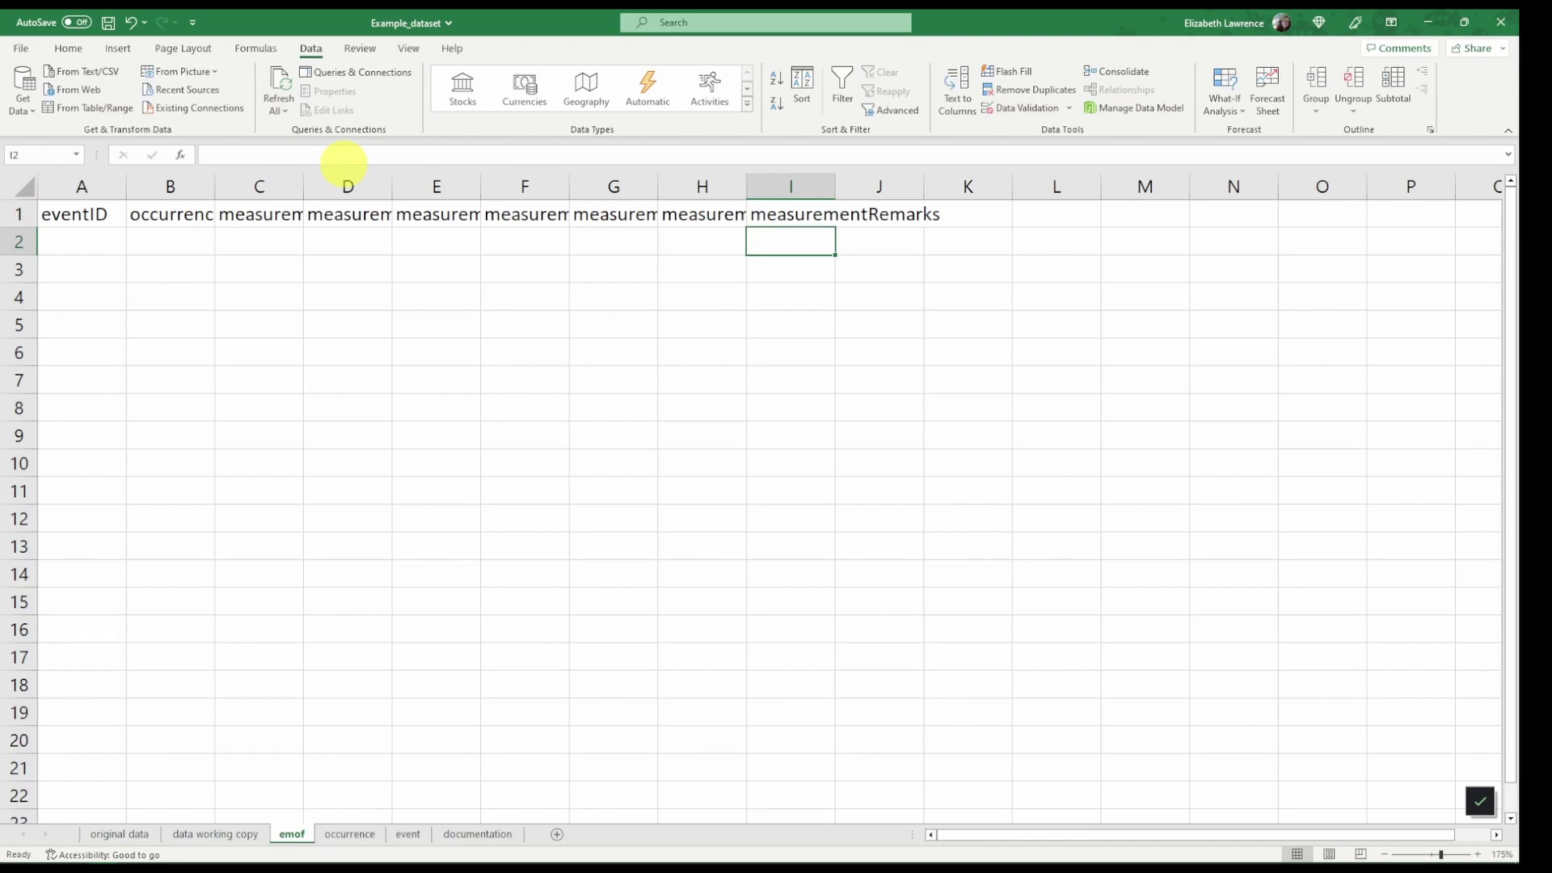
# - Fit the widths of all header columns on the emof sheet to their contents
pyautogui.moveTo(65, 187); pyautogui.dragTo(884, 187)
pyautogui.click(914, 186)
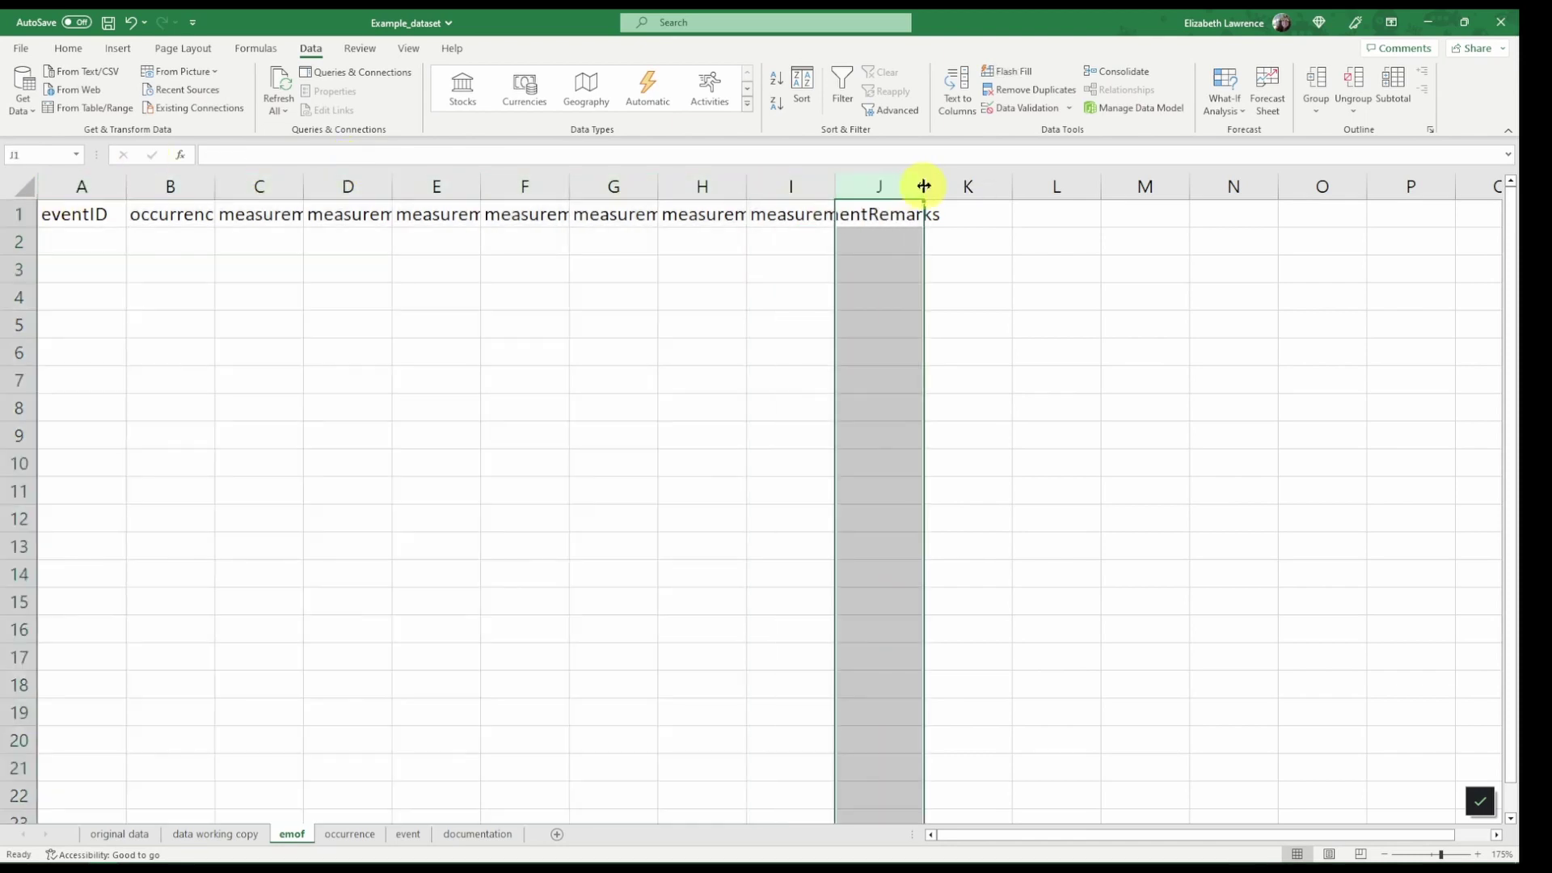
pyautogui.moveTo(84, 188); pyautogui.dragTo(908, 214)
pyautogui.doubleClick(922, 187)
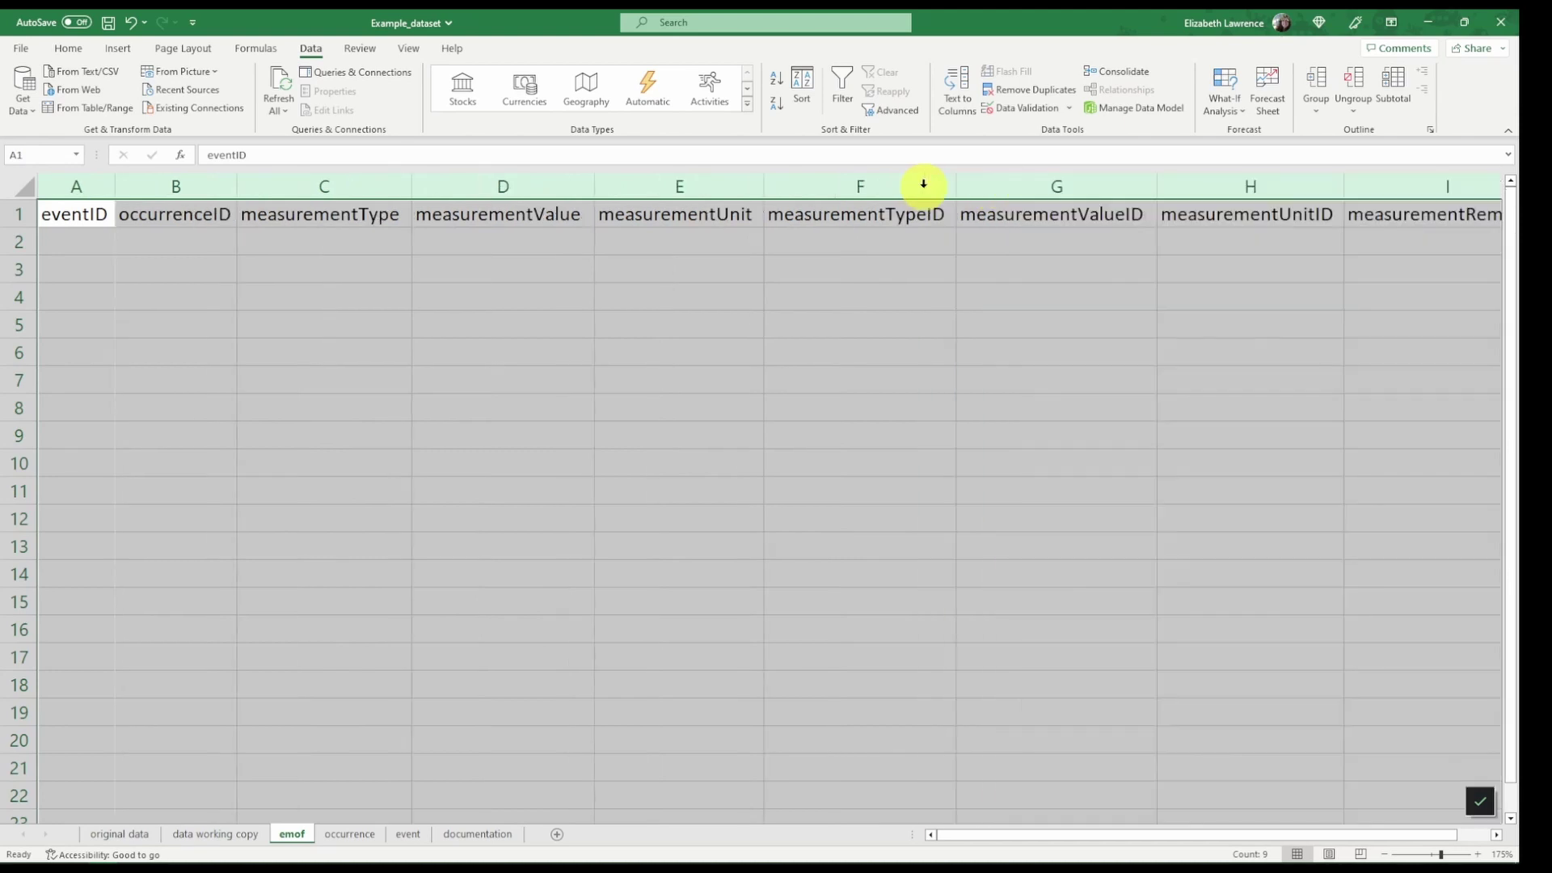
pyautogui.click(694, 273)
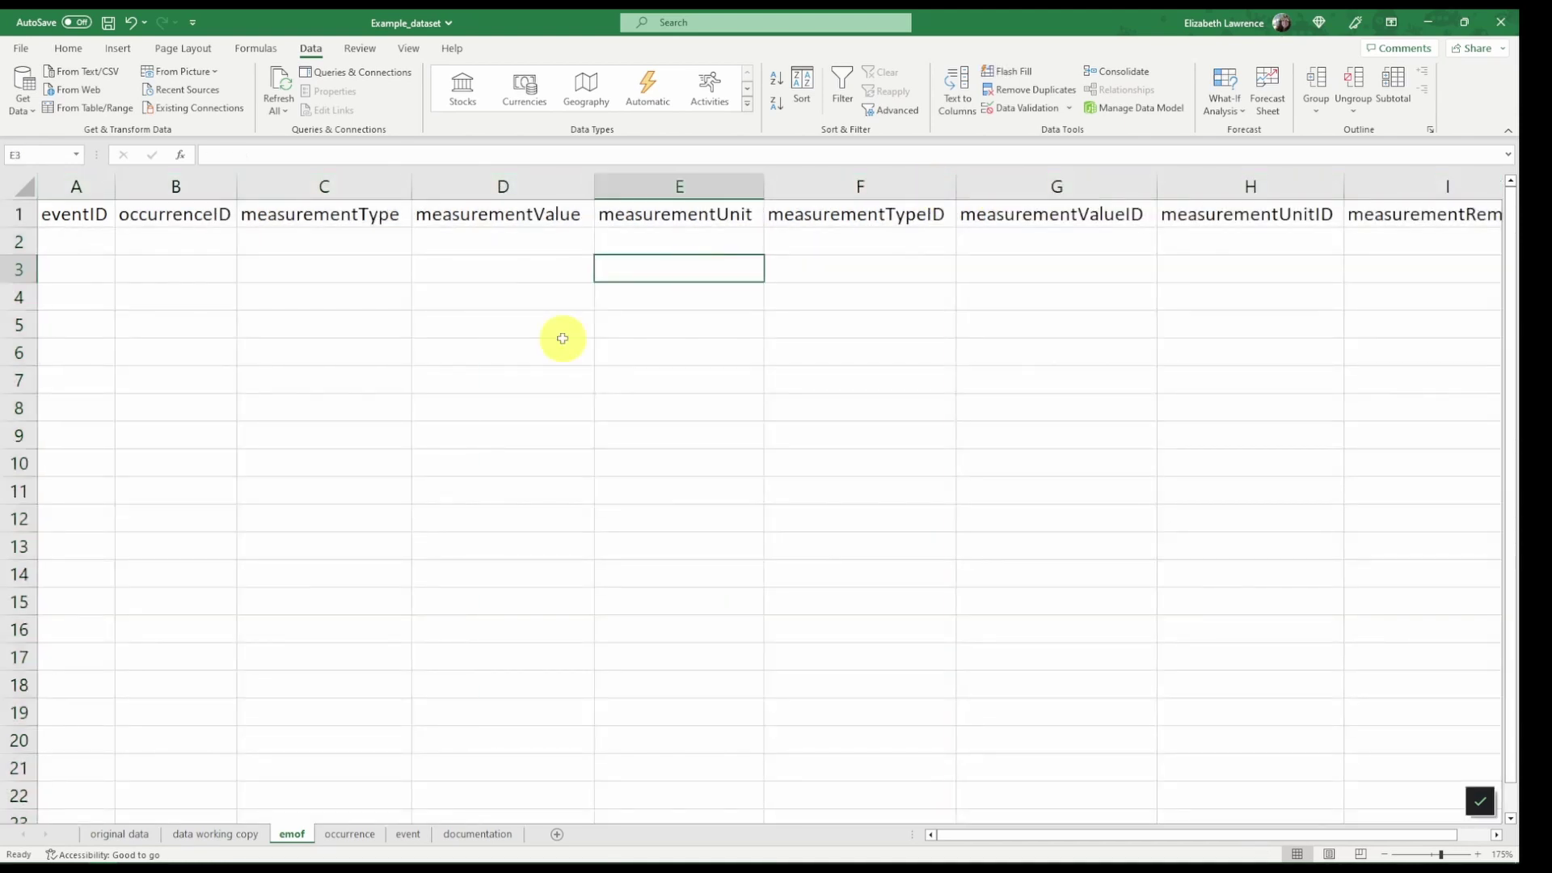
# - Copy all eventID values from the occurrence sheet into the emof sheet starting at A2, and fit column A to its contents
pyautogui.click(363, 833)
pyautogui.click(123, 236)
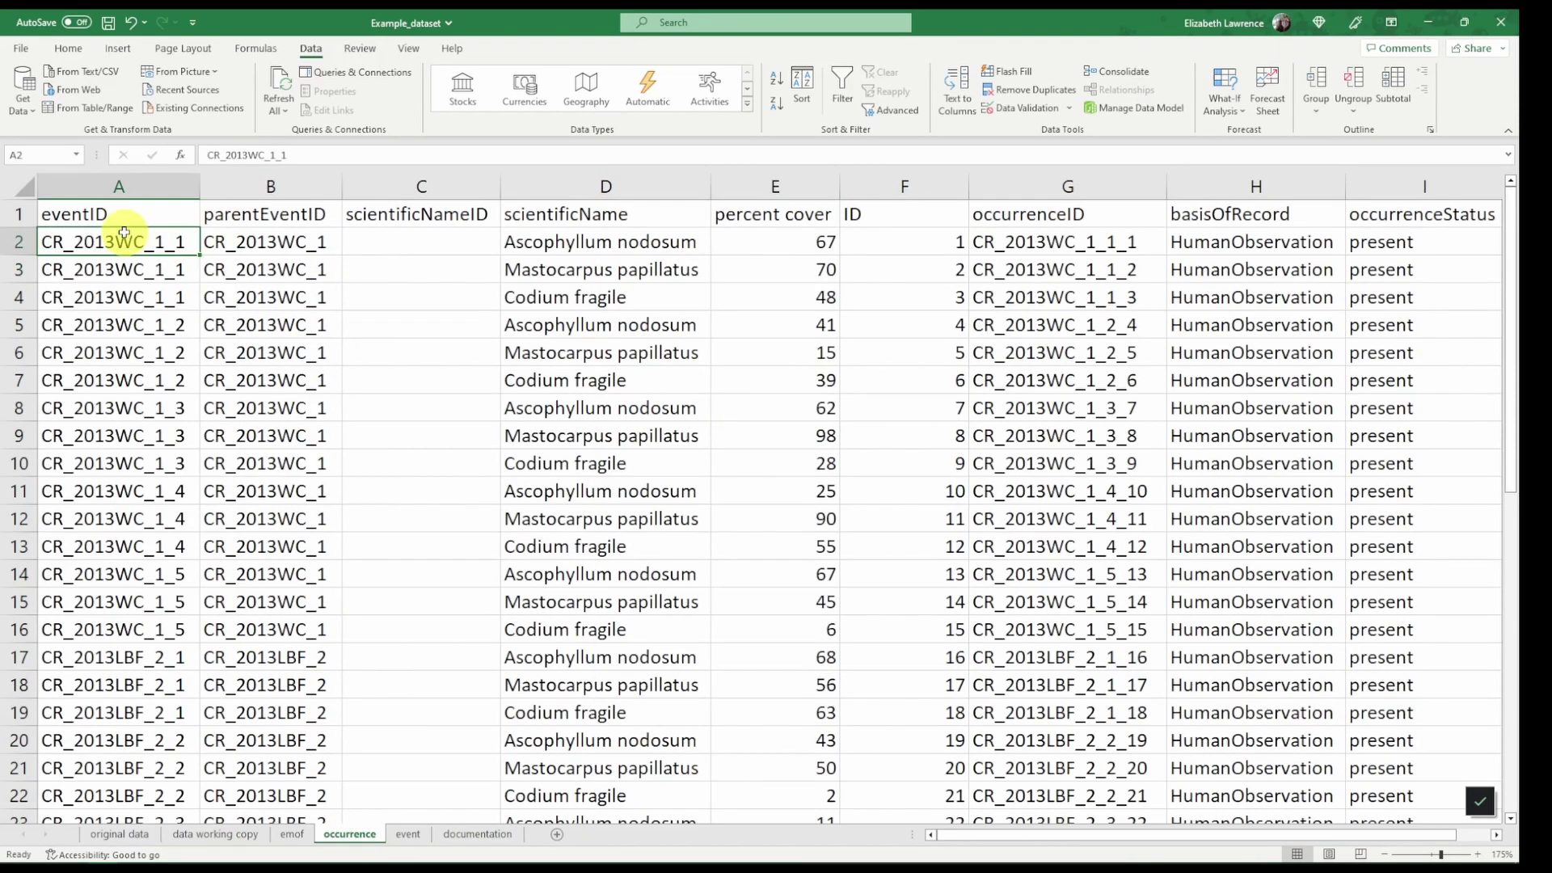
pyautogui.hotkey('ctrl', 'shift', 'Down')
pyautogui.hotkey('ctrl', 'c')
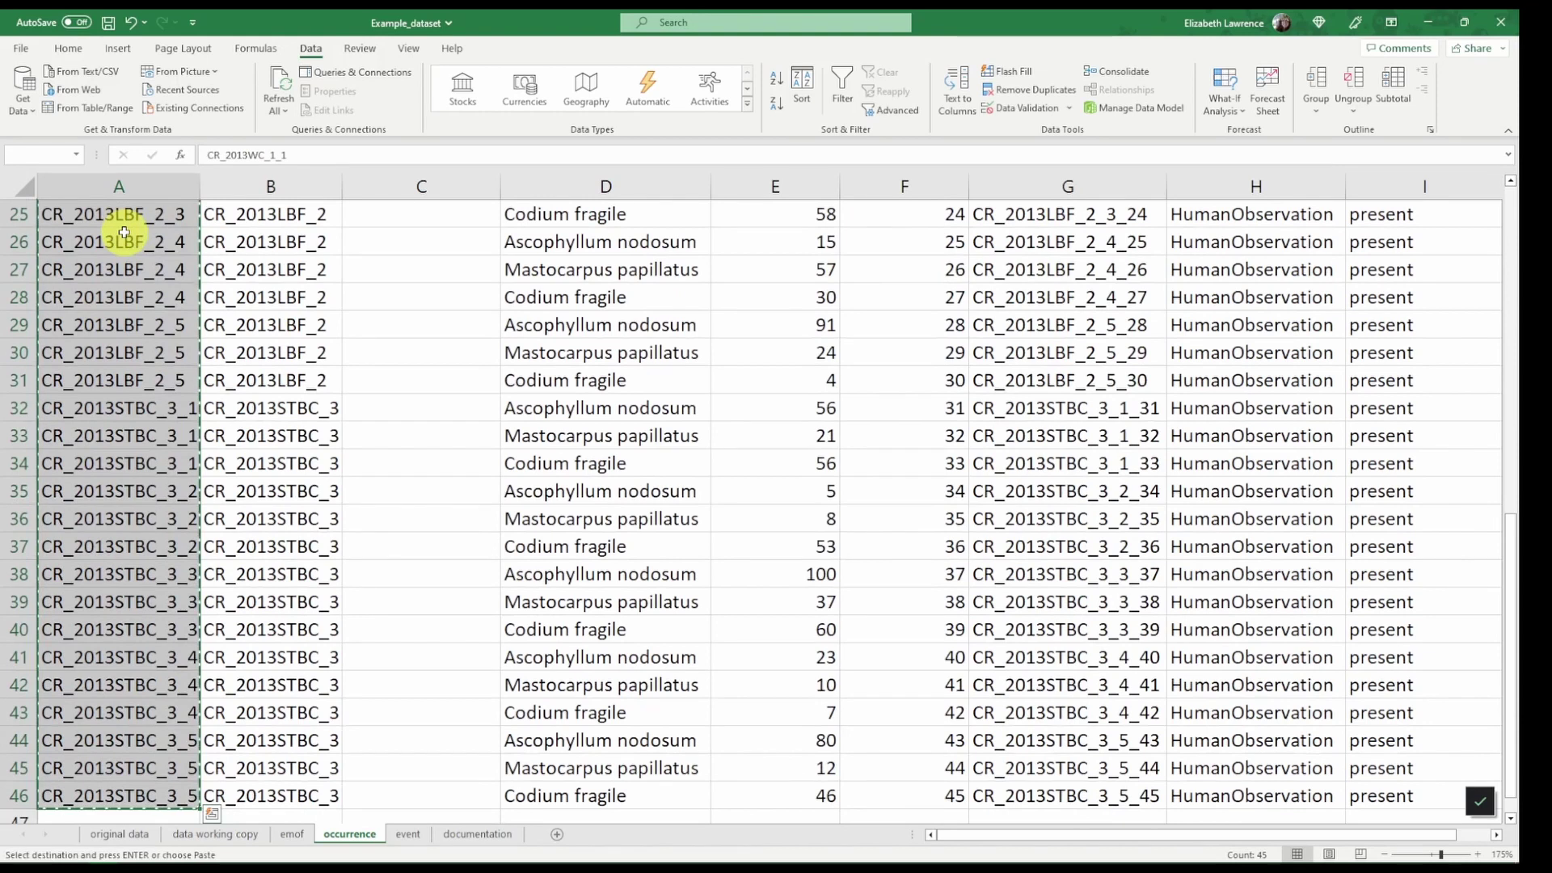
pyautogui.click(292, 834)
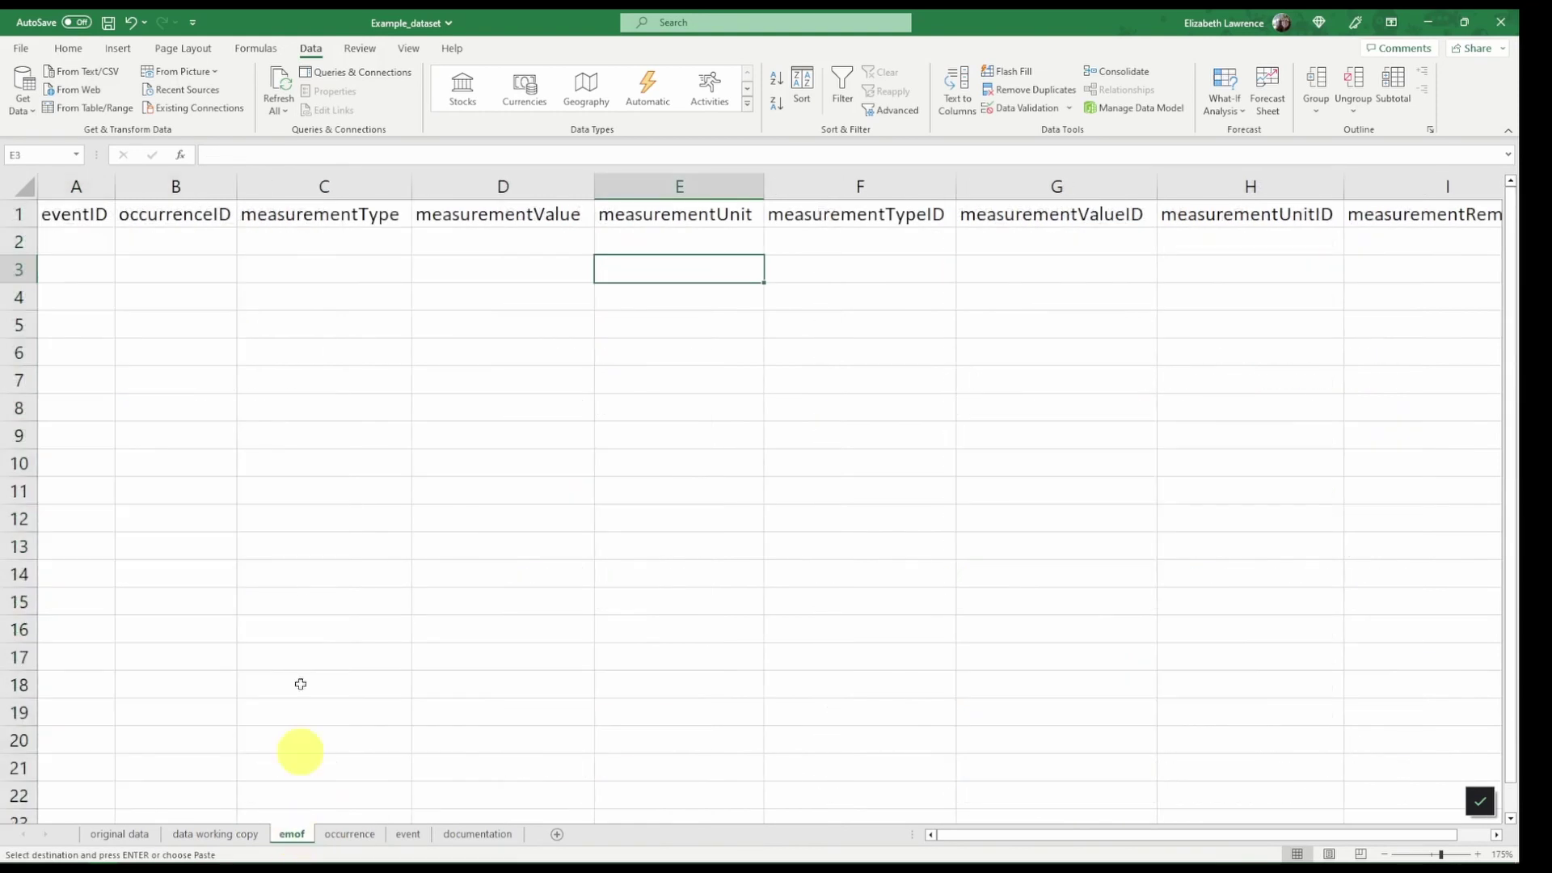
pyautogui.click(95, 244)
pyautogui.rightClick(96, 244)
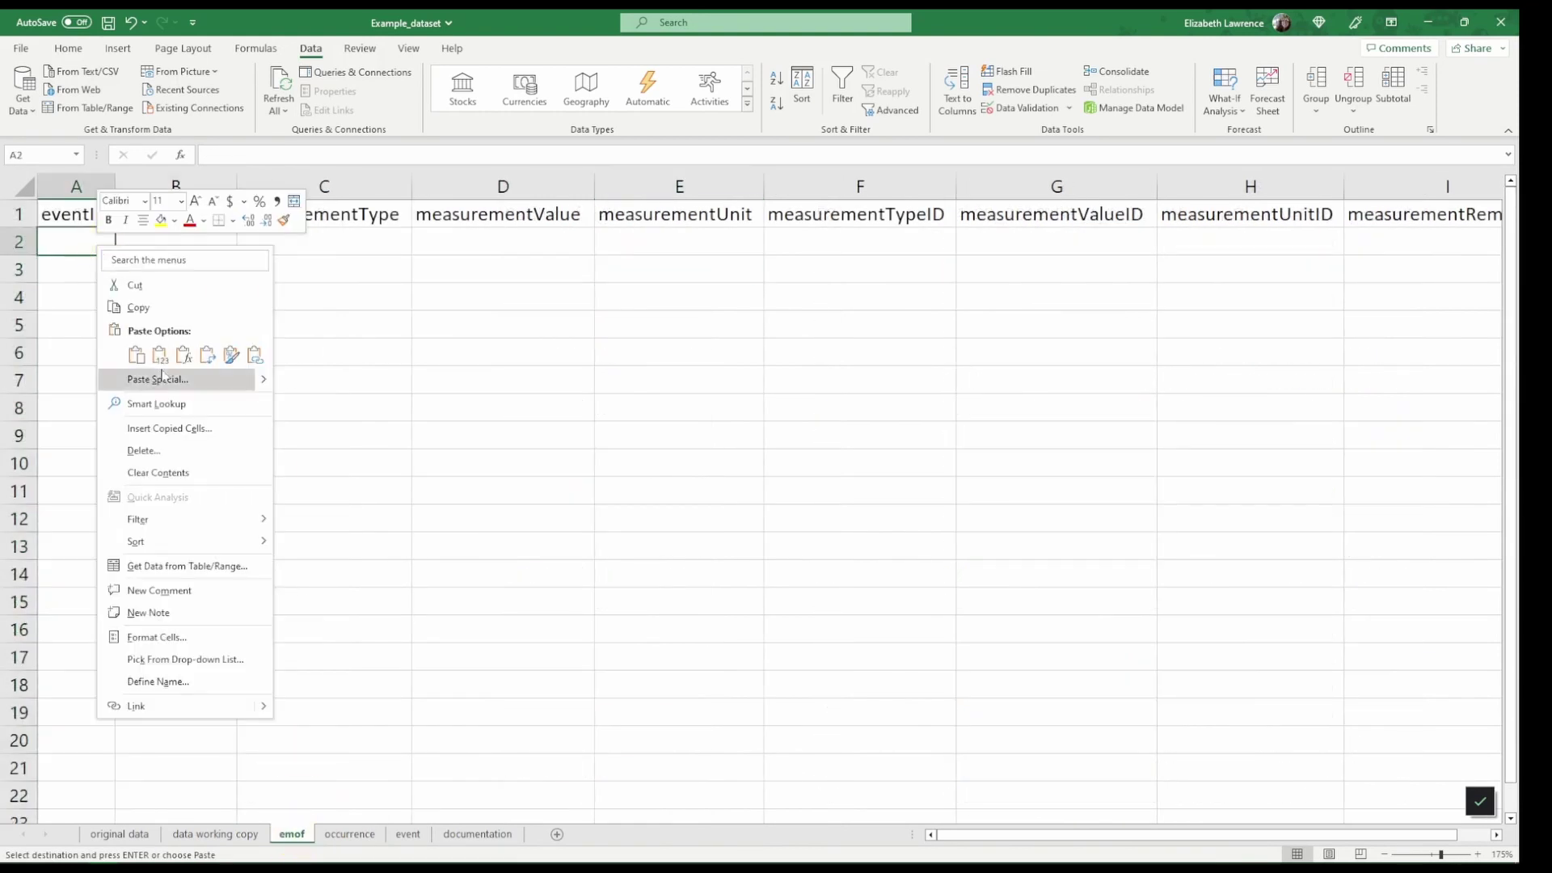
pyautogui.click(134, 355)
pyautogui.doubleClick(115, 187)
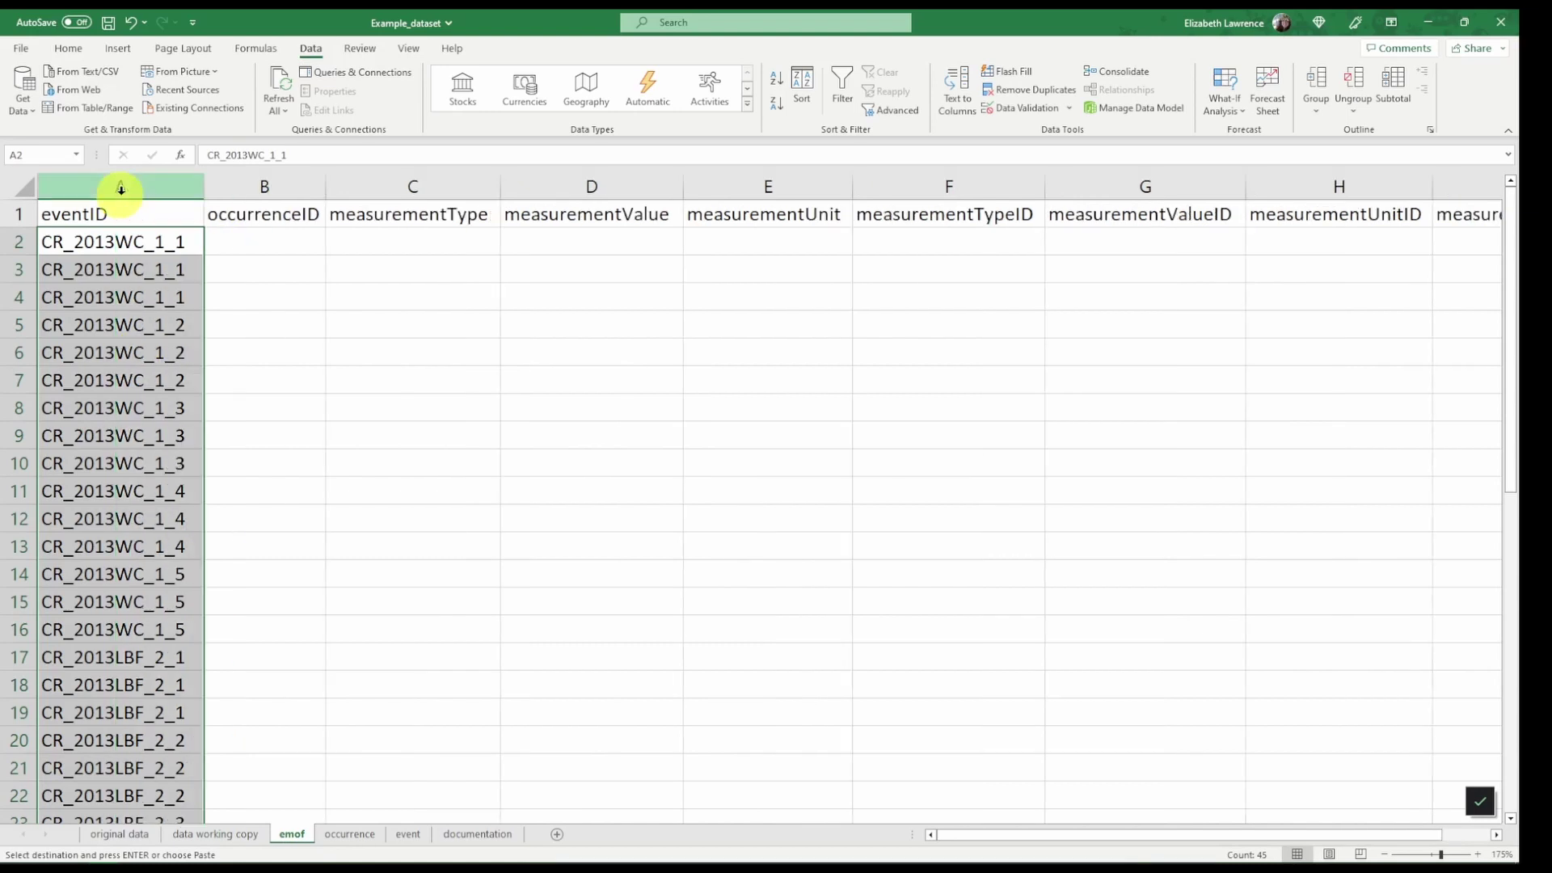
# - Copy all occurrenceID values from the occurrence sheet into the emof sheet starting at B2, and fit column B to its contents
pyautogui.click(236, 247)
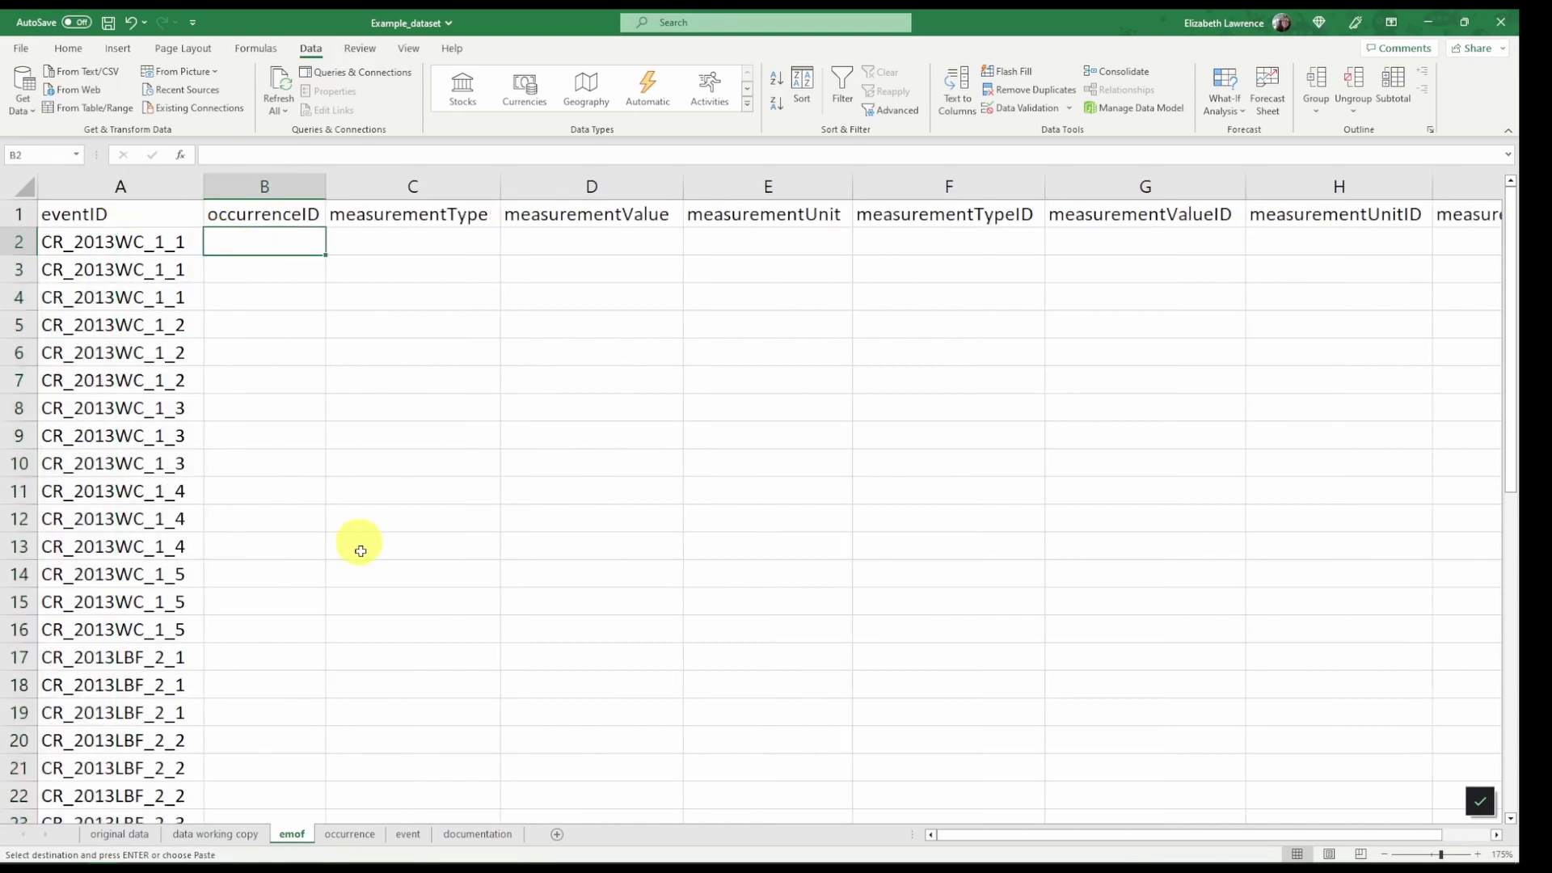
pyautogui.click(349, 833)
pyautogui.scroll(8, 706, 471)
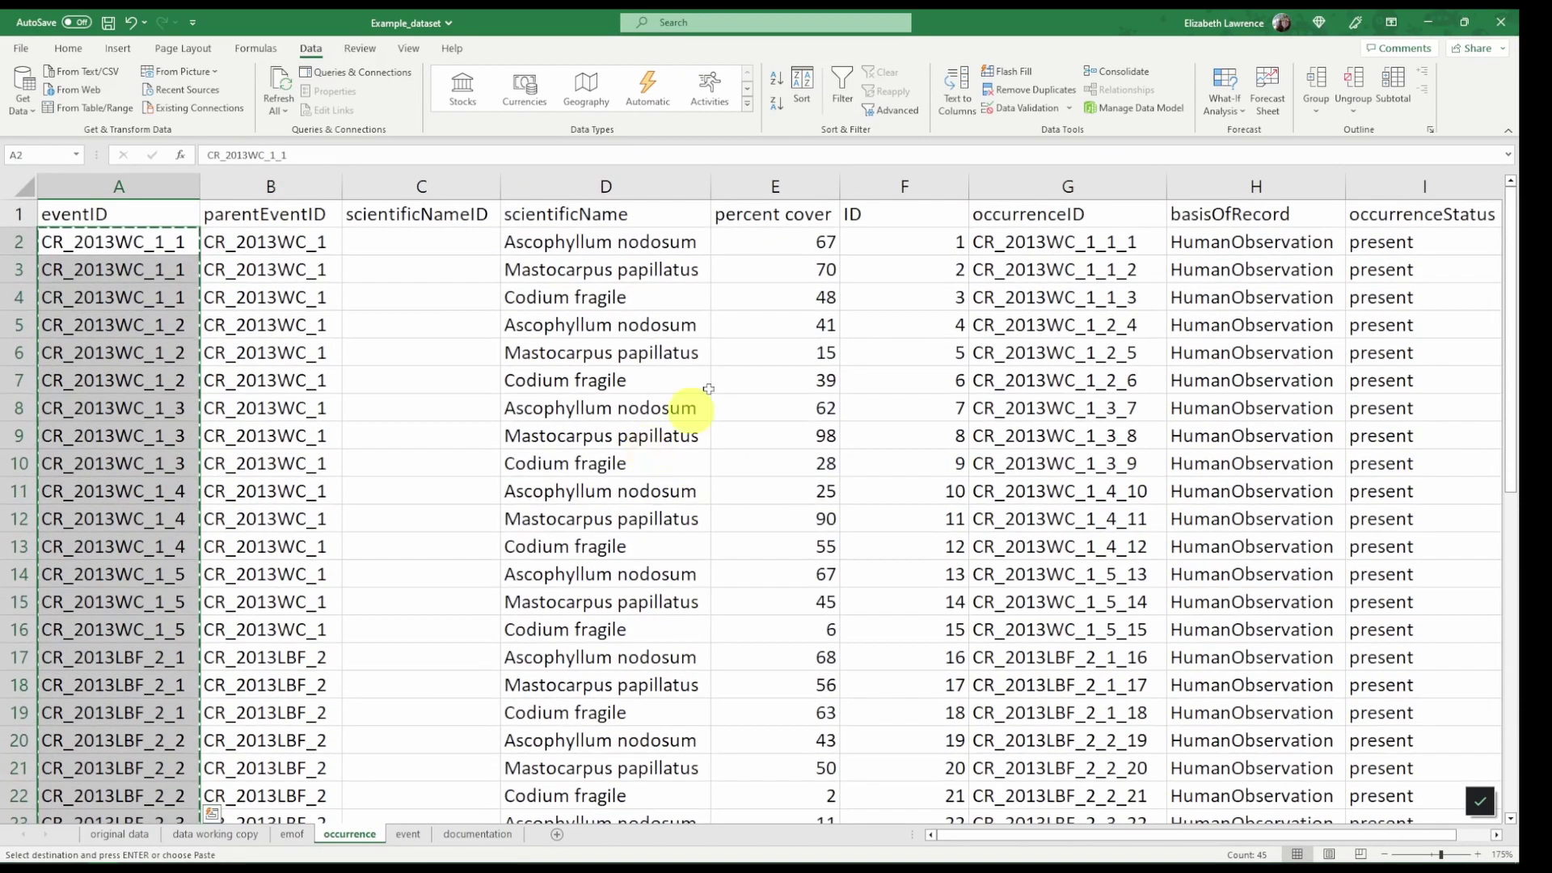
pyautogui.click(998, 242)
pyautogui.hotkey('ctrl', 'shift', 'Down')
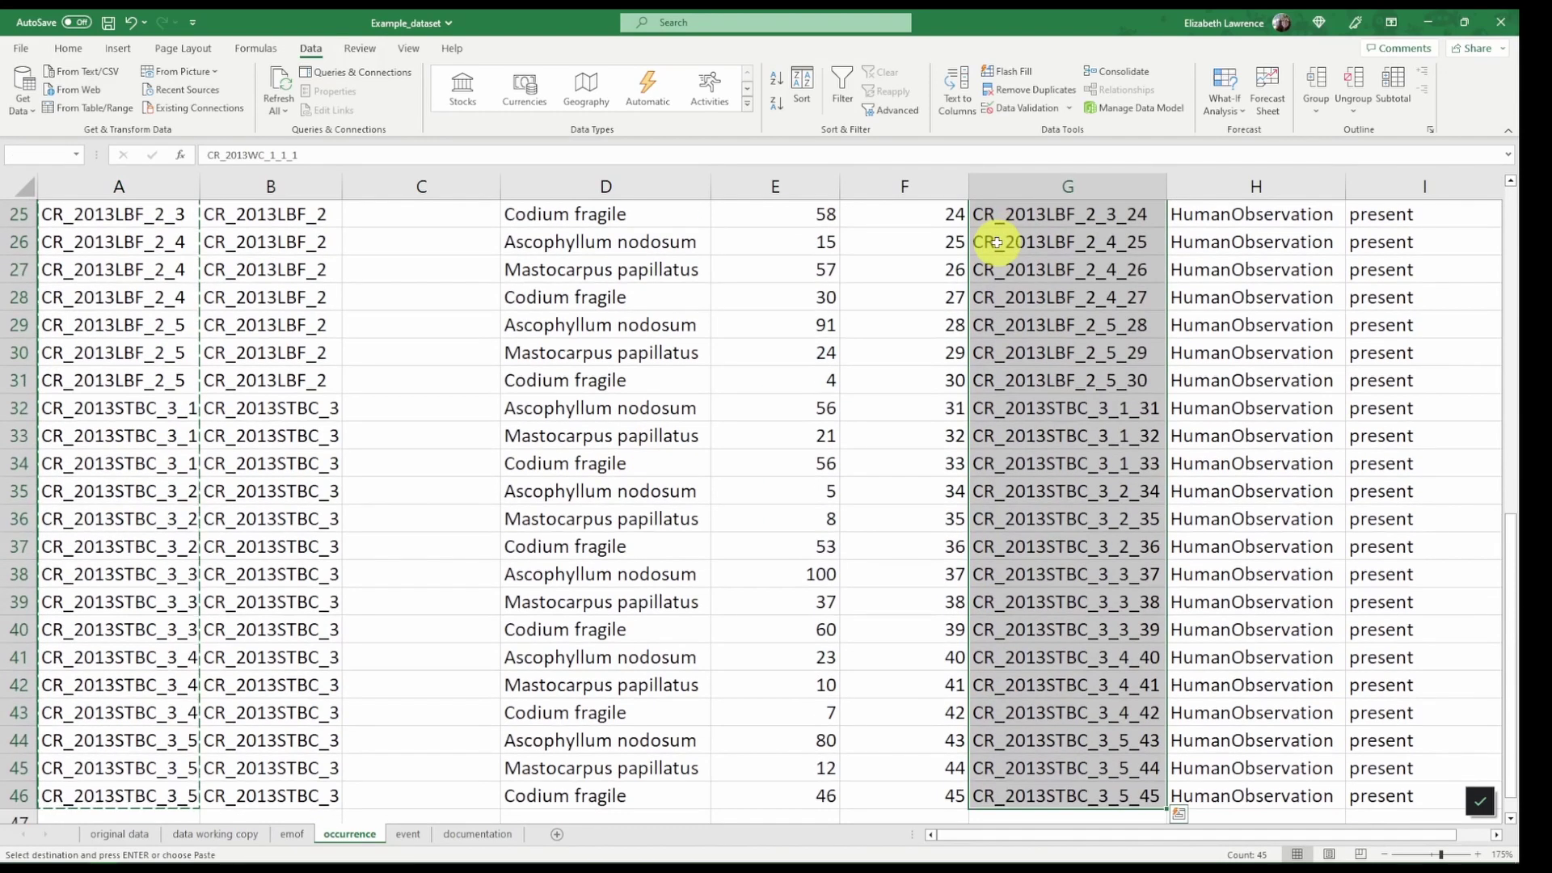
pyautogui.hotkey('ctrl', 'c')
pyautogui.click(292, 834)
pyautogui.rightClick(270, 250)
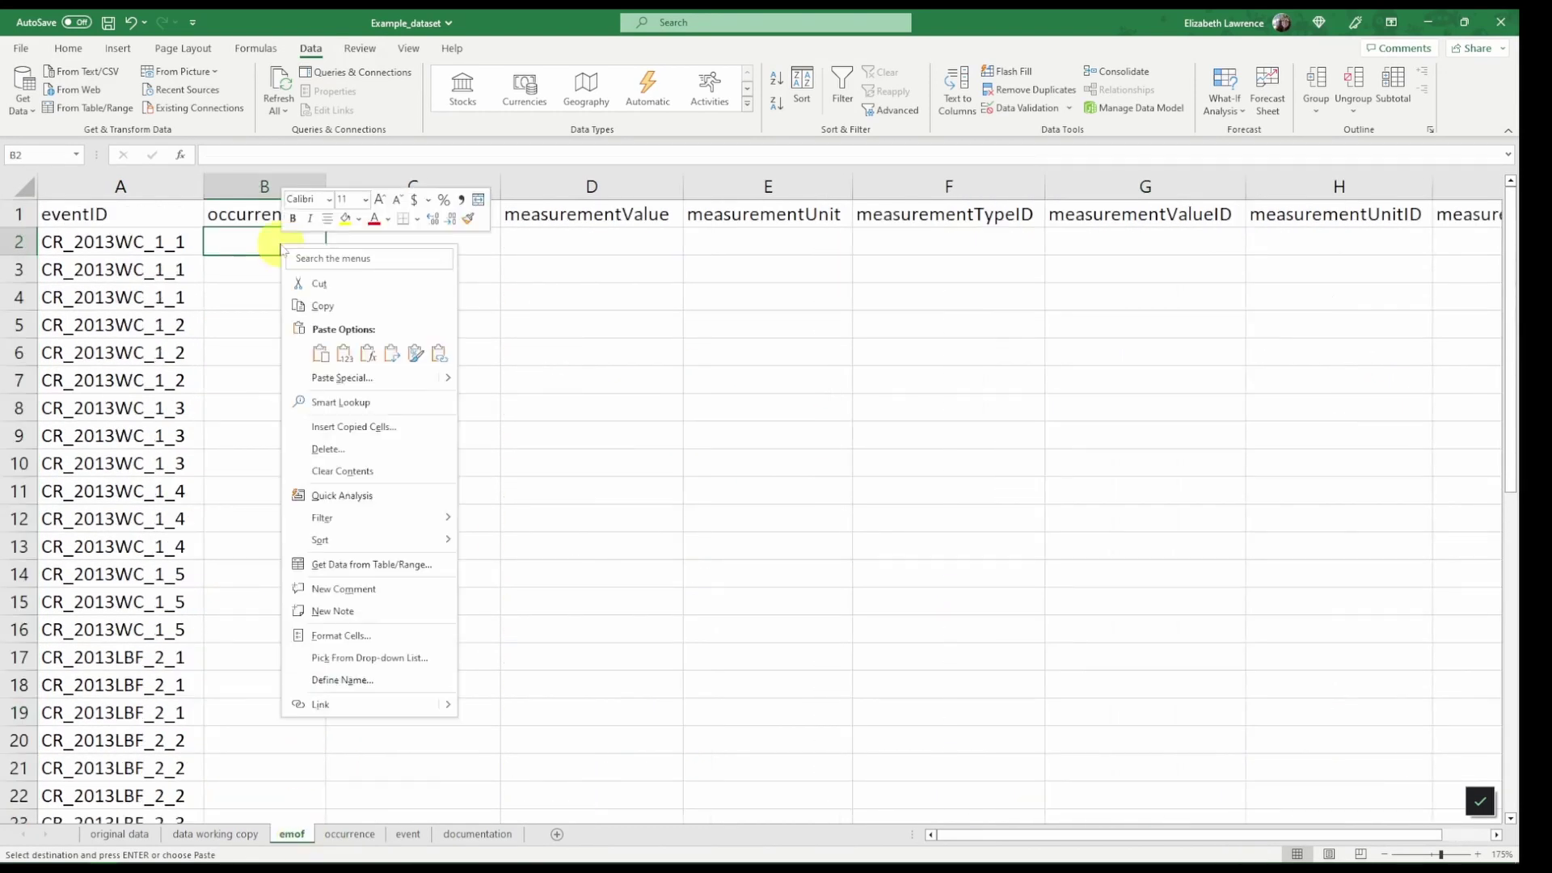
pyautogui.click(319, 350)
pyautogui.doubleClick(324, 195)
pyautogui.click(453, 240)
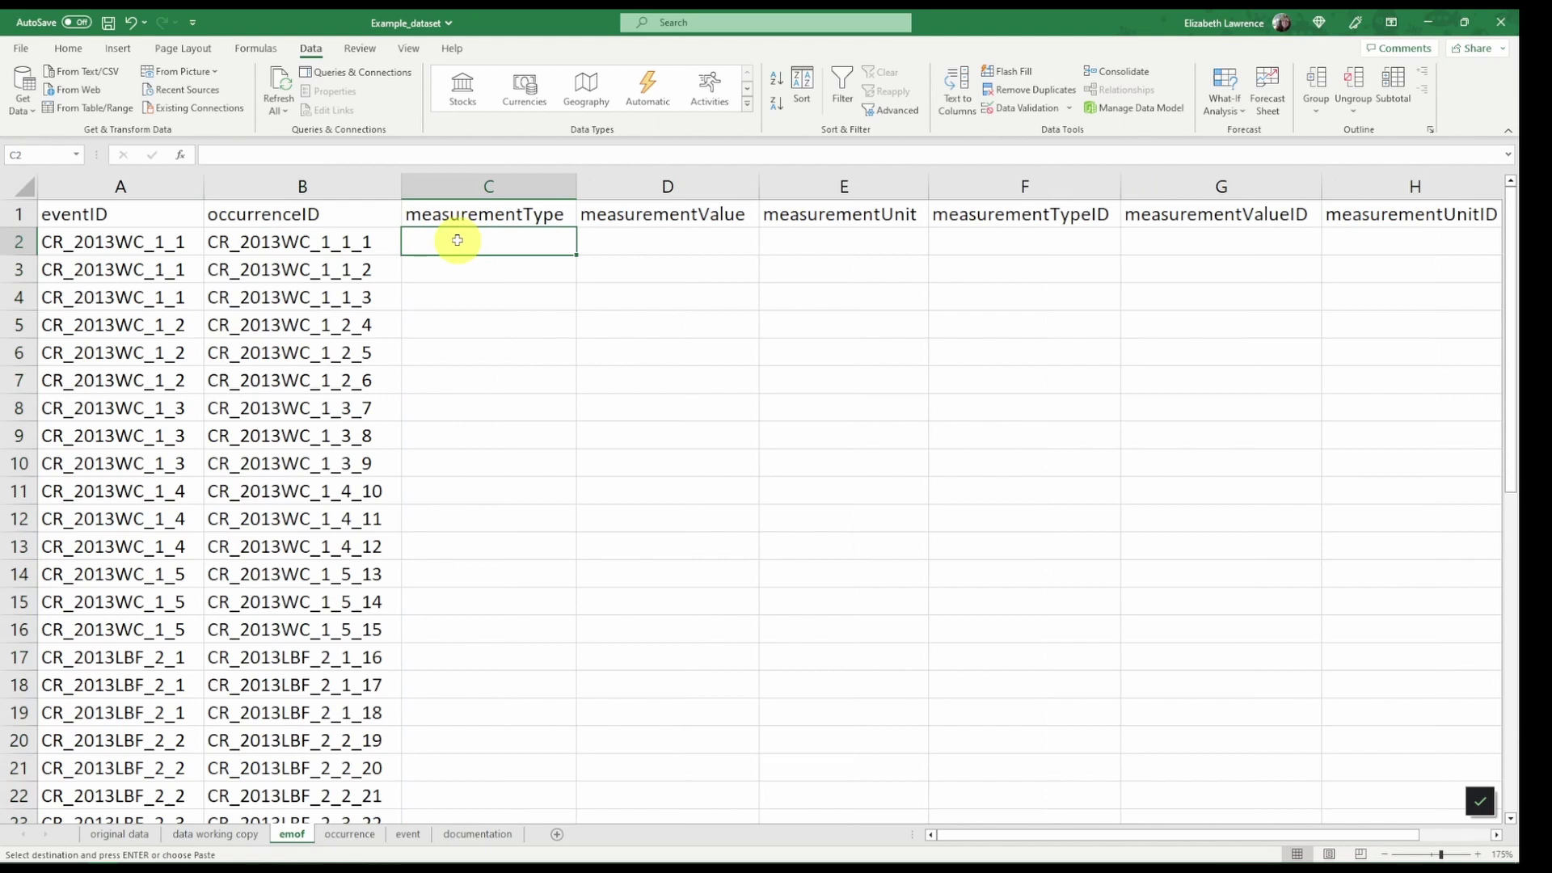
# - Copy all percent cover values from the occurrence sheet into the measurementValue column of the emof sheet, starting at D2
pyautogui.click(351, 835)
pyautogui.scroll(8, 905, 446)
pyautogui.click(782, 249)
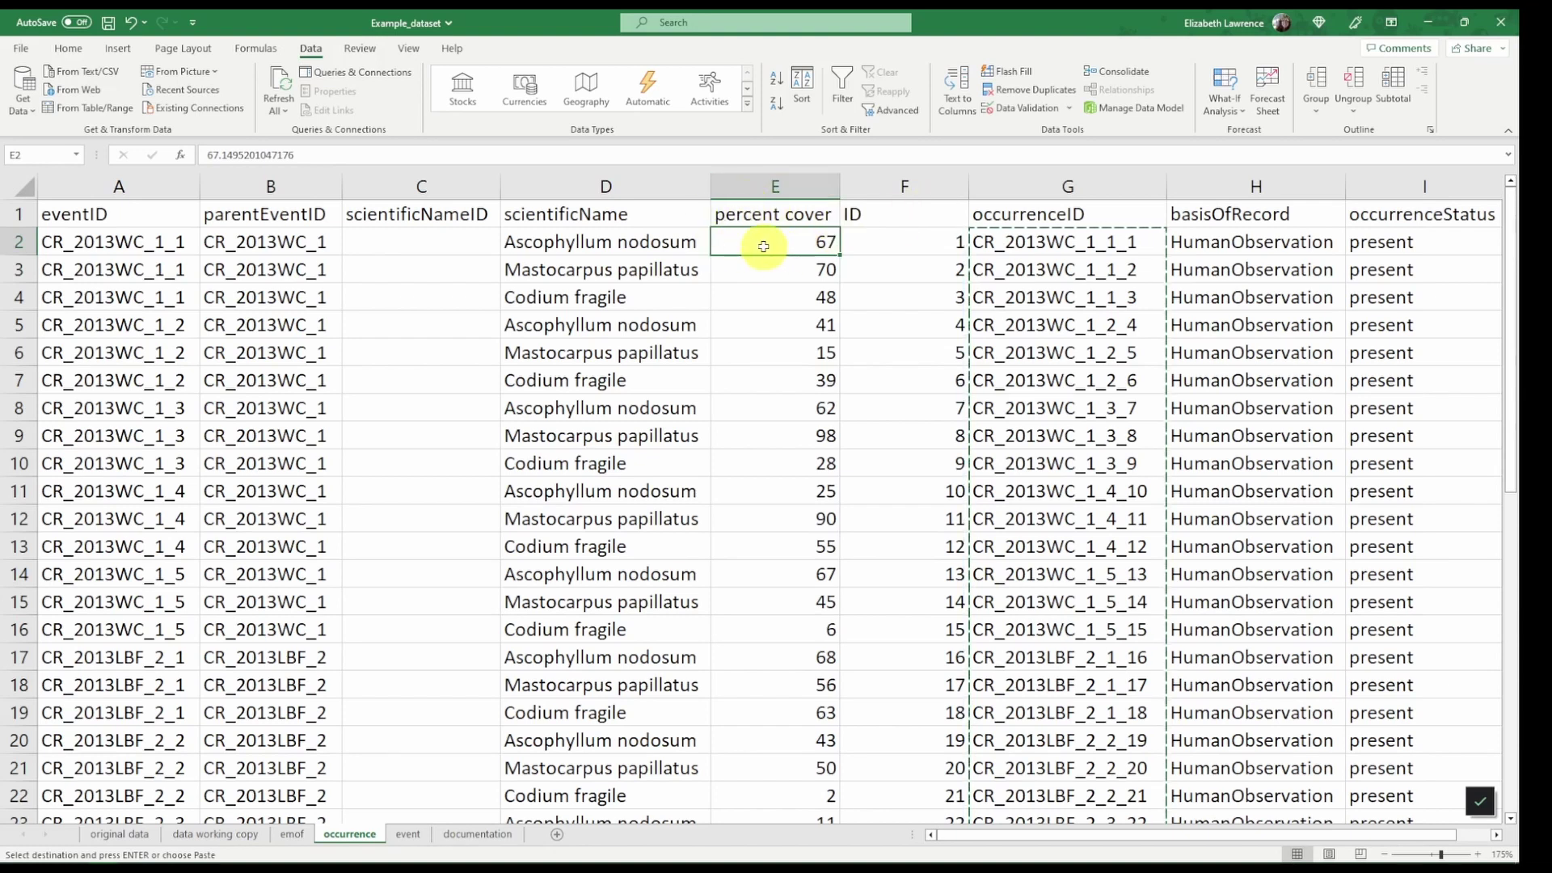
pyautogui.hotkey('ctrl', 'shift', 'Down')
pyautogui.hotkey('ctrl', 'c')
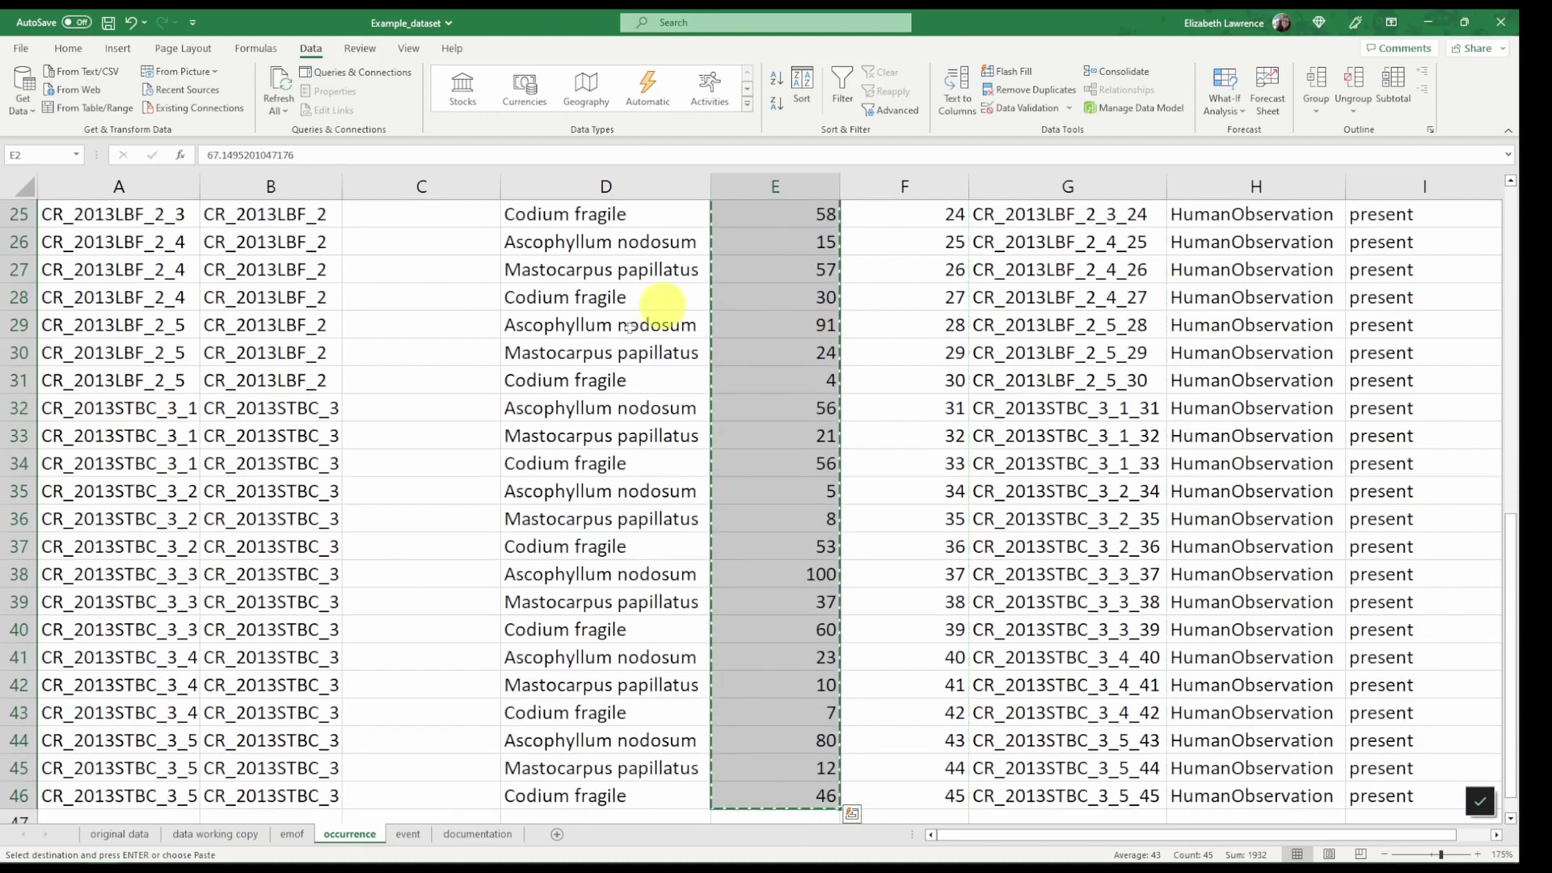
pyautogui.click(289, 836)
pyautogui.click(620, 245)
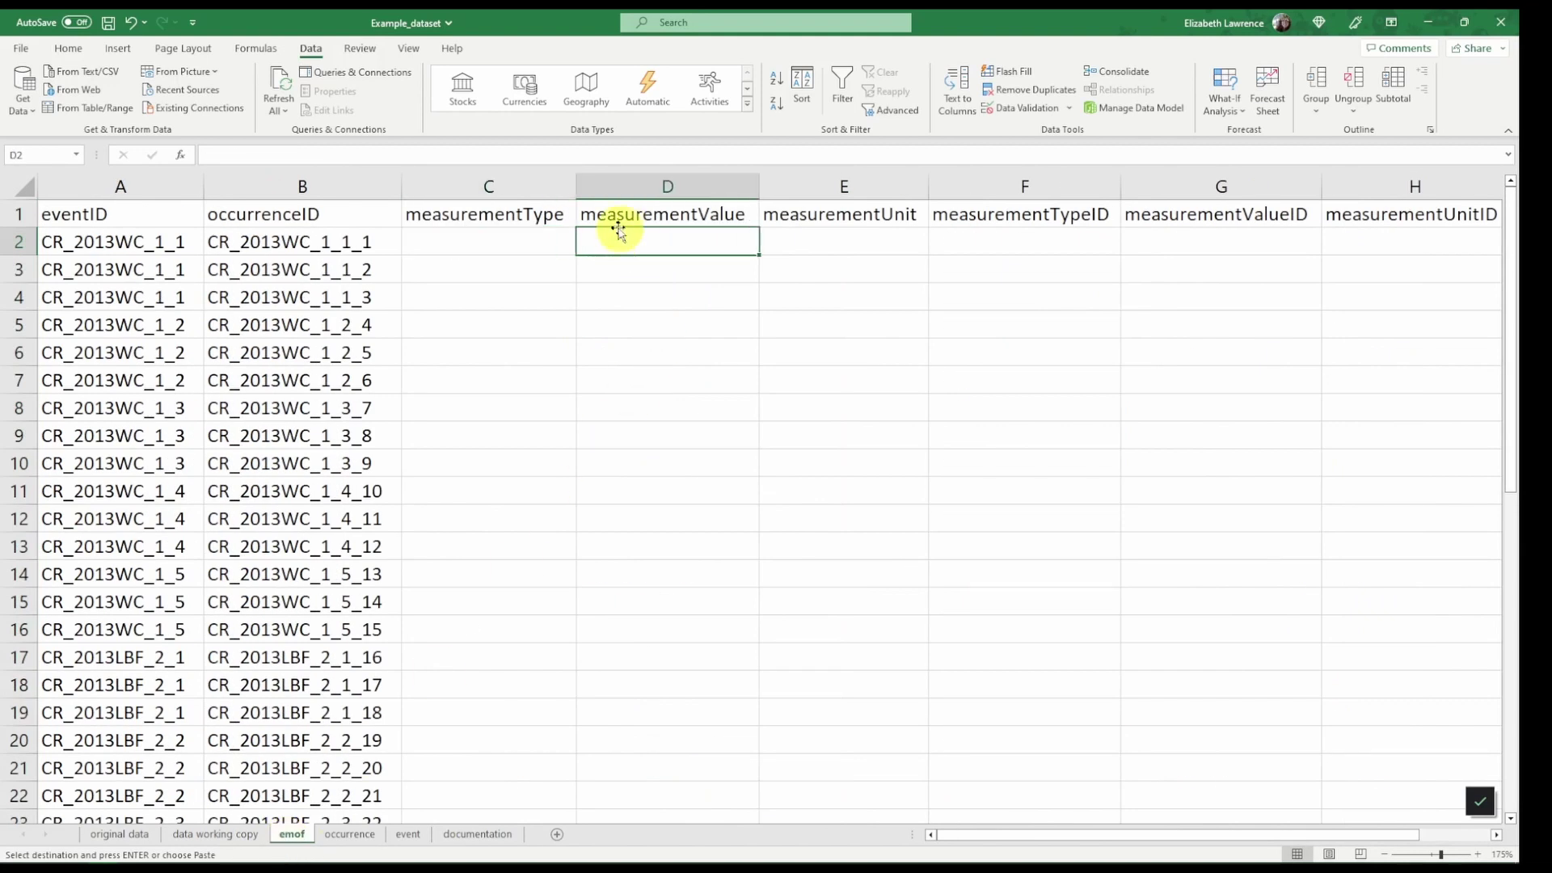
pyautogui.rightClick(638, 242)
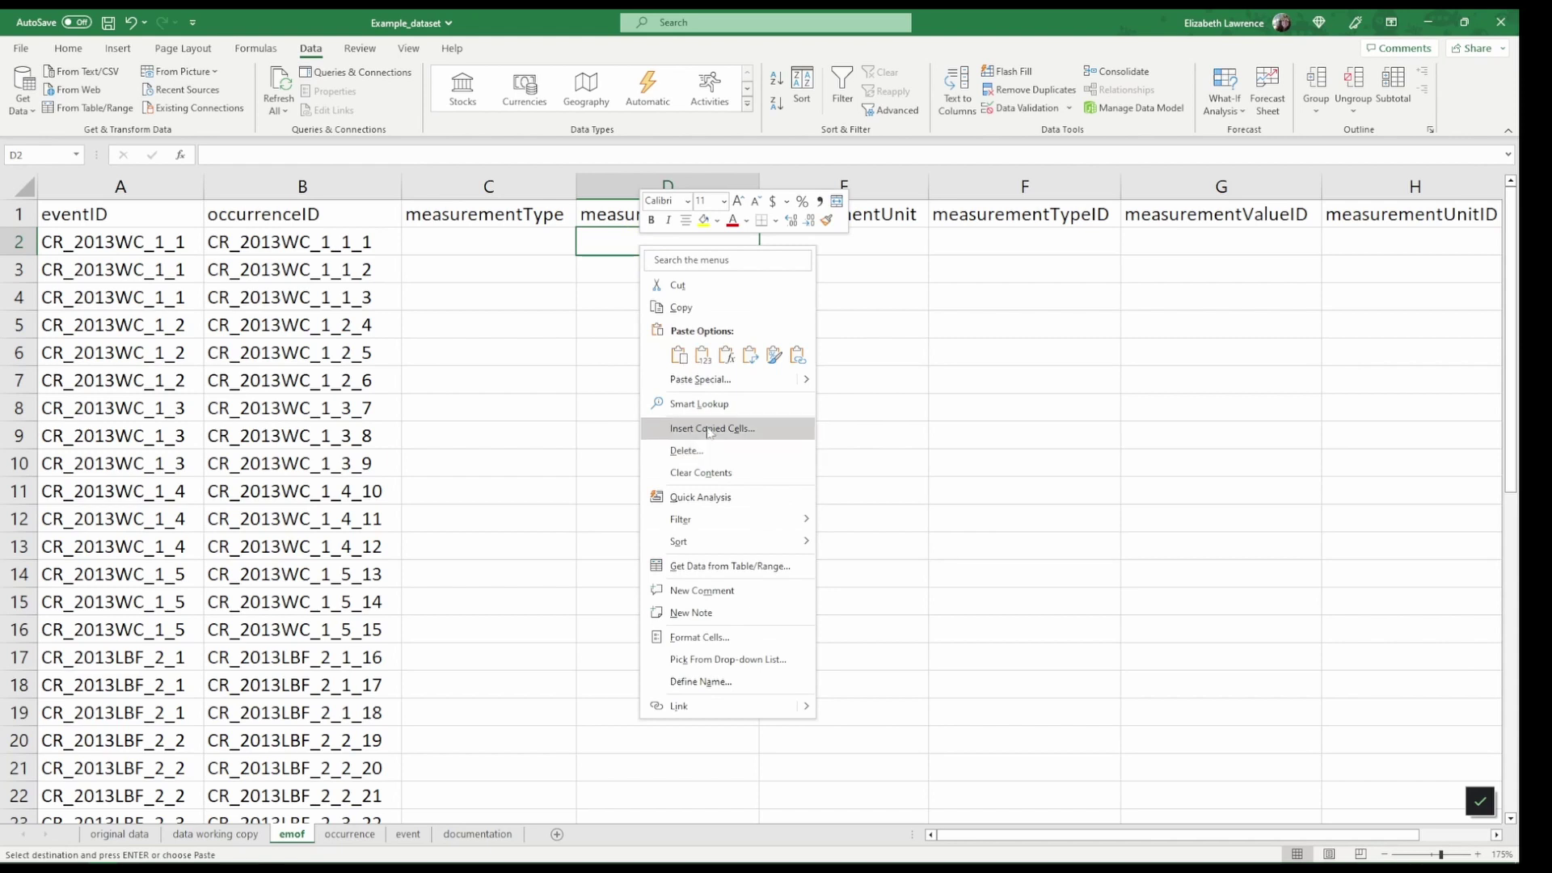
pyautogui.click(679, 356)
pyautogui.click(637, 242)
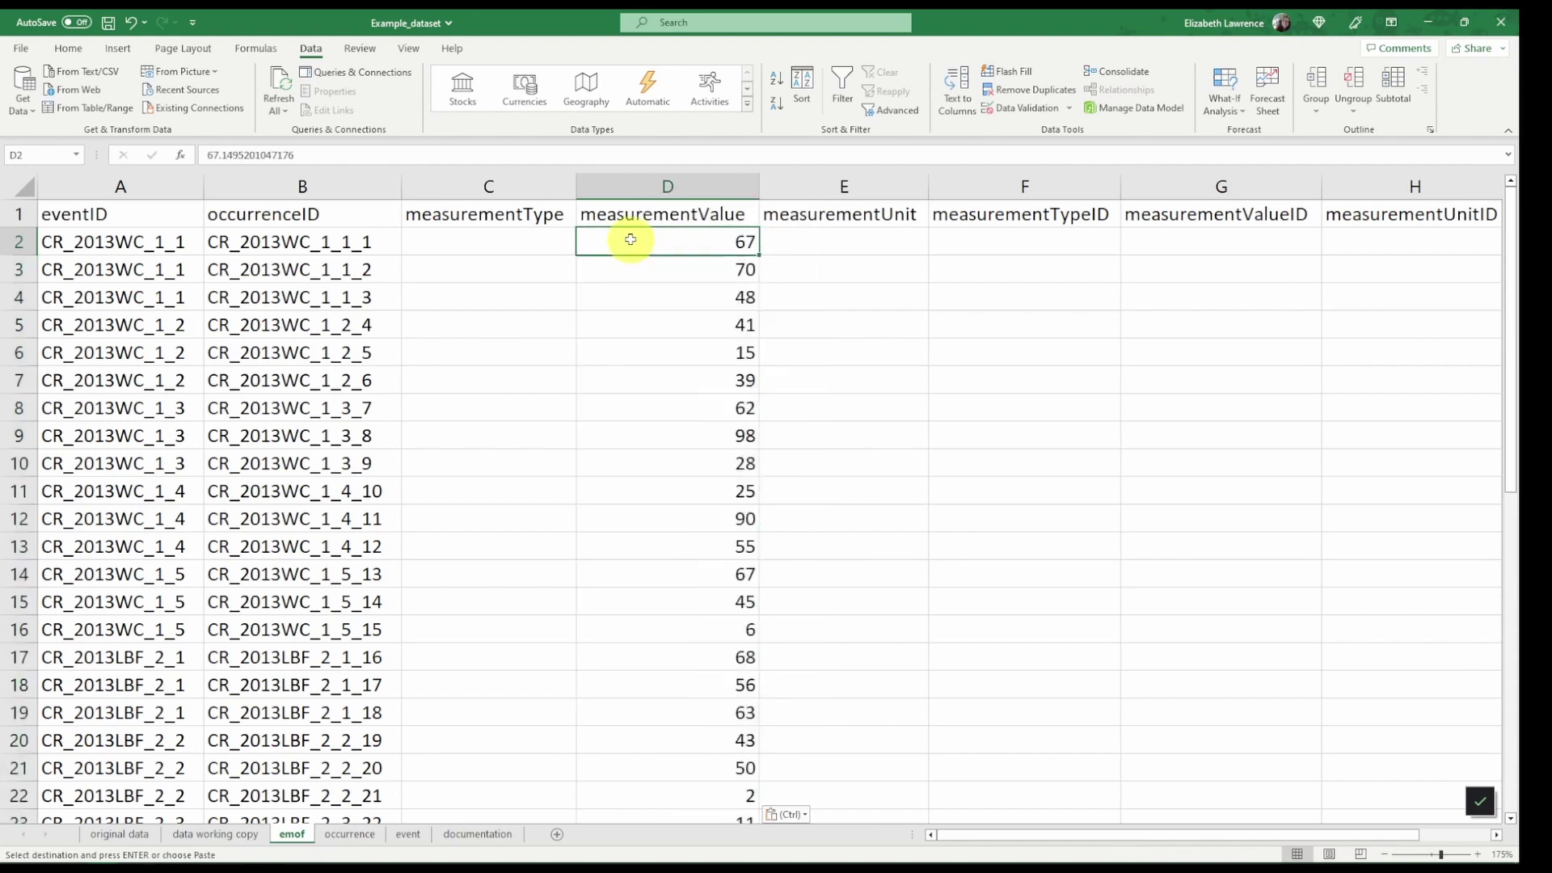
# - Enter percent cover as the measurementType in C2 and percent as the measurementUnit in E2
pyautogui.click(506, 246)
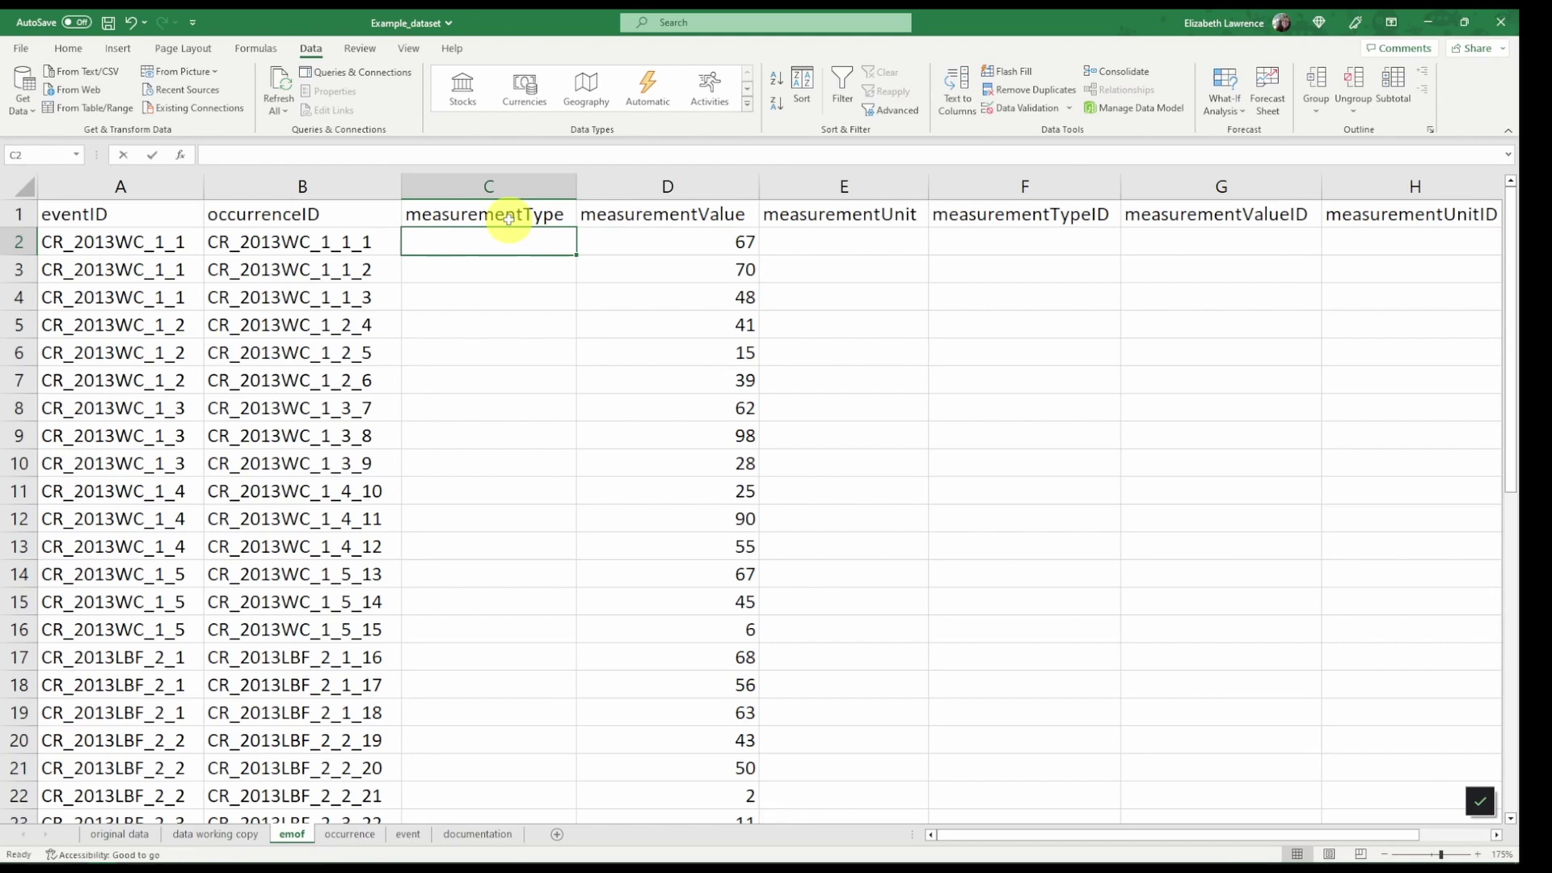
pyautogui.write('percent cover')
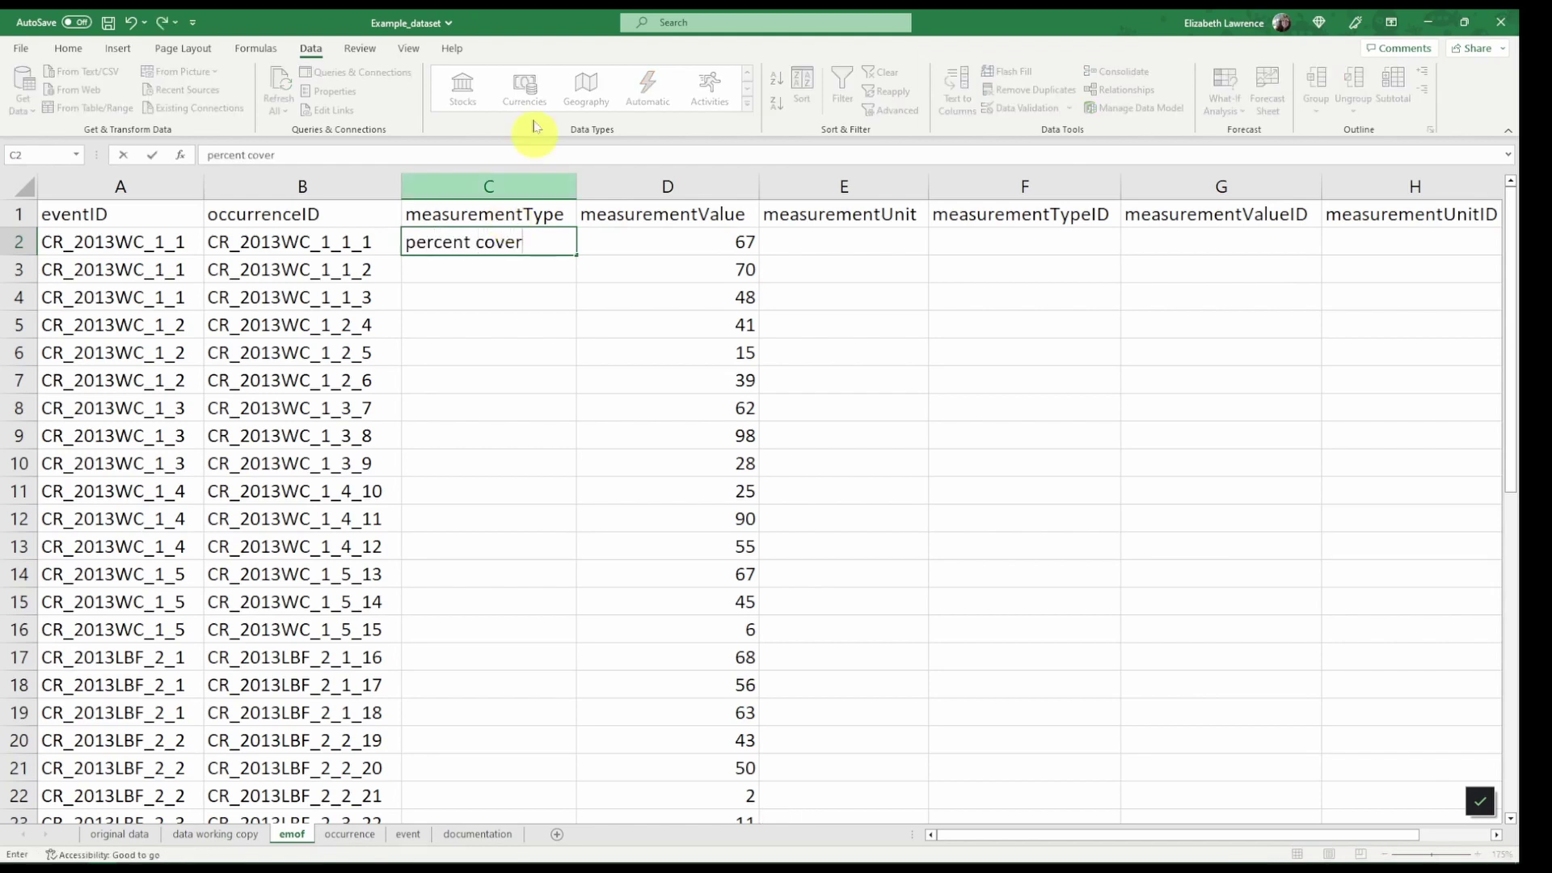
pyautogui.click(822, 247)
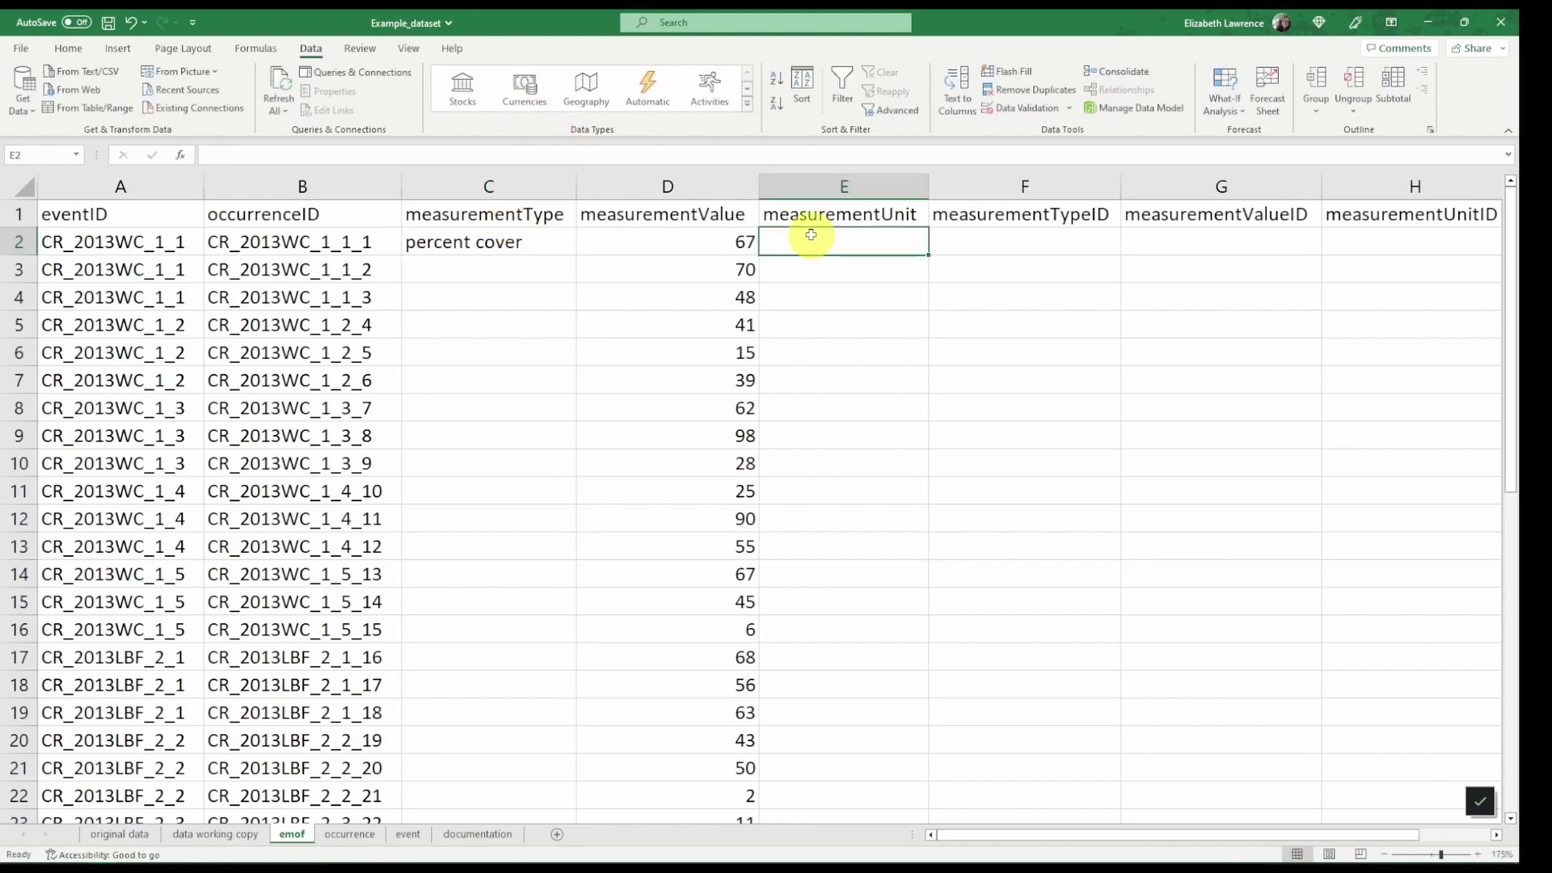
pyautogui.write('percent')
pyautogui.press('Return')
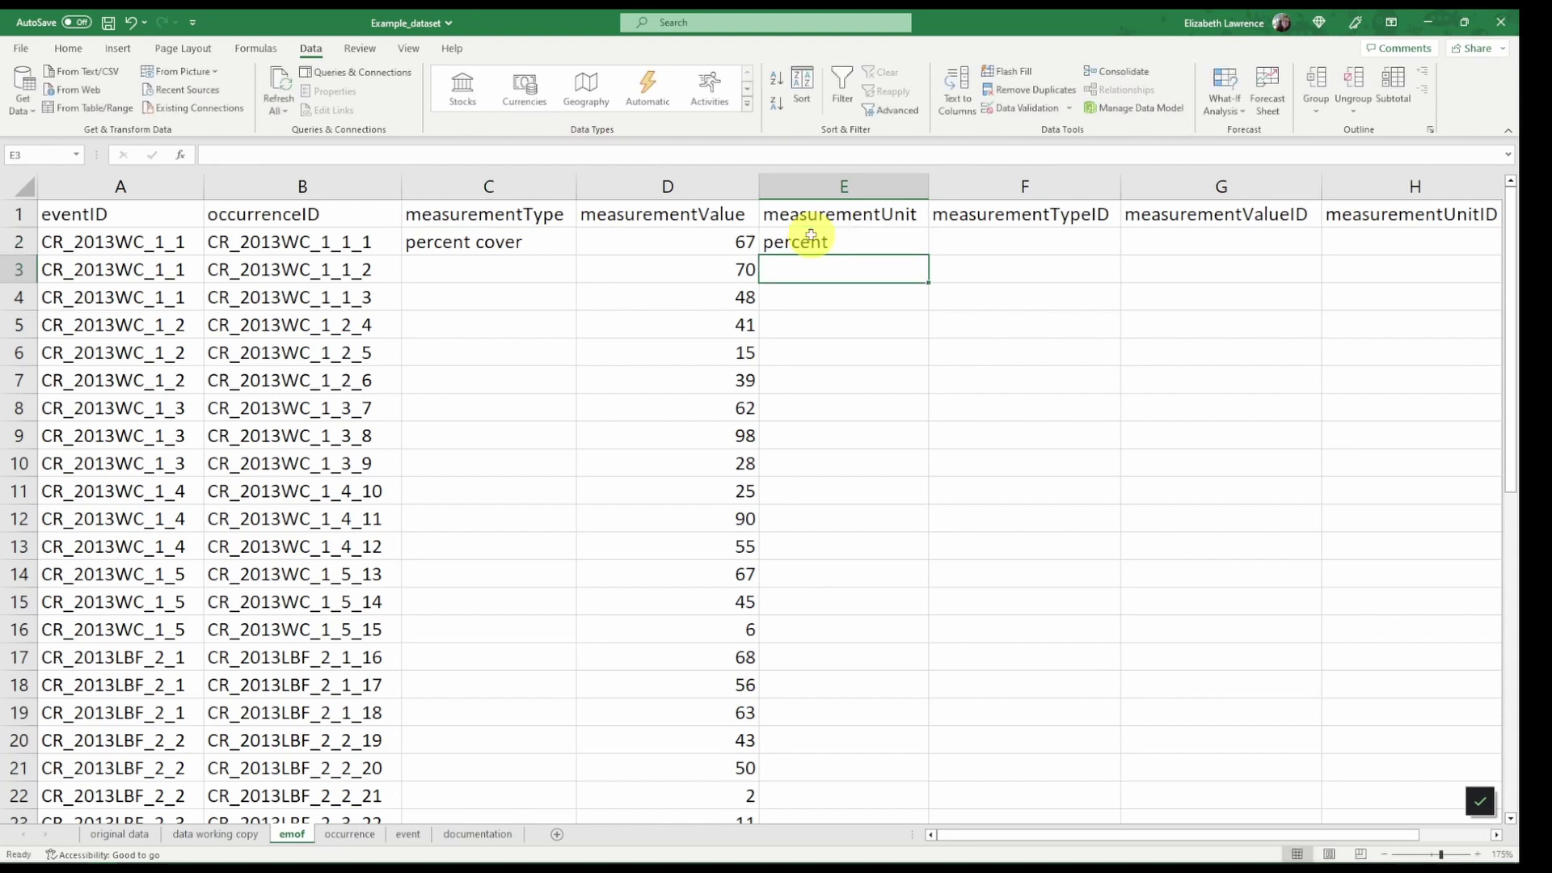
# - Fill percent cover from C2 and percent from E2 down their columns for all data rows
pyautogui.click(546, 243)
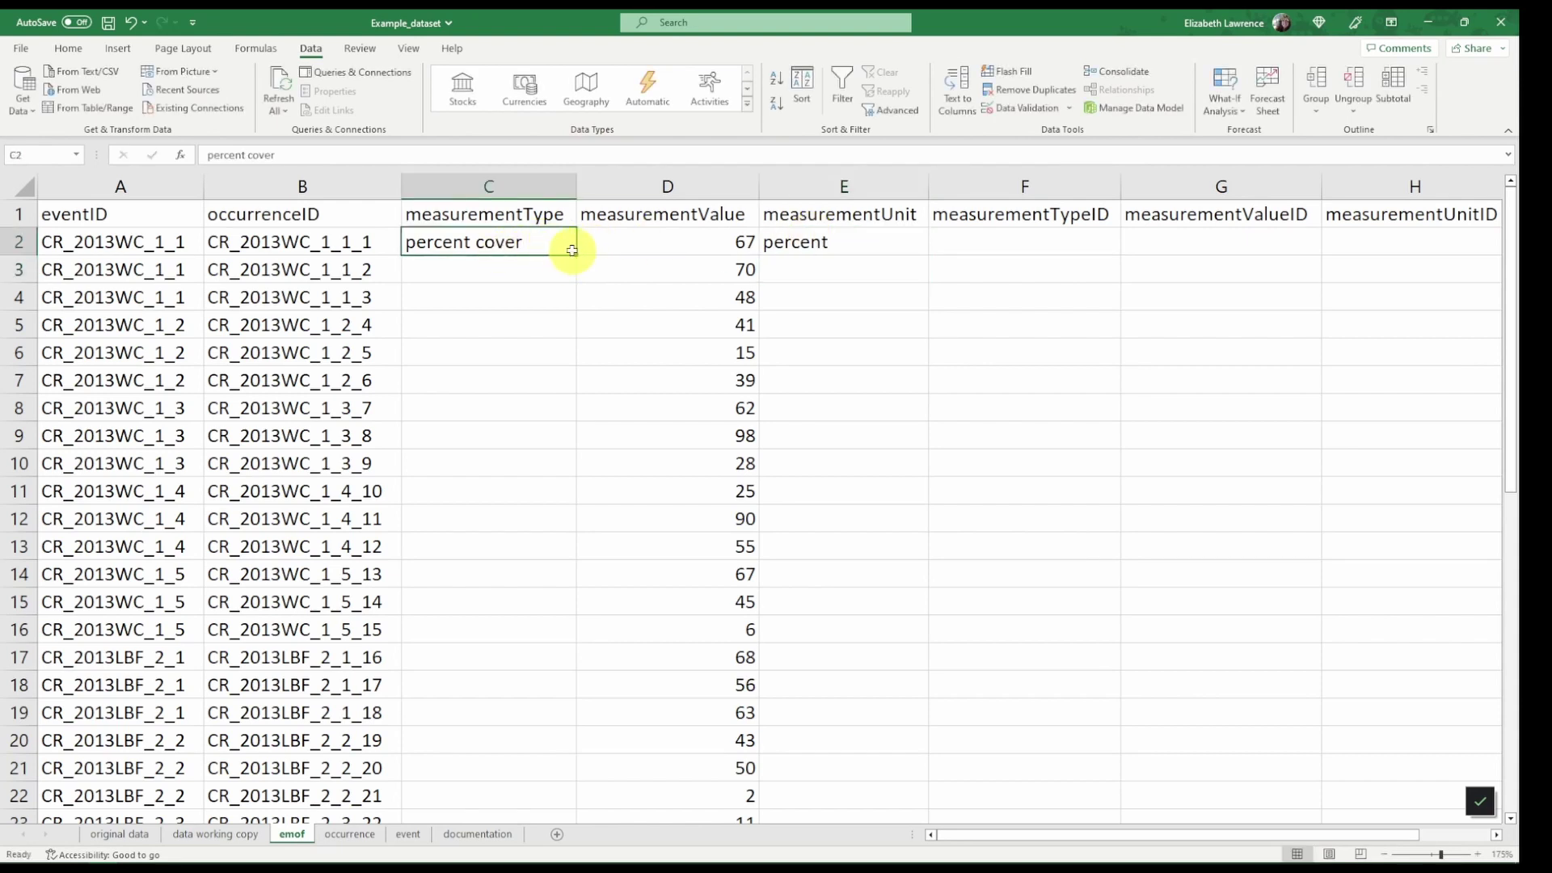
pyautogui.doubleClick(577, 255)
pyautogui.click(841, 243)
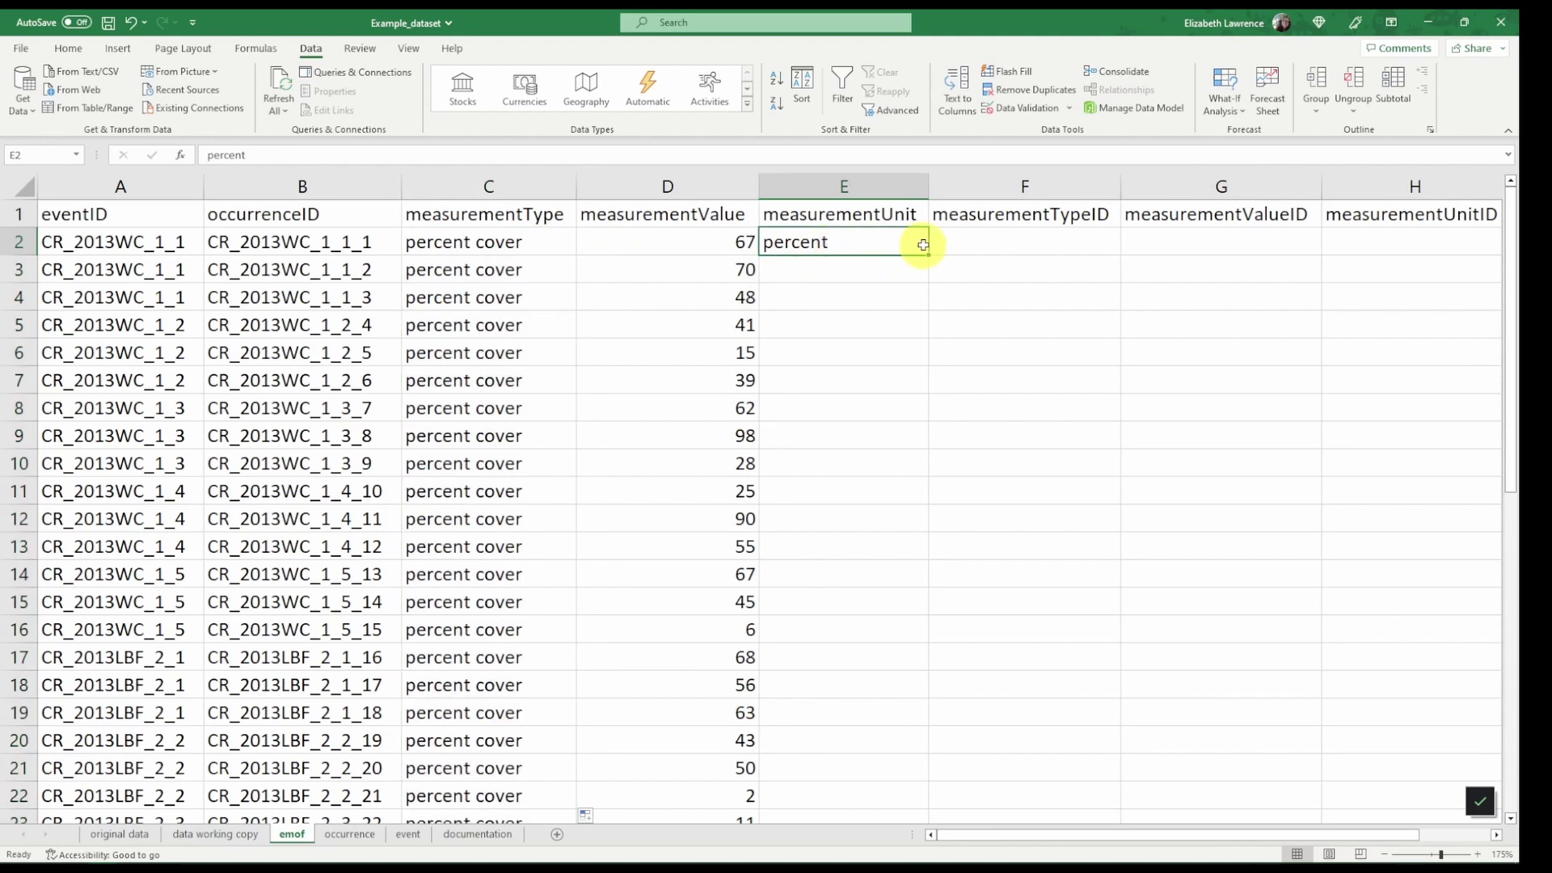
pyautogui.doubleClick(930, 253)
pyautogui.click(845, 305)
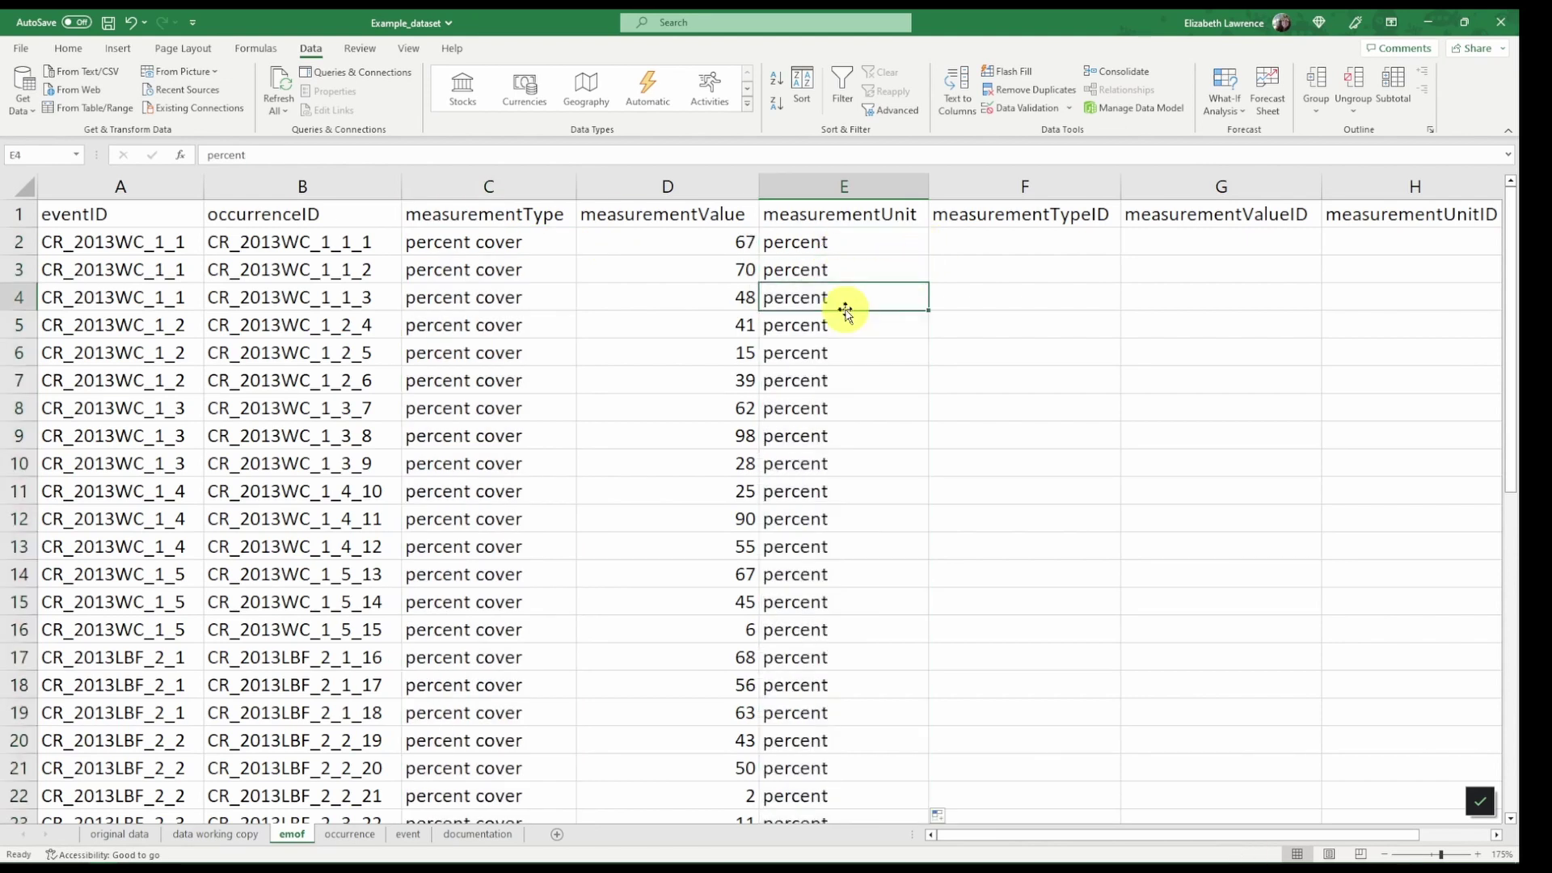
# - Copy the quadrat sampling eventIDs in A9:A23 of the event sheet below the existing emof records, starting at A47
pyautogui.scroll(-12, 629, 489)
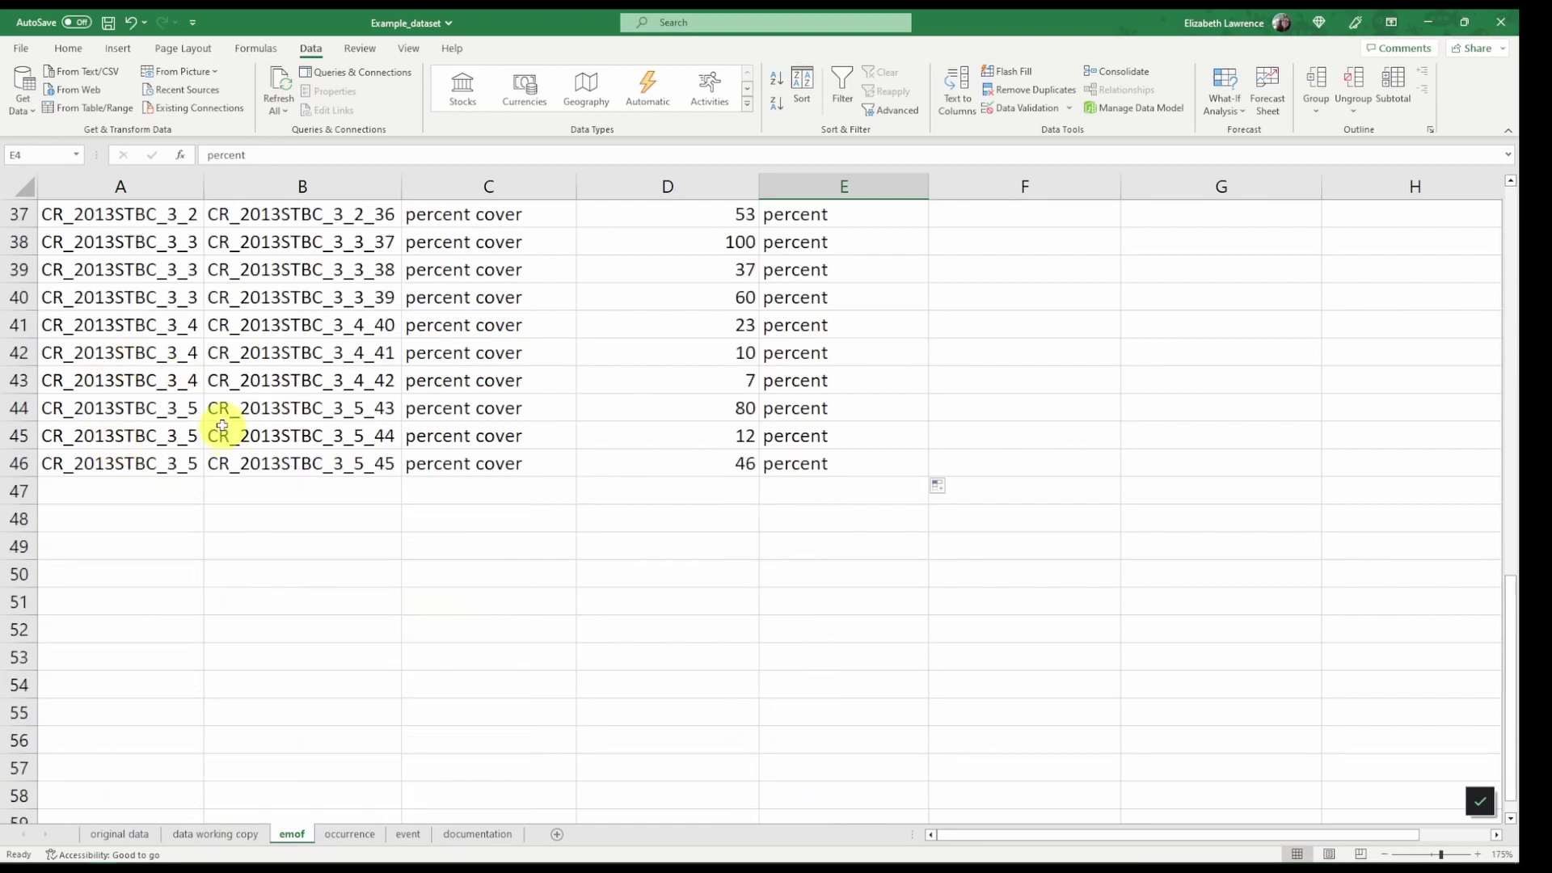
pyautogui.click(408, 834)
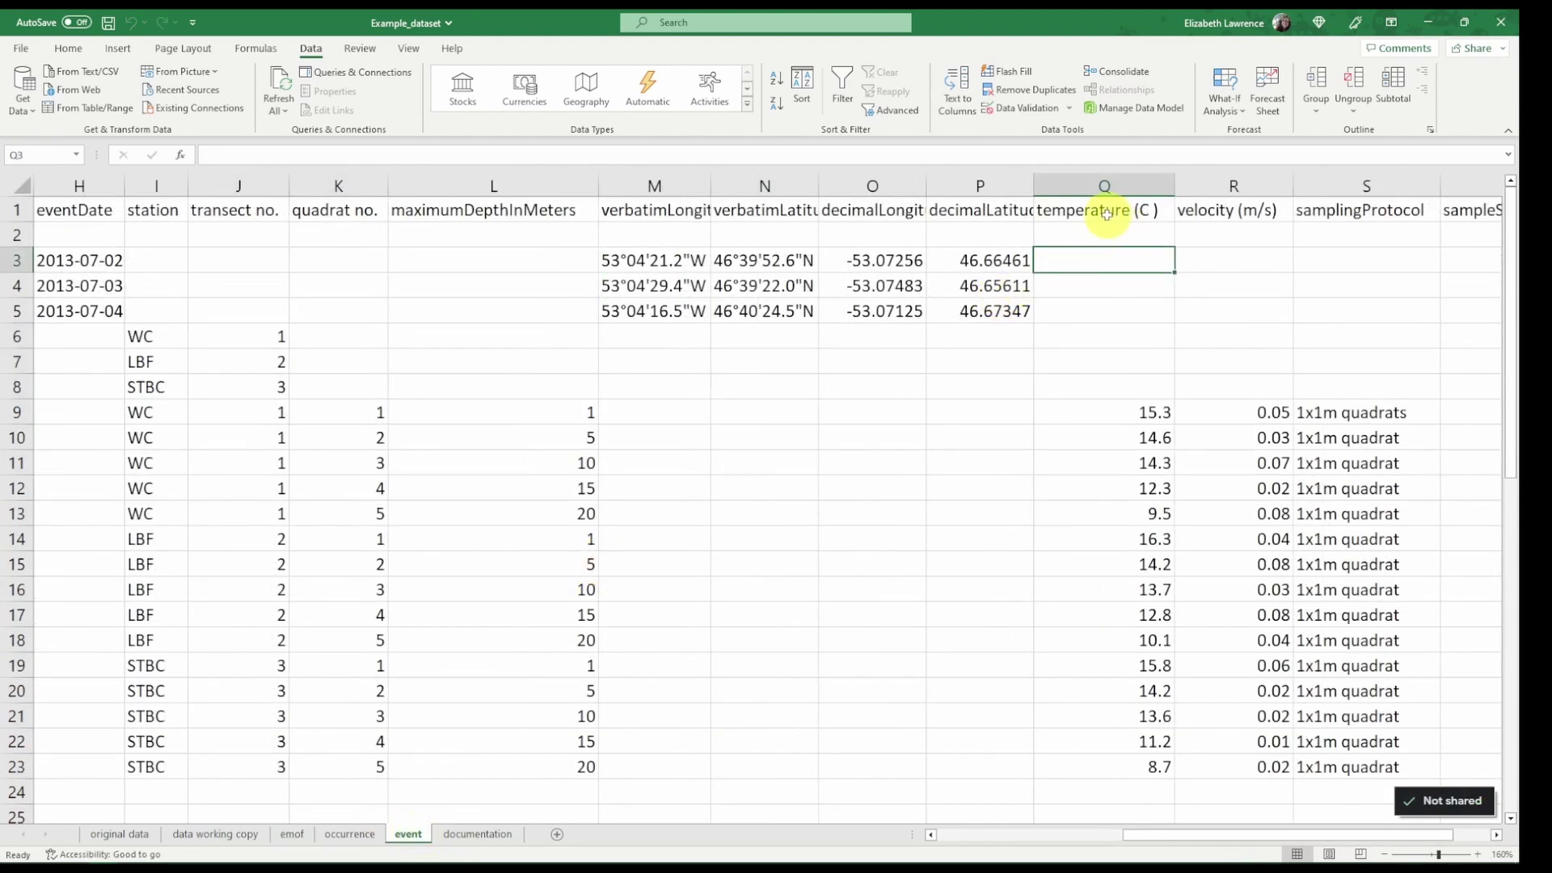
pyautogui.click(1146, 217)
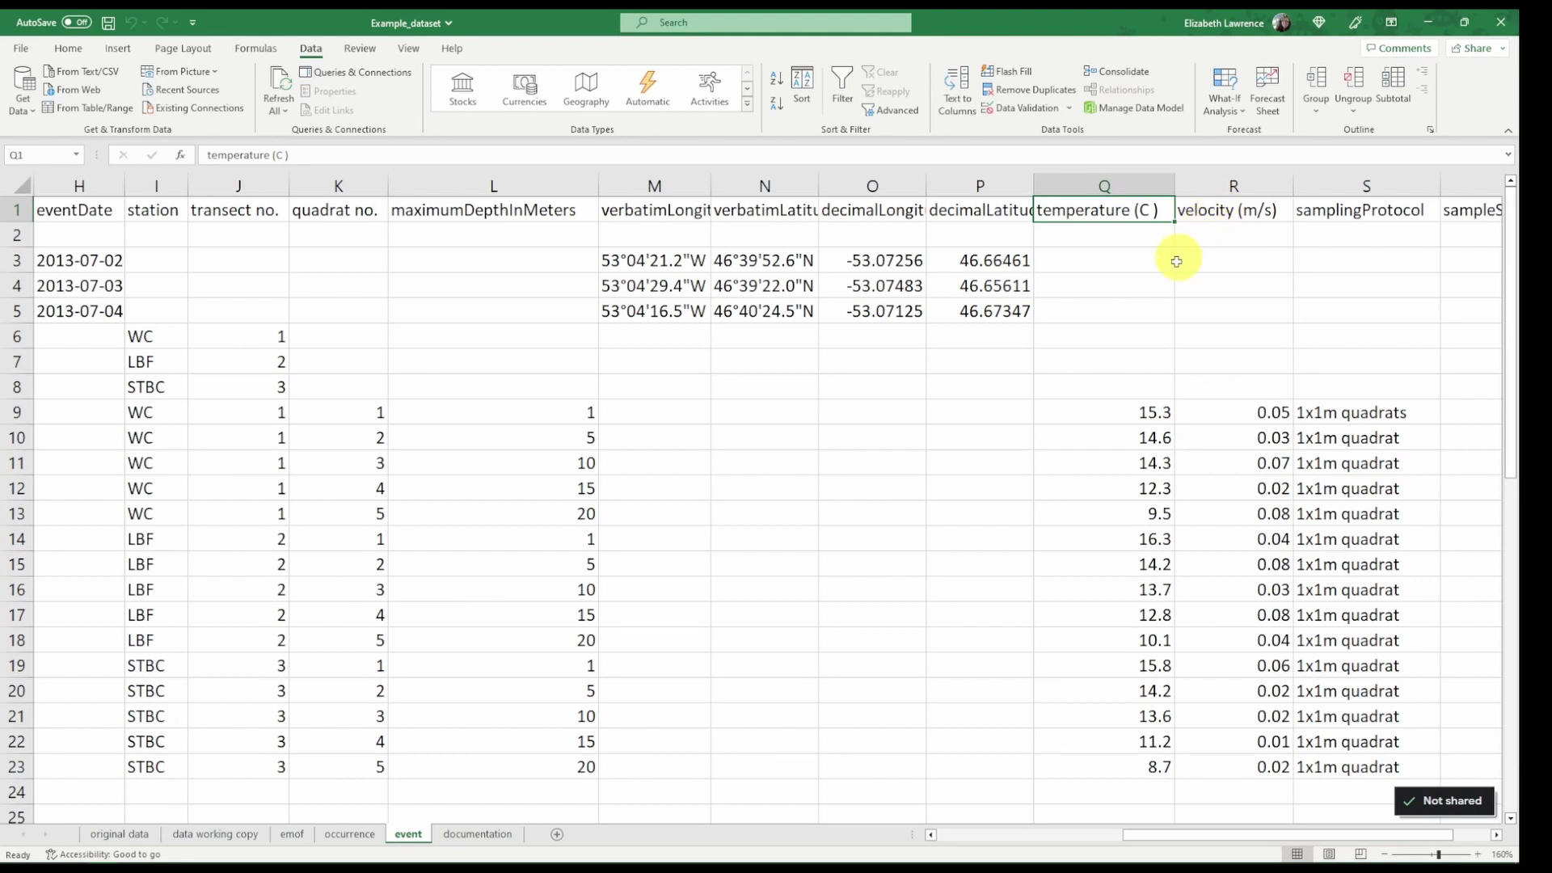
pyautogui.click(1122, 414)
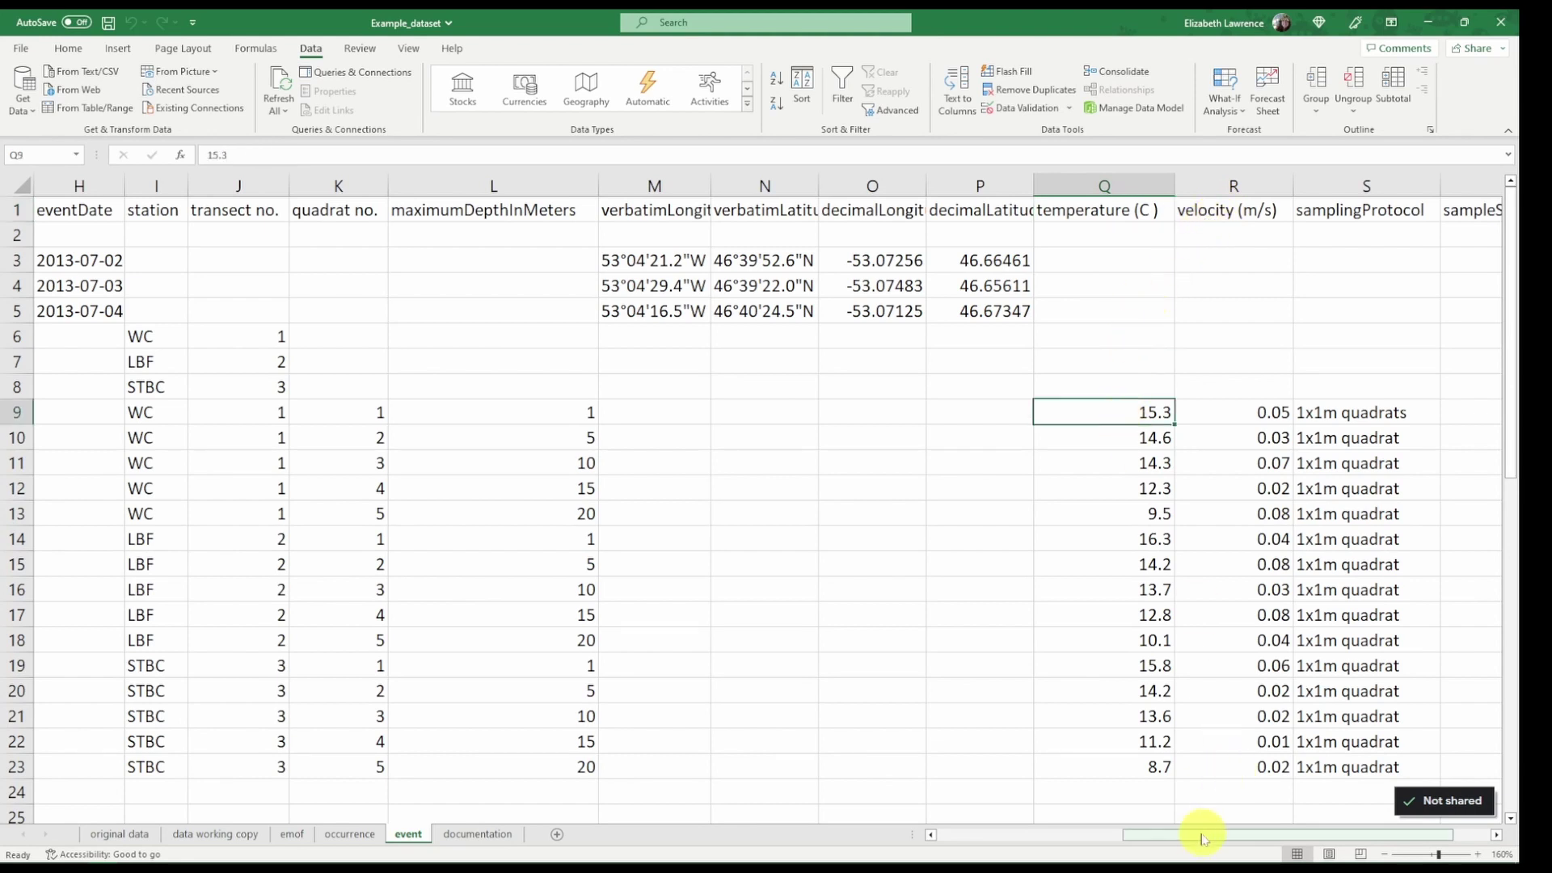
pyautogui.moveTo(1196, 835); pyautogui.dragTo(988, 855)
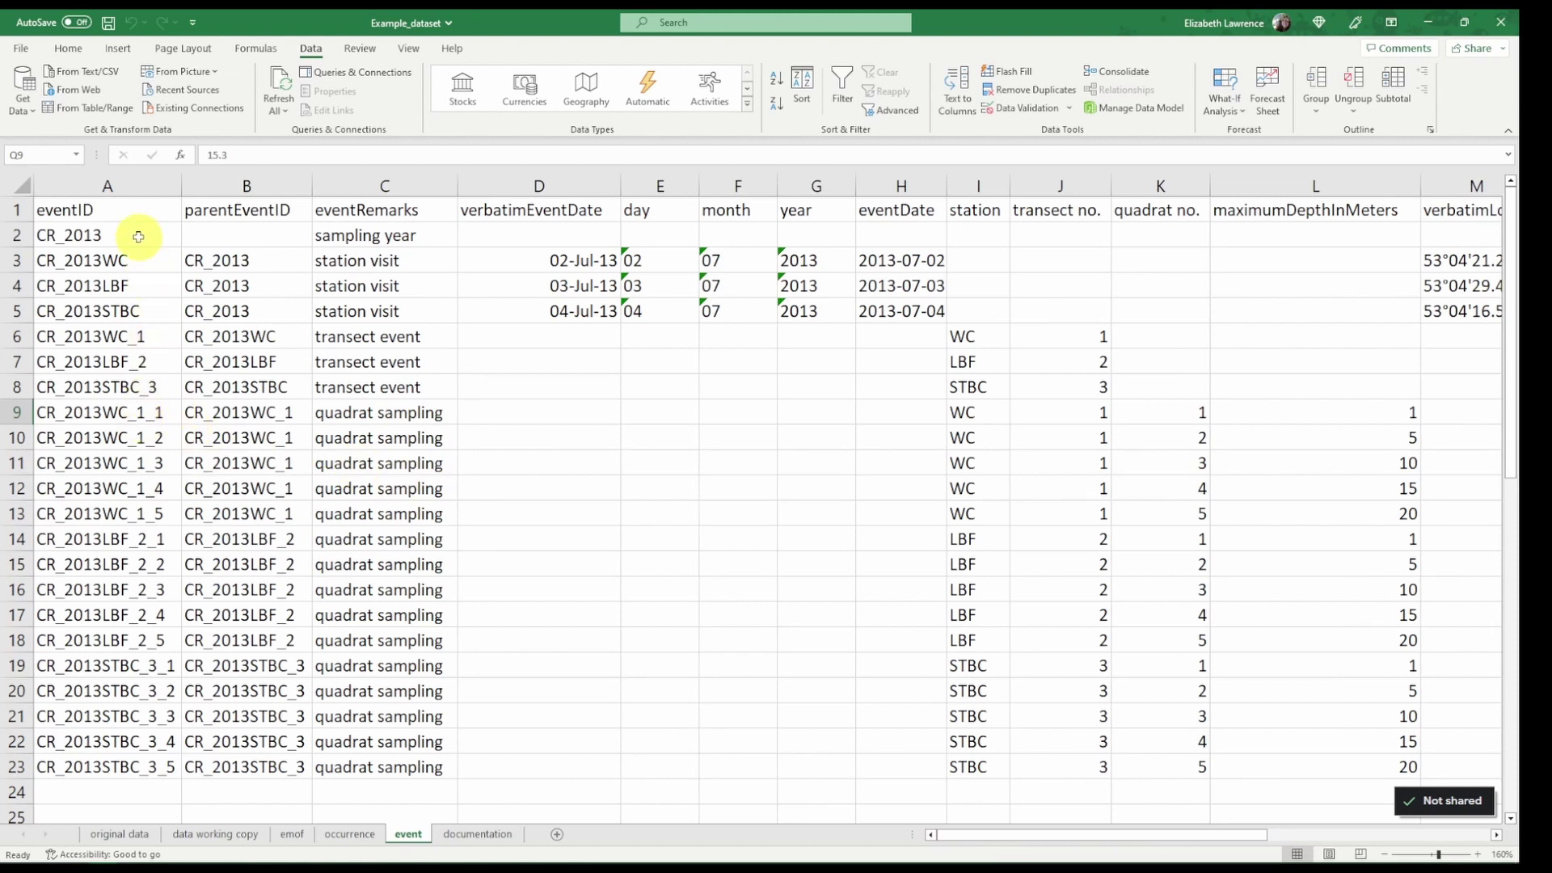
pyautogui.moveTo(134, 412); pyautogui.dragTo(108, 774)
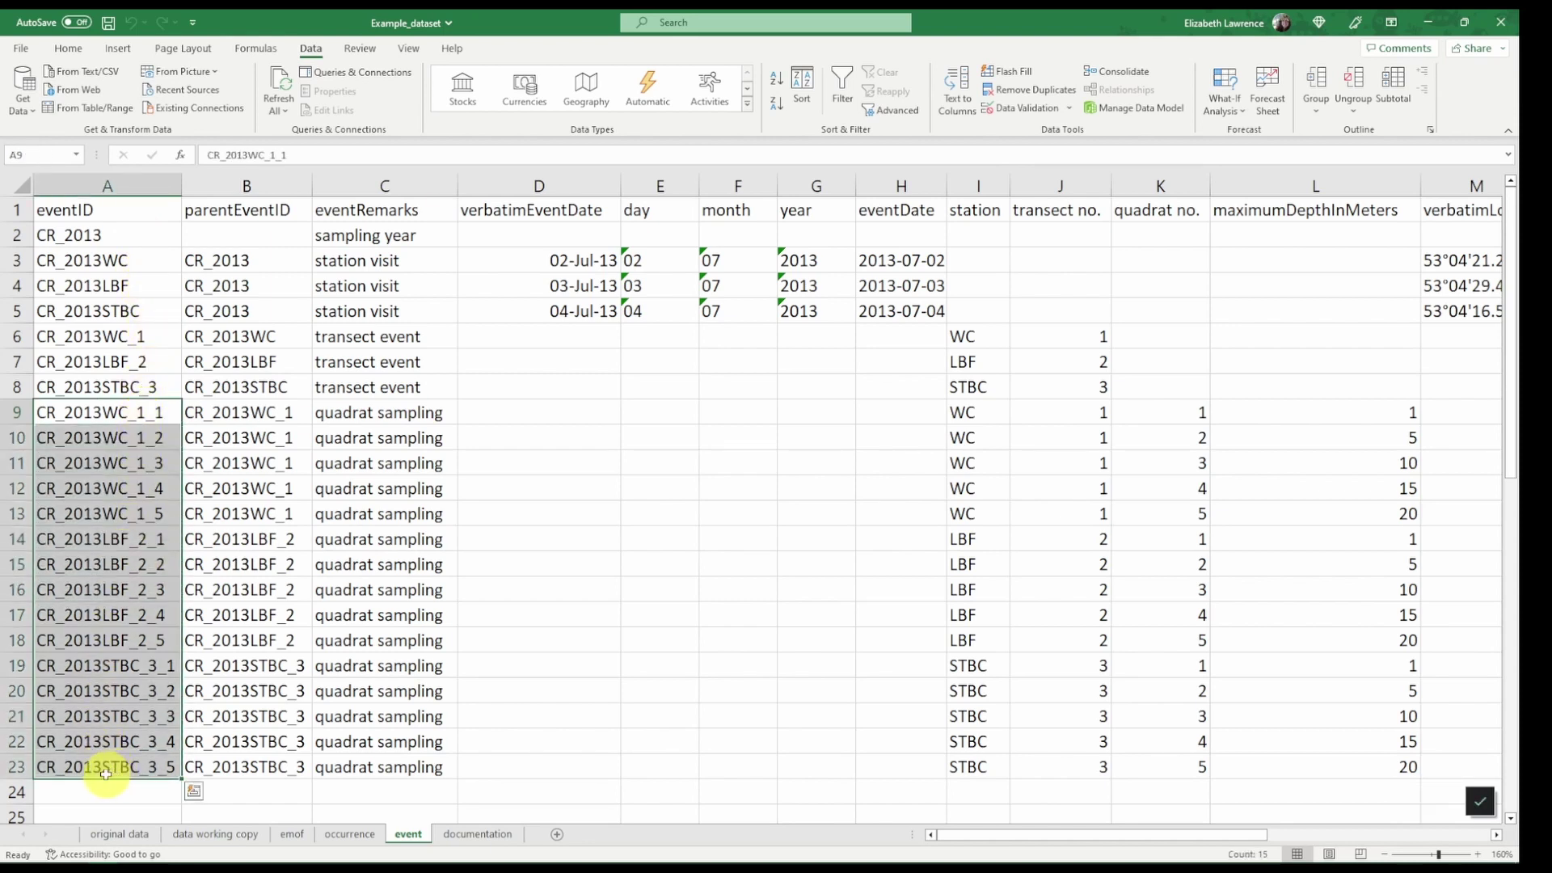
pyautogui.hotkey('ctrl', 'c')
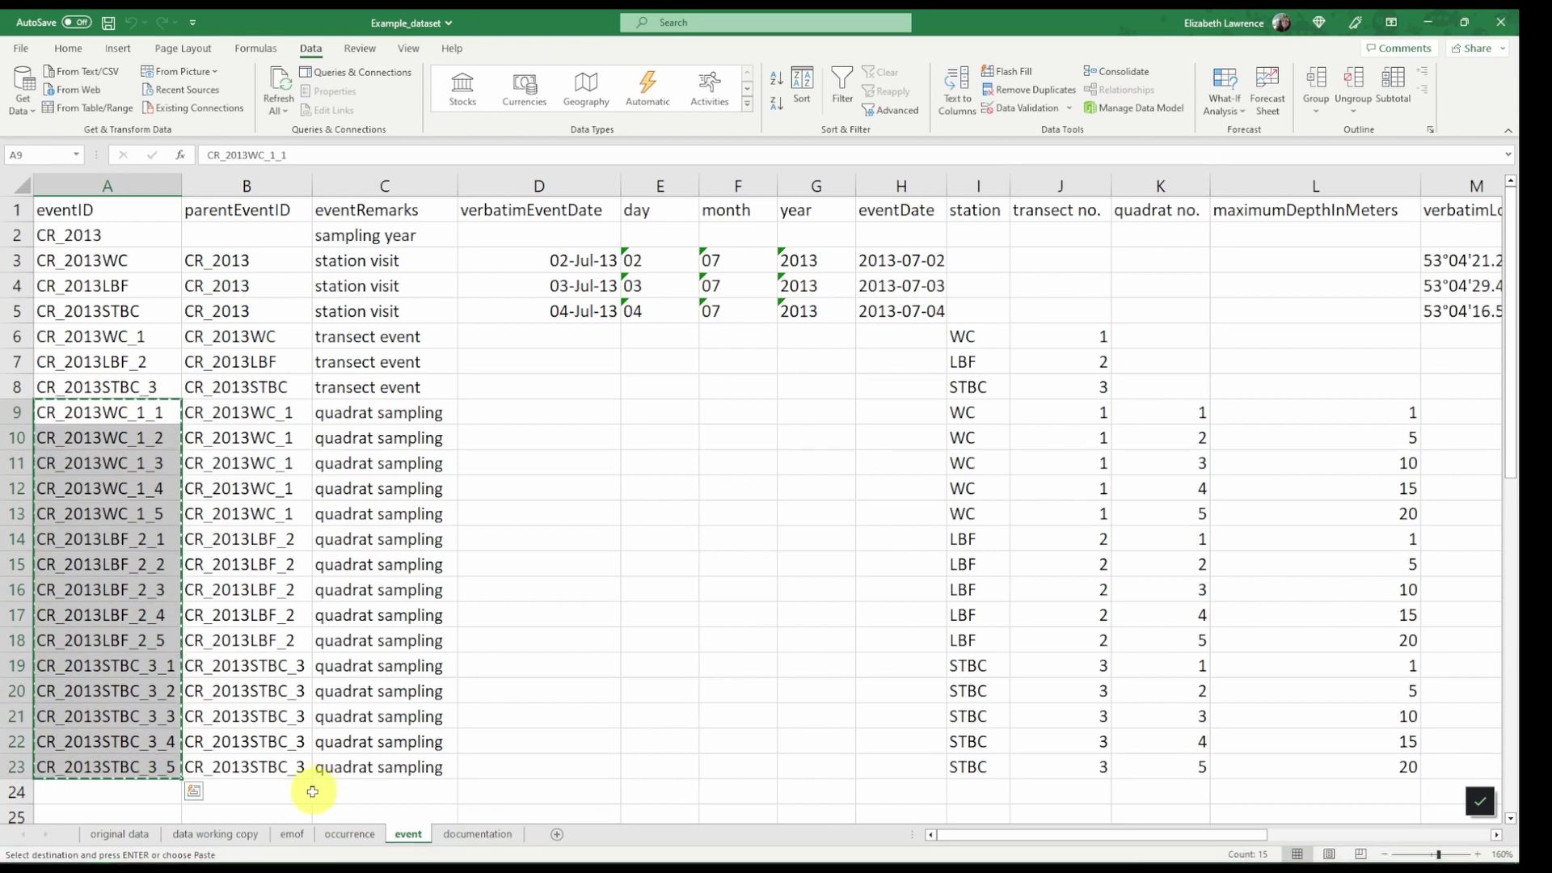
pyautogui.click(292, 834)
pyautogui.click(171, 490)
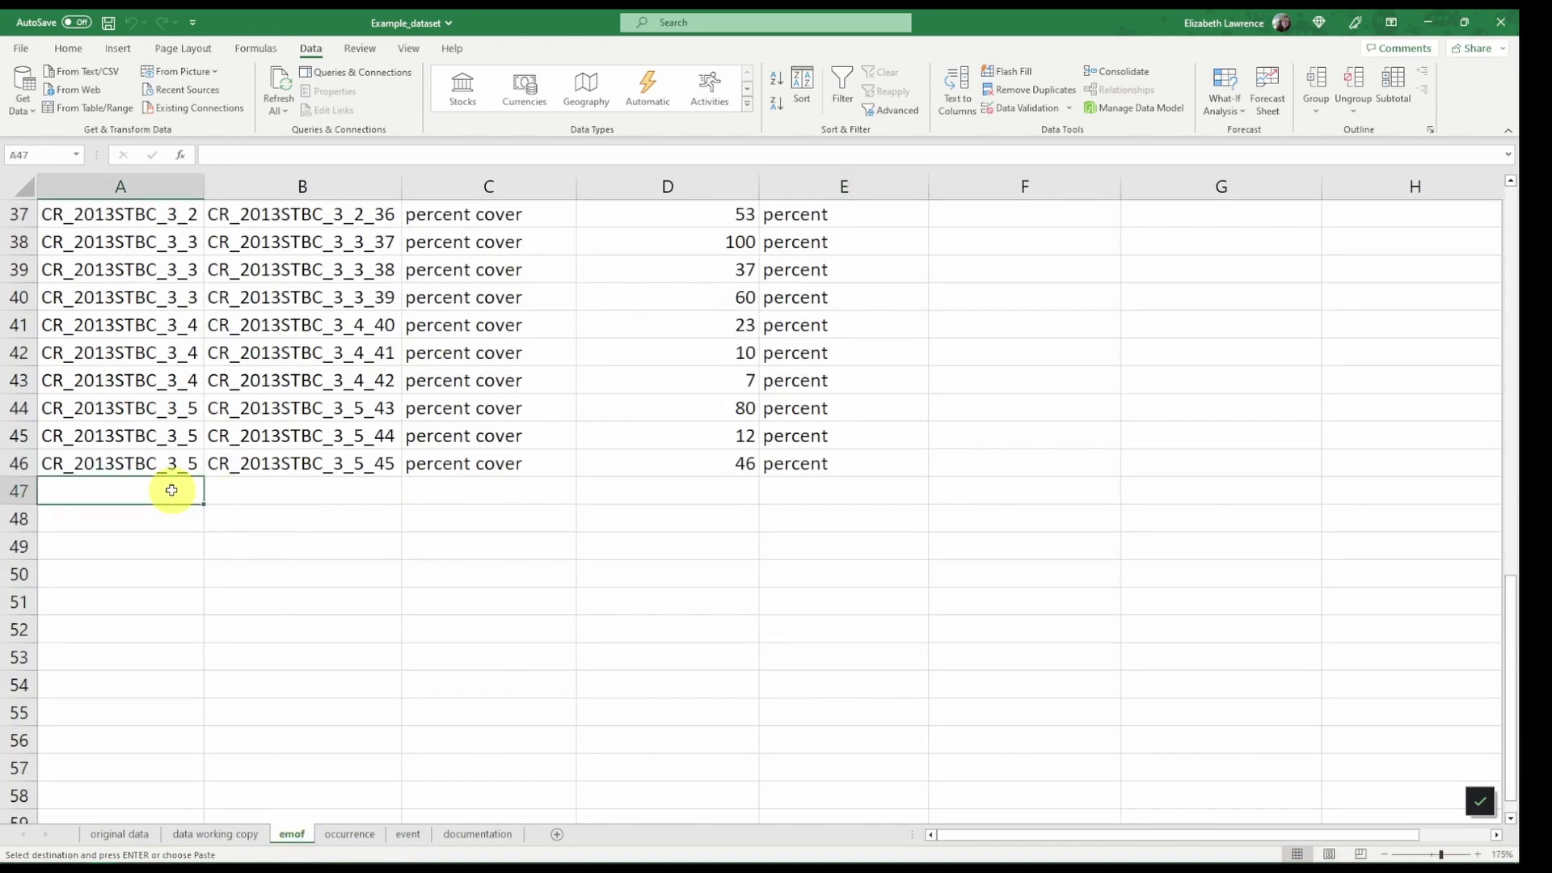
pyautogui.hotkey('ctrl', 'v')
pyautogui.scroll(-3, 173, 493)
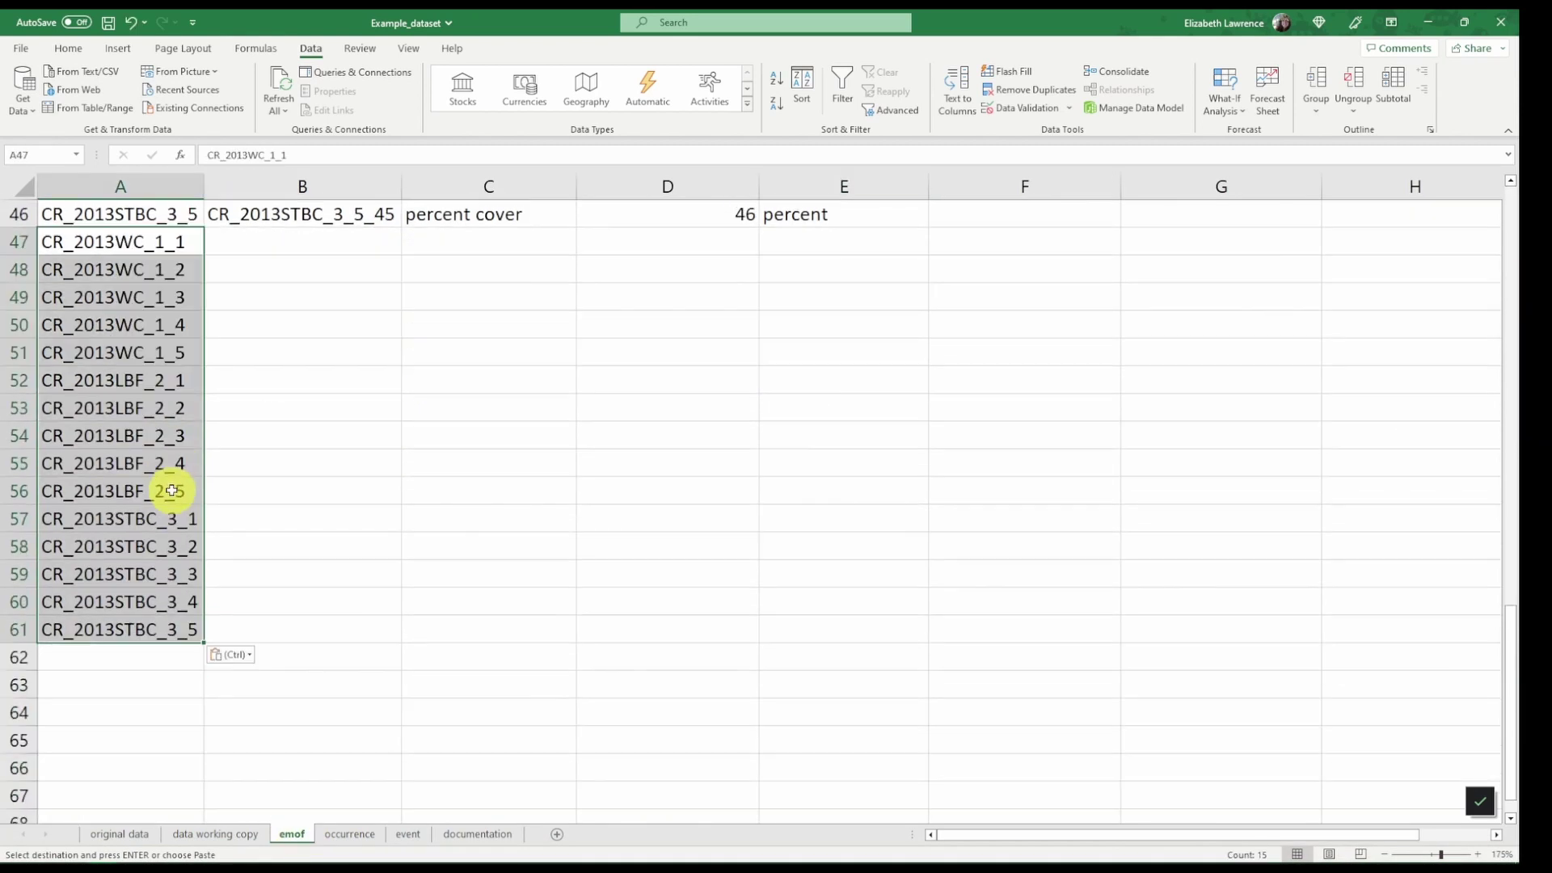
pyautogui.scroll(1, 215, 520)
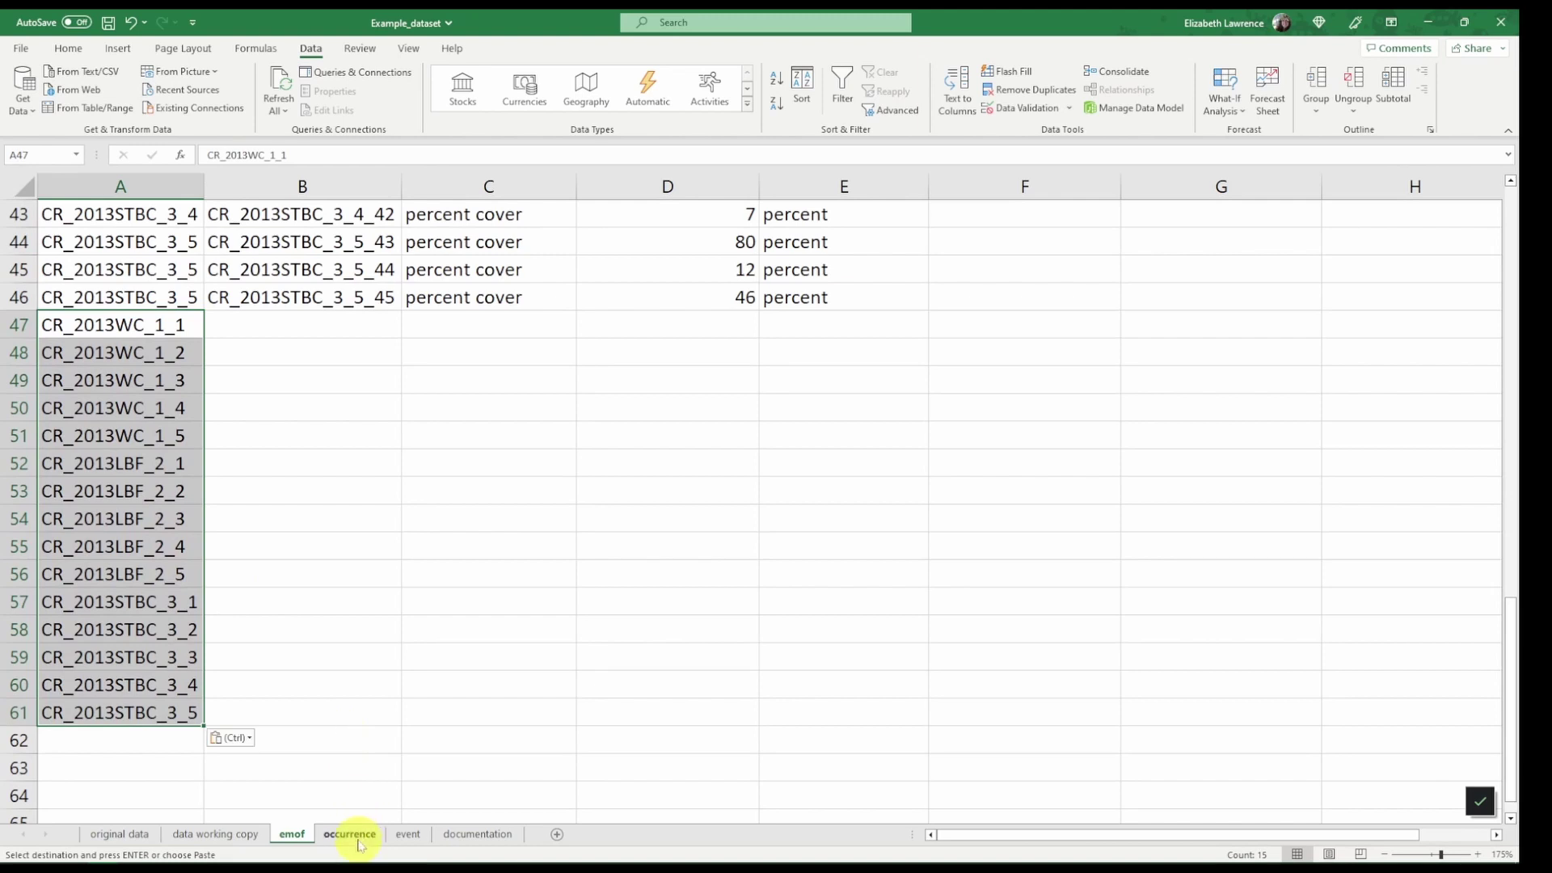
# - Copy the temperature values in Q9:Q23 of the event sheet into the emof measurementValue column, starting at D47
pyautogui.click(409, 833)
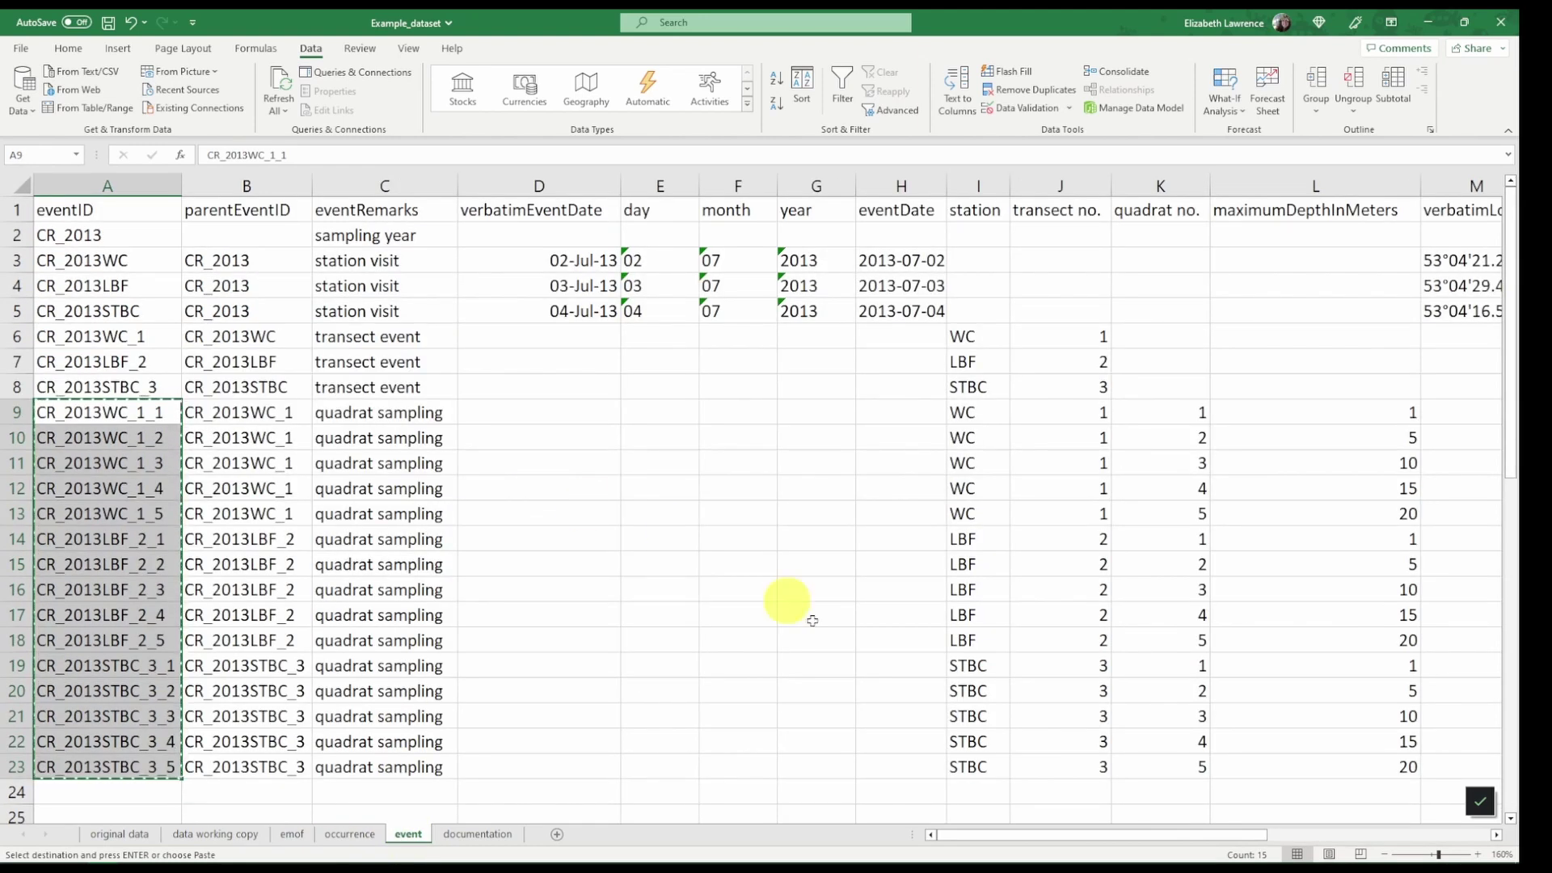
pyautogui.moveTo(984, 839); pyautogui.dragTo(1212, 768)
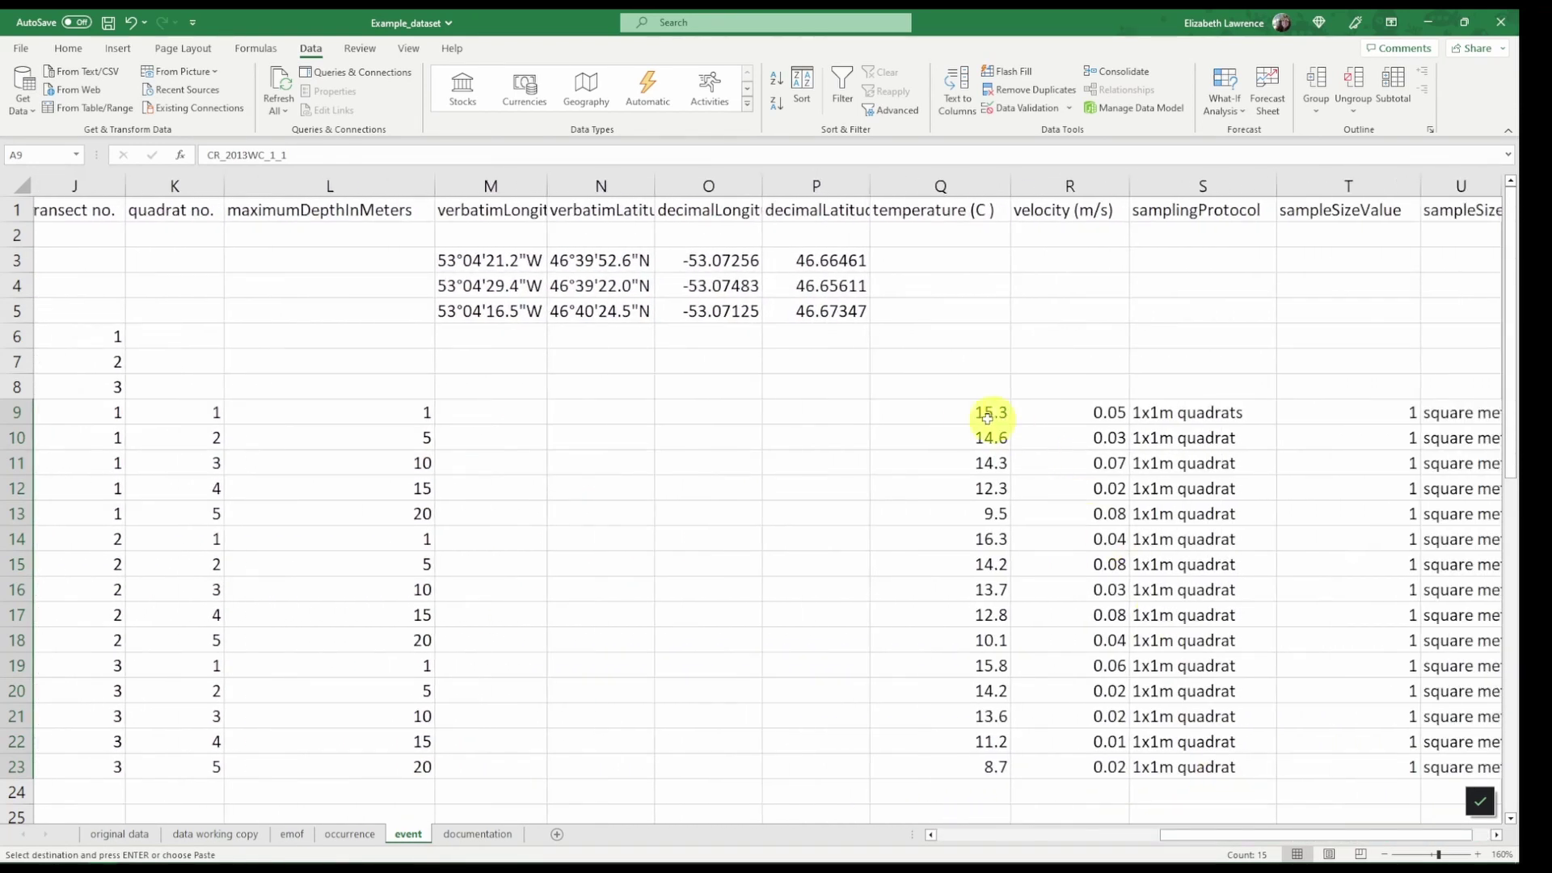
pyautogui.moveTo(966, 412); pyautogui.dragTo(950, 767)
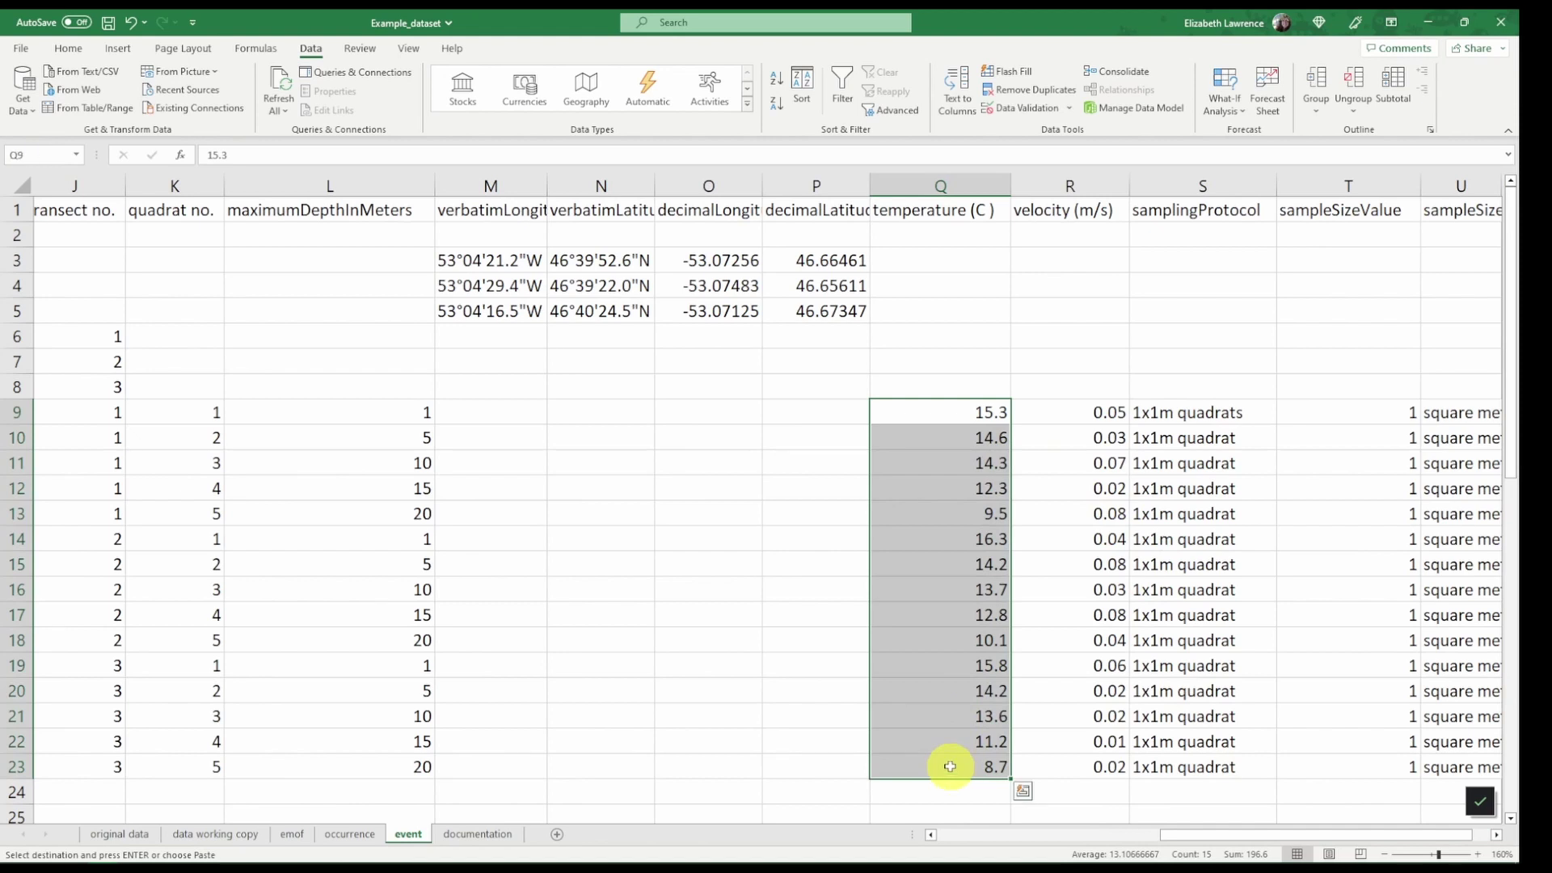
pyautogui.hotkey('ctrl', 'c')
pyautogui.click(292, 834)
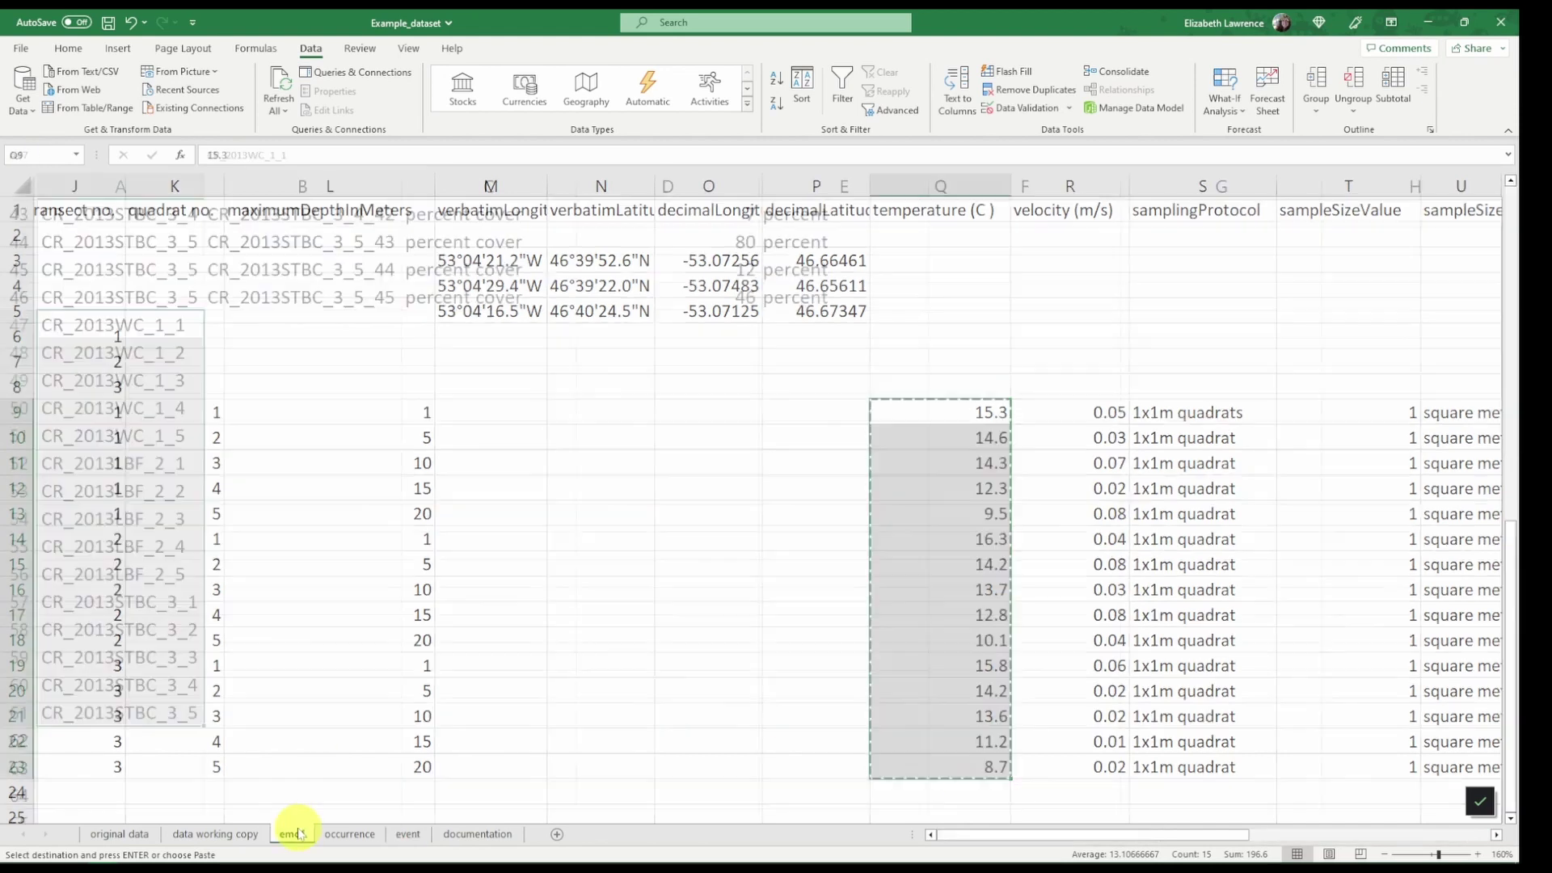
pyautogui.click(705, 320)
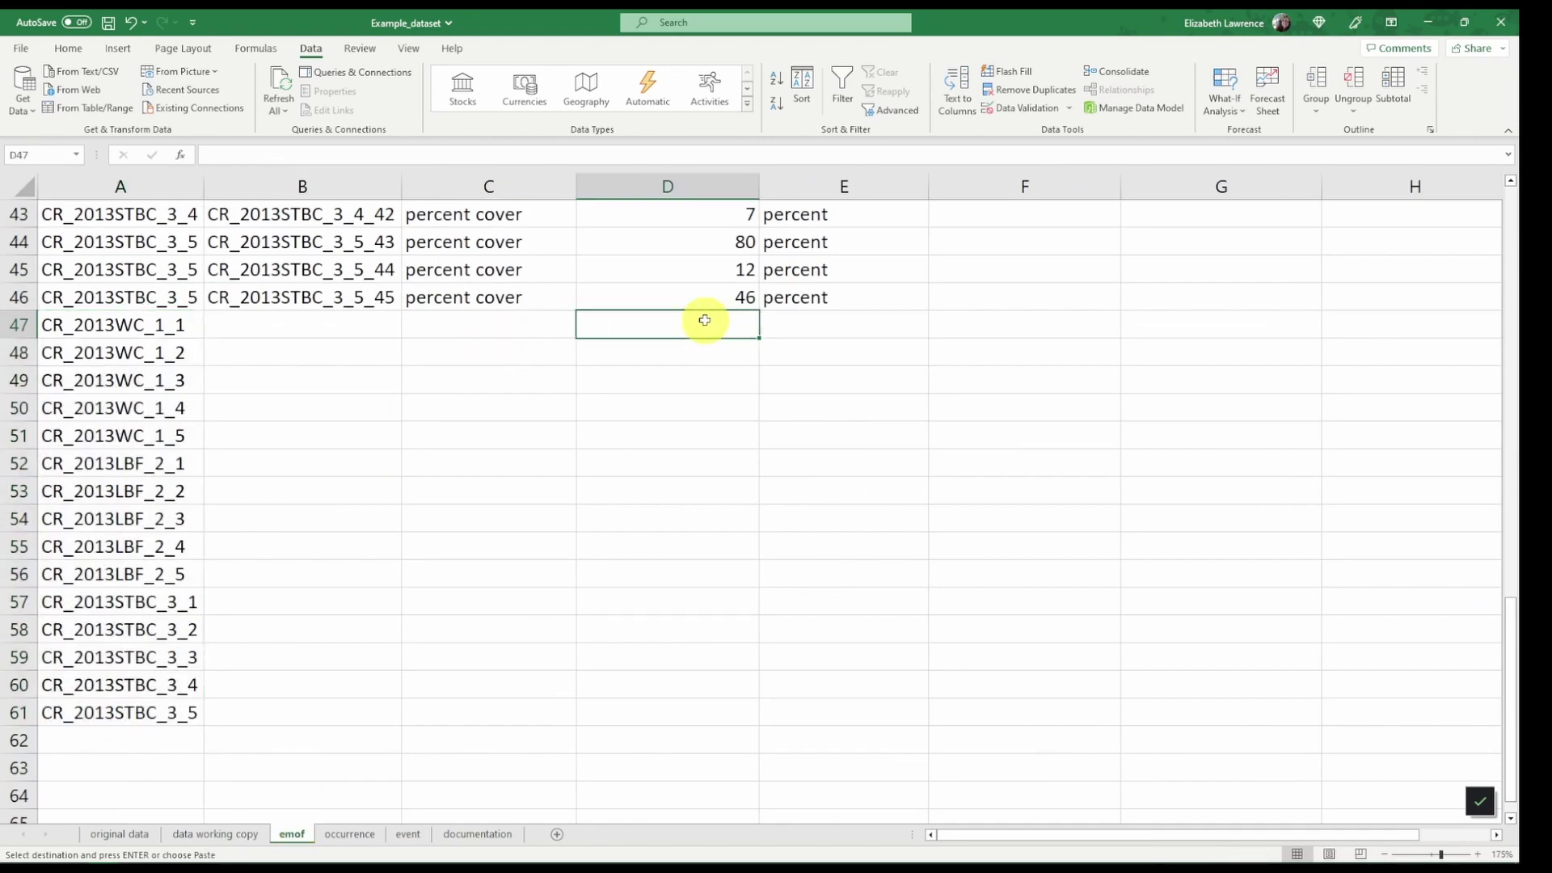
pyautogui.hotkey('ctrl', 'v')
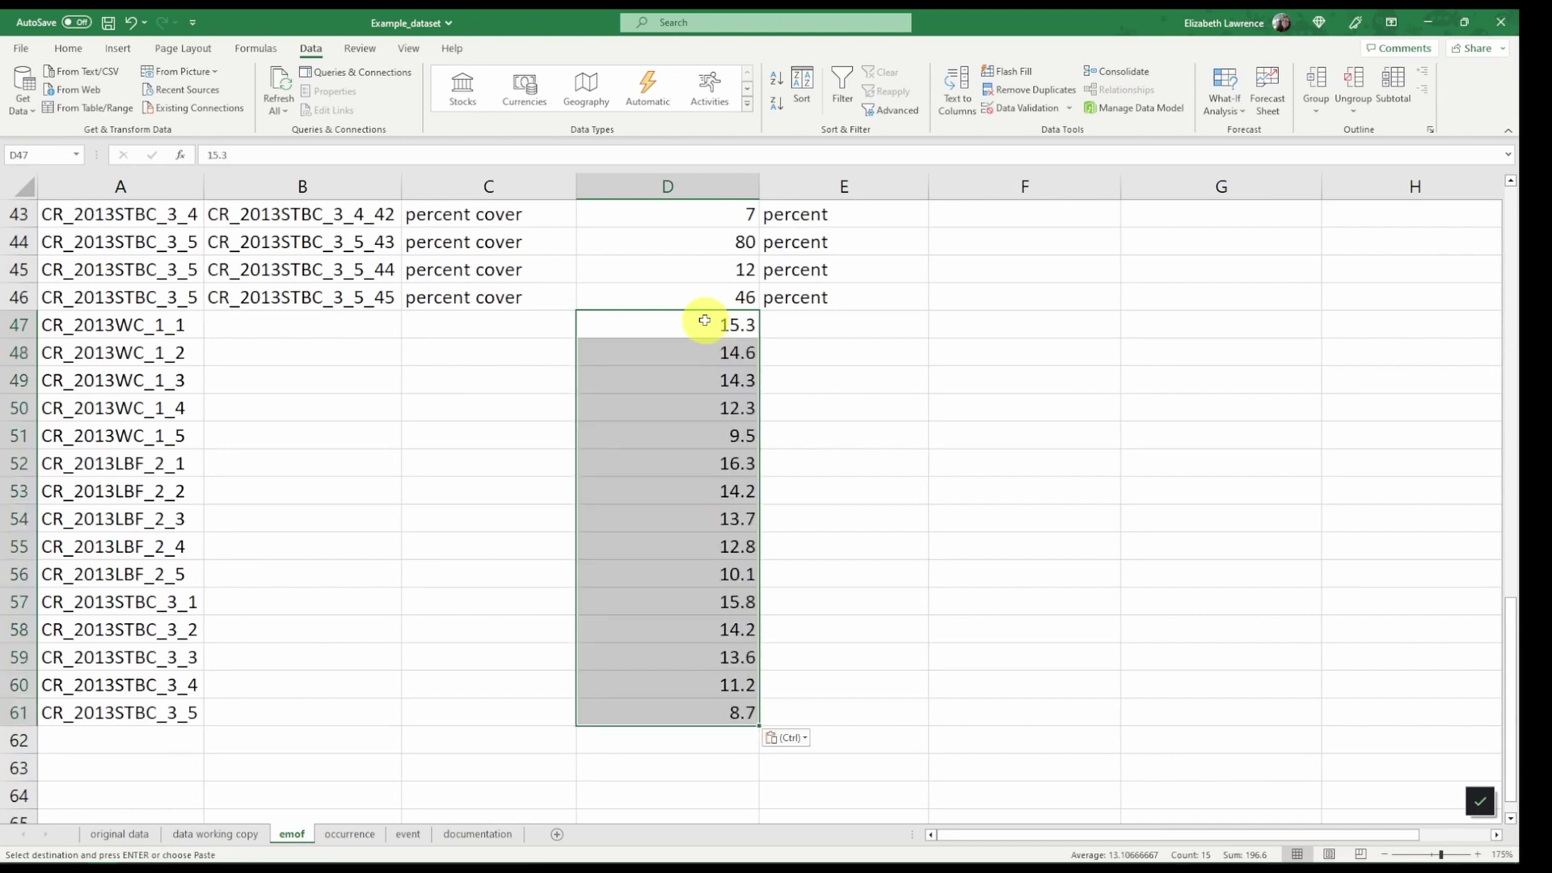
# - Enter temperature as the measurementType in C47 and celsius as the measurementUnit in E47 of the emof sheet
pyautogui.click(497, 319)
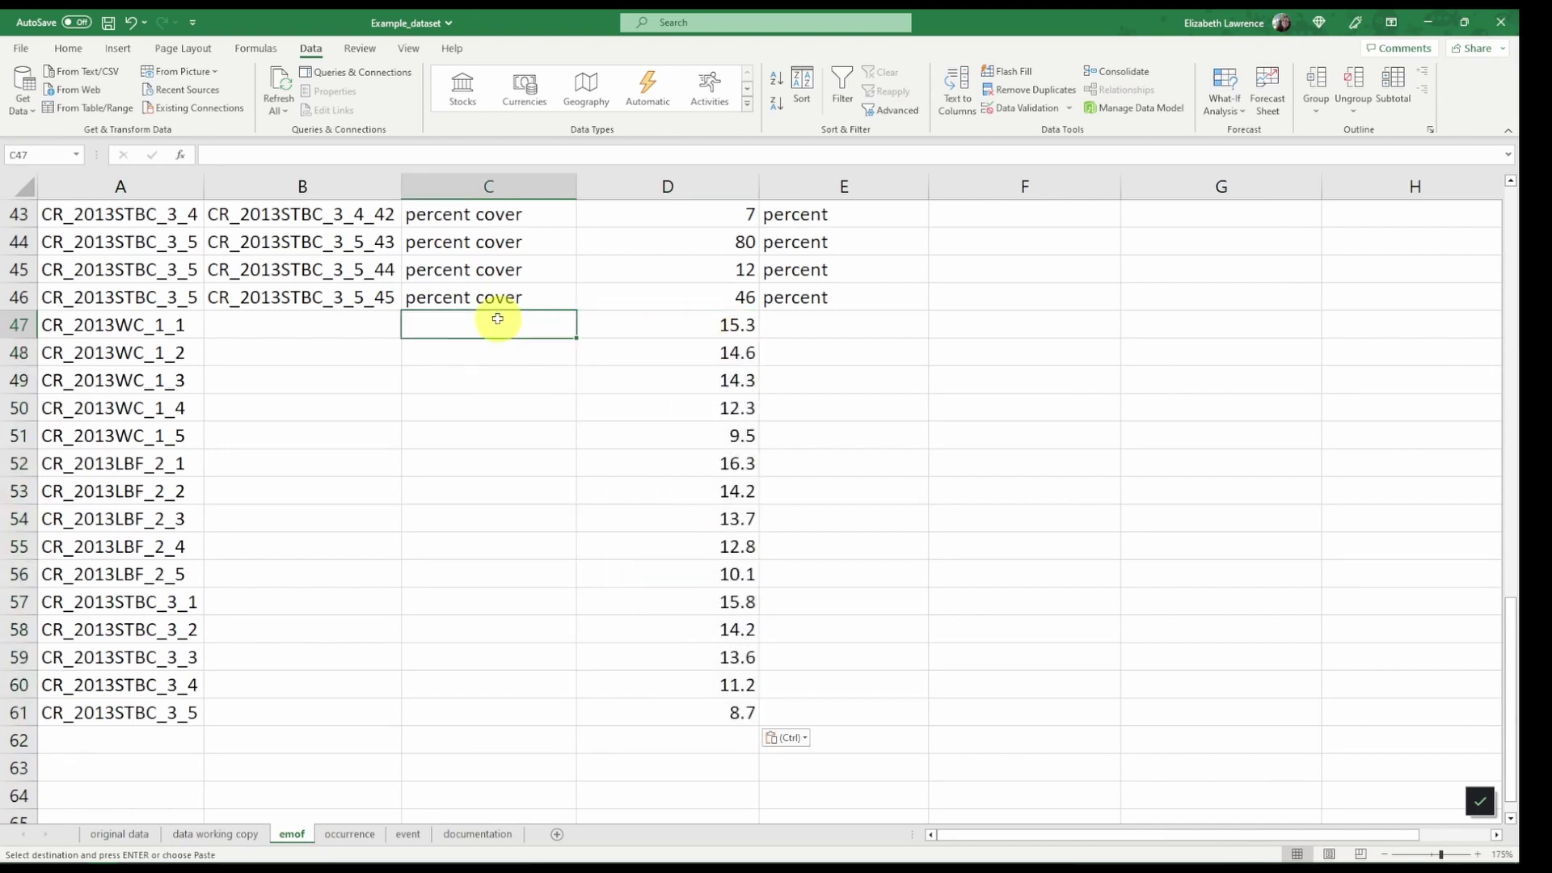
pyautogui.write('tem')
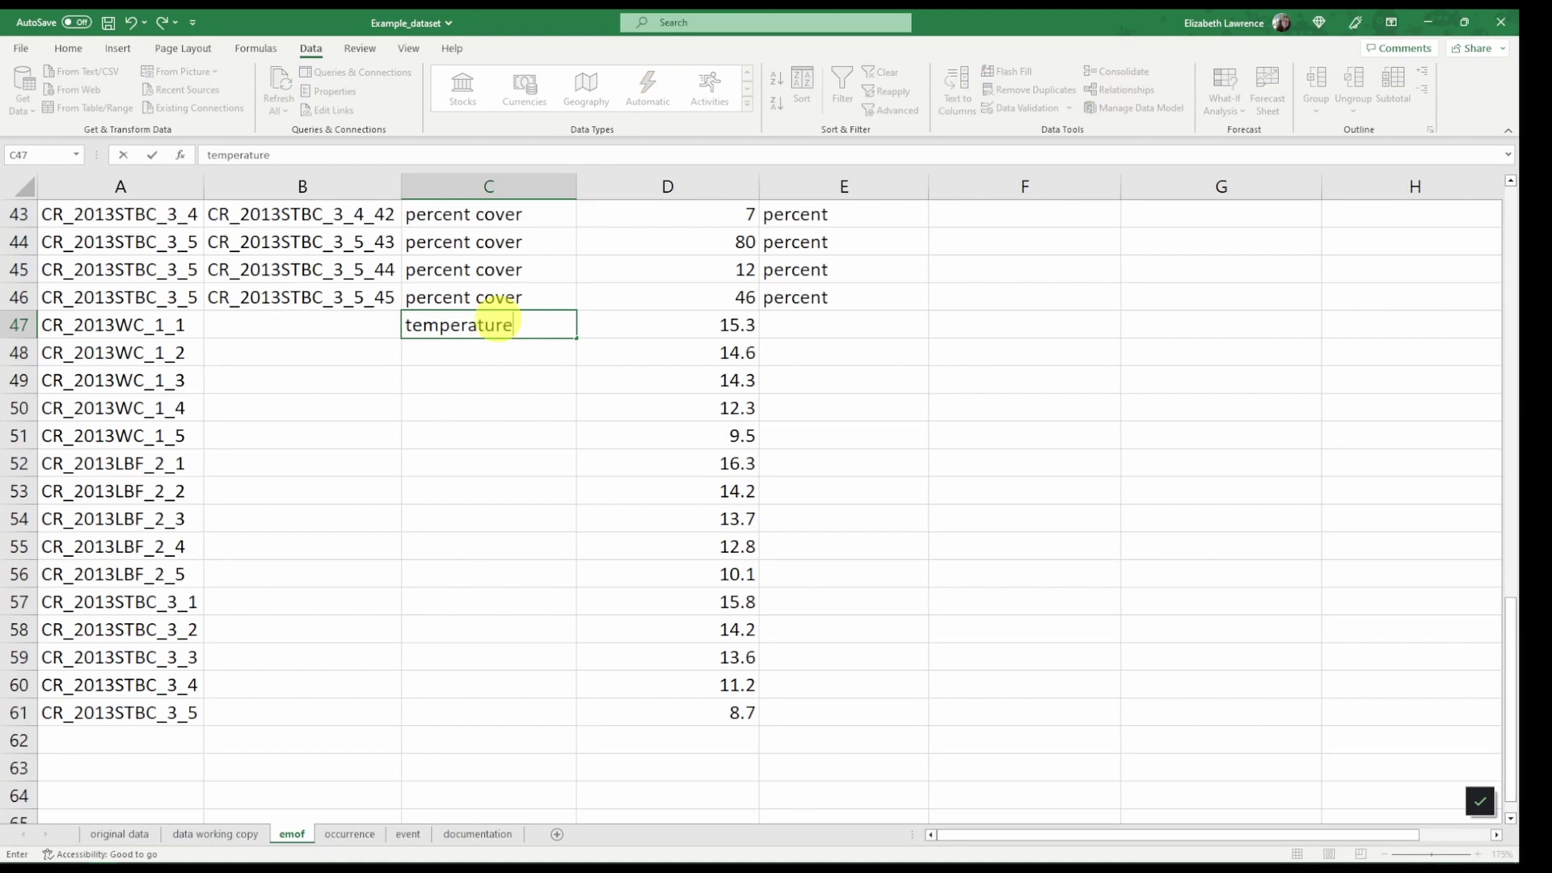
pyautogui.write('perature')
pyautogui.click(833, 328)
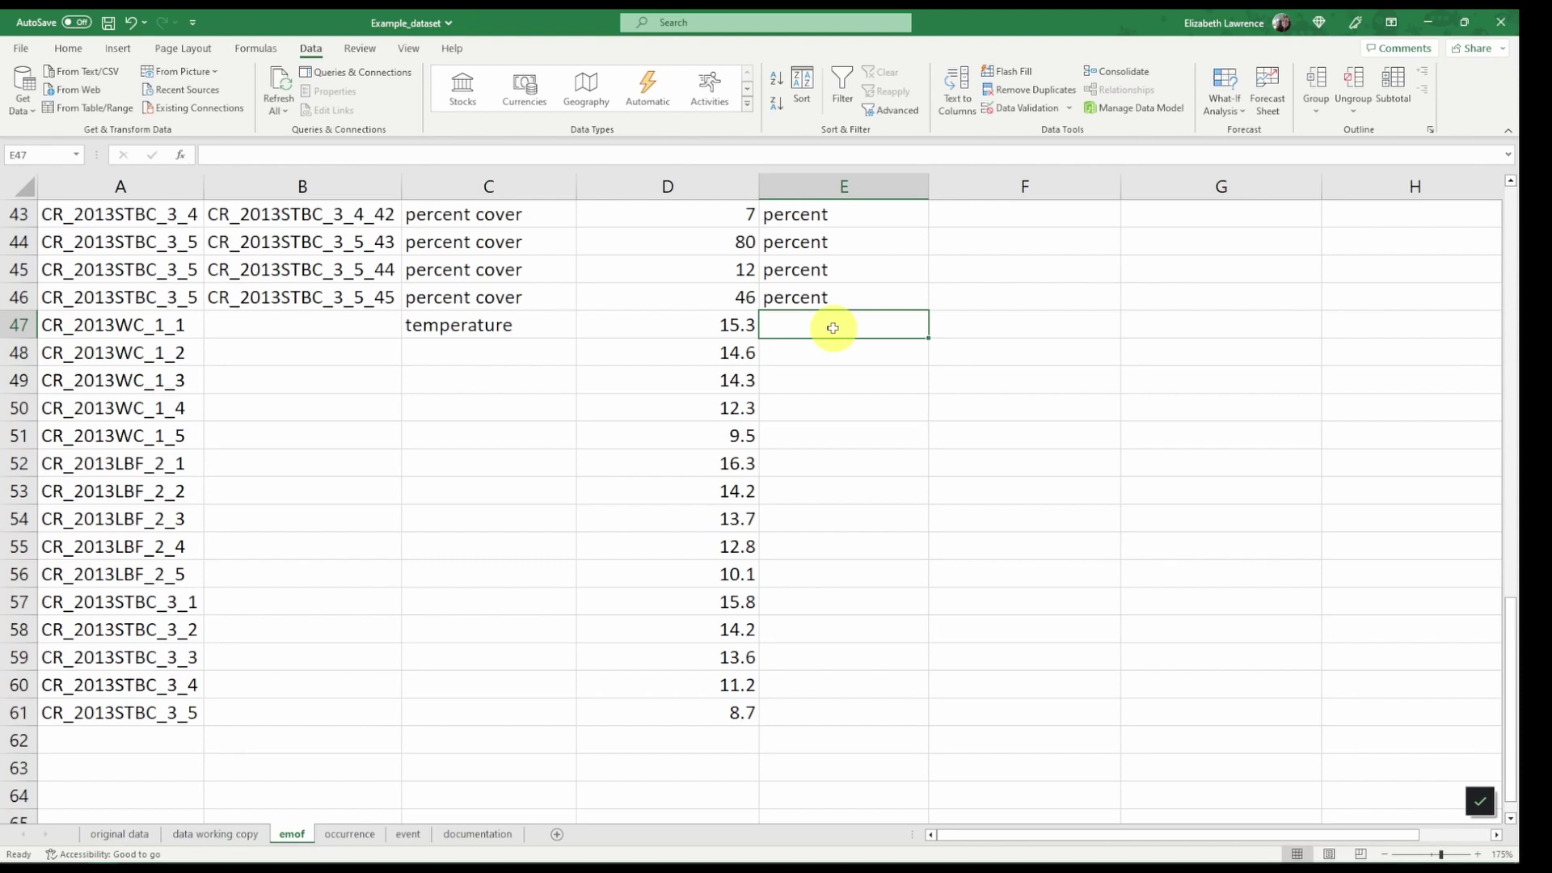
pyautogui.write('celsius')
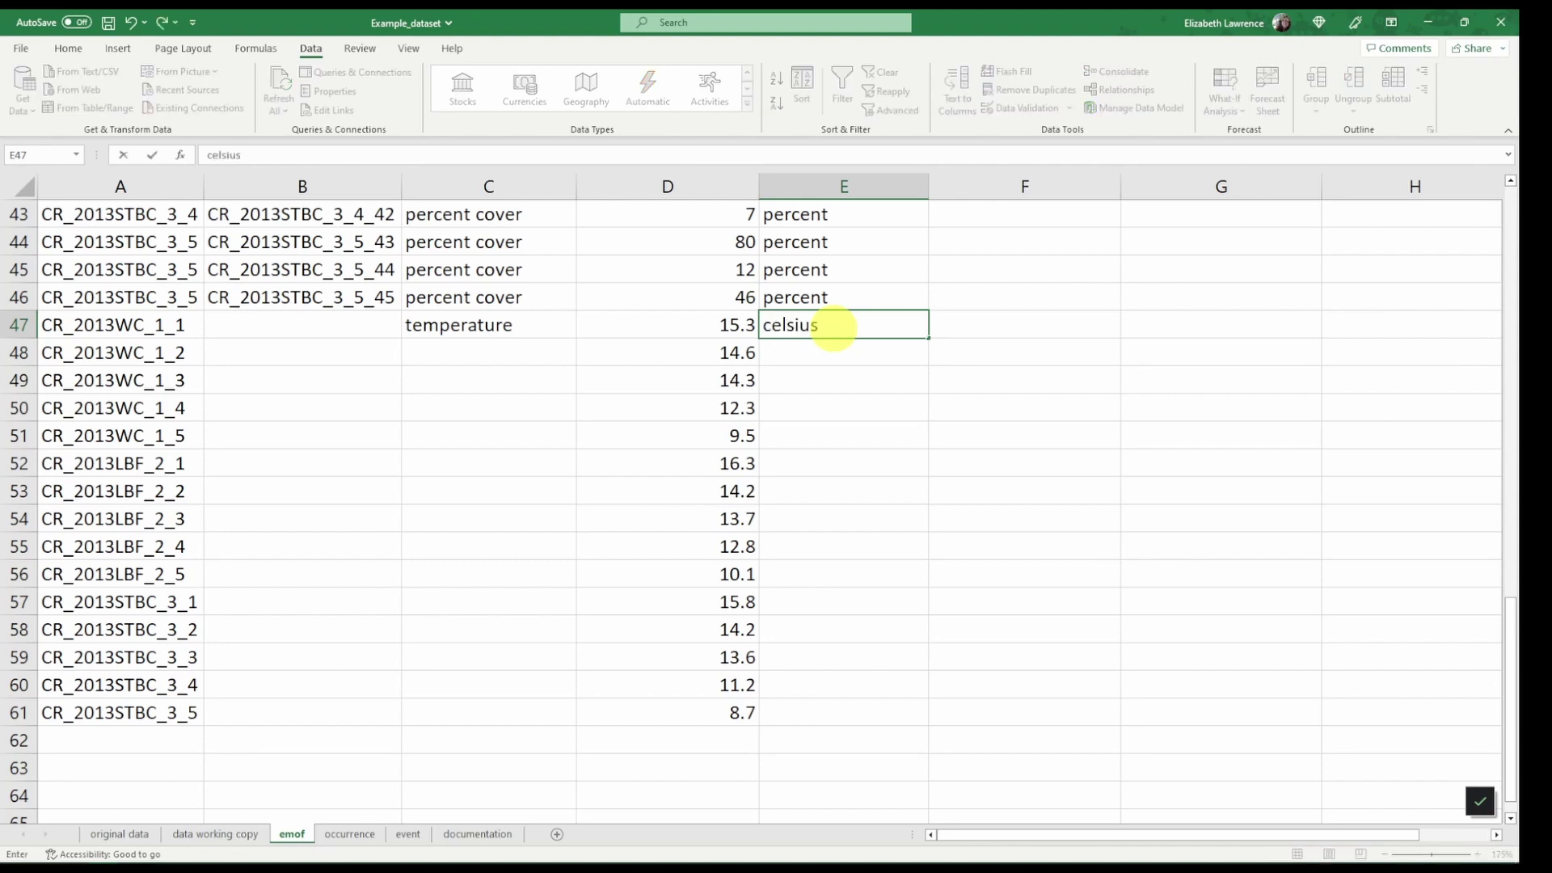
pyautogui.press('Return')
# - Fill celsius from E47 and temperature from C47 down their columns through row 61
pyautogui.click(833, 328)
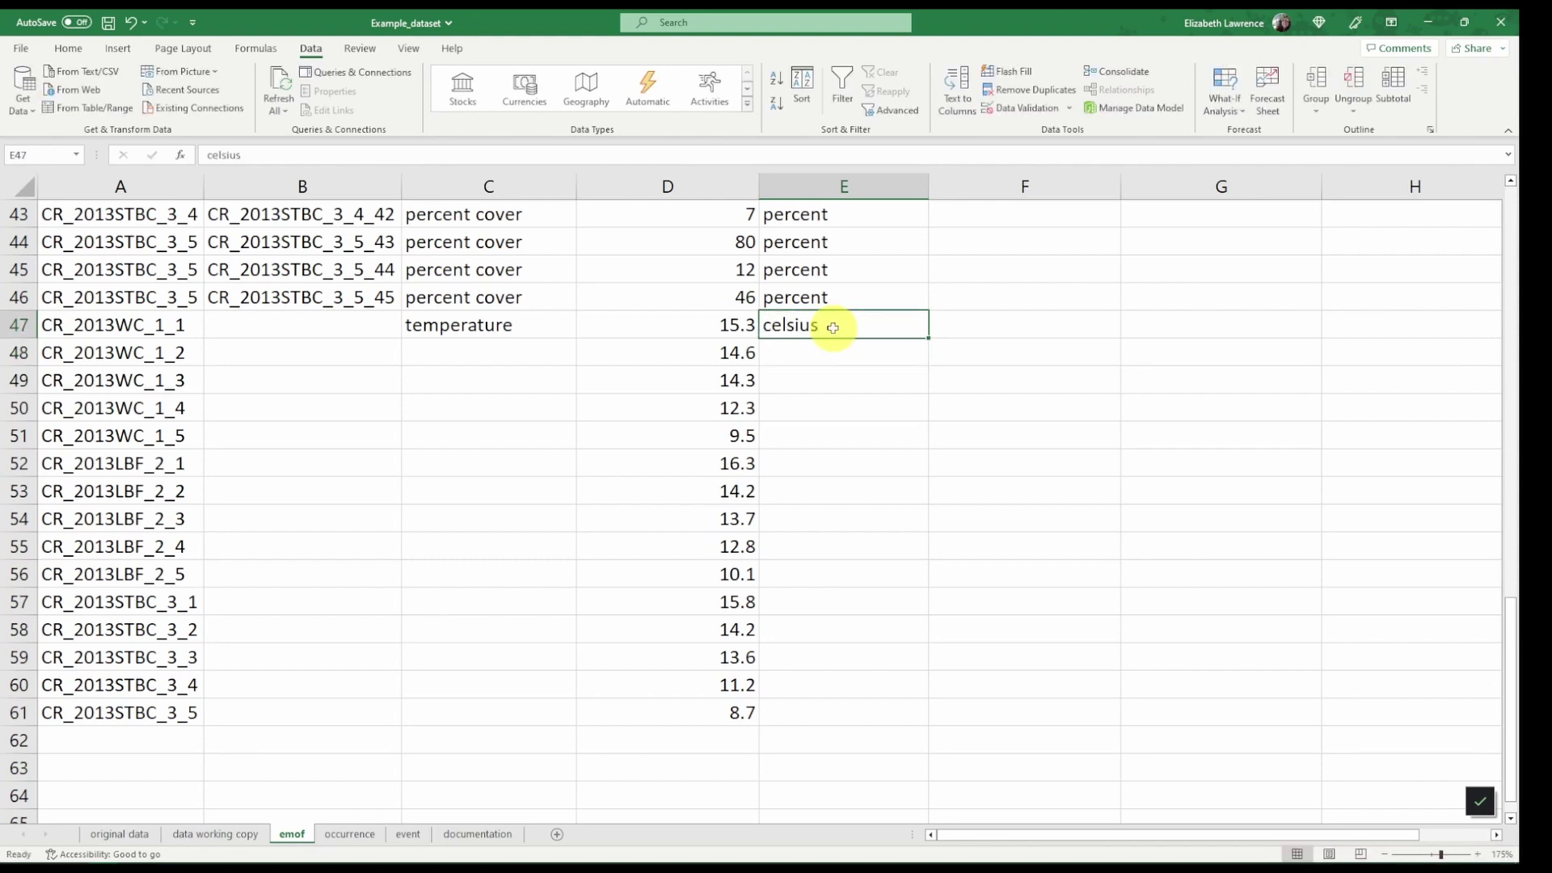
pyautogui.doubleClick(928, 338)
pyautogui.click(574, 333)
pyautogui.doubleClick(577, 335)
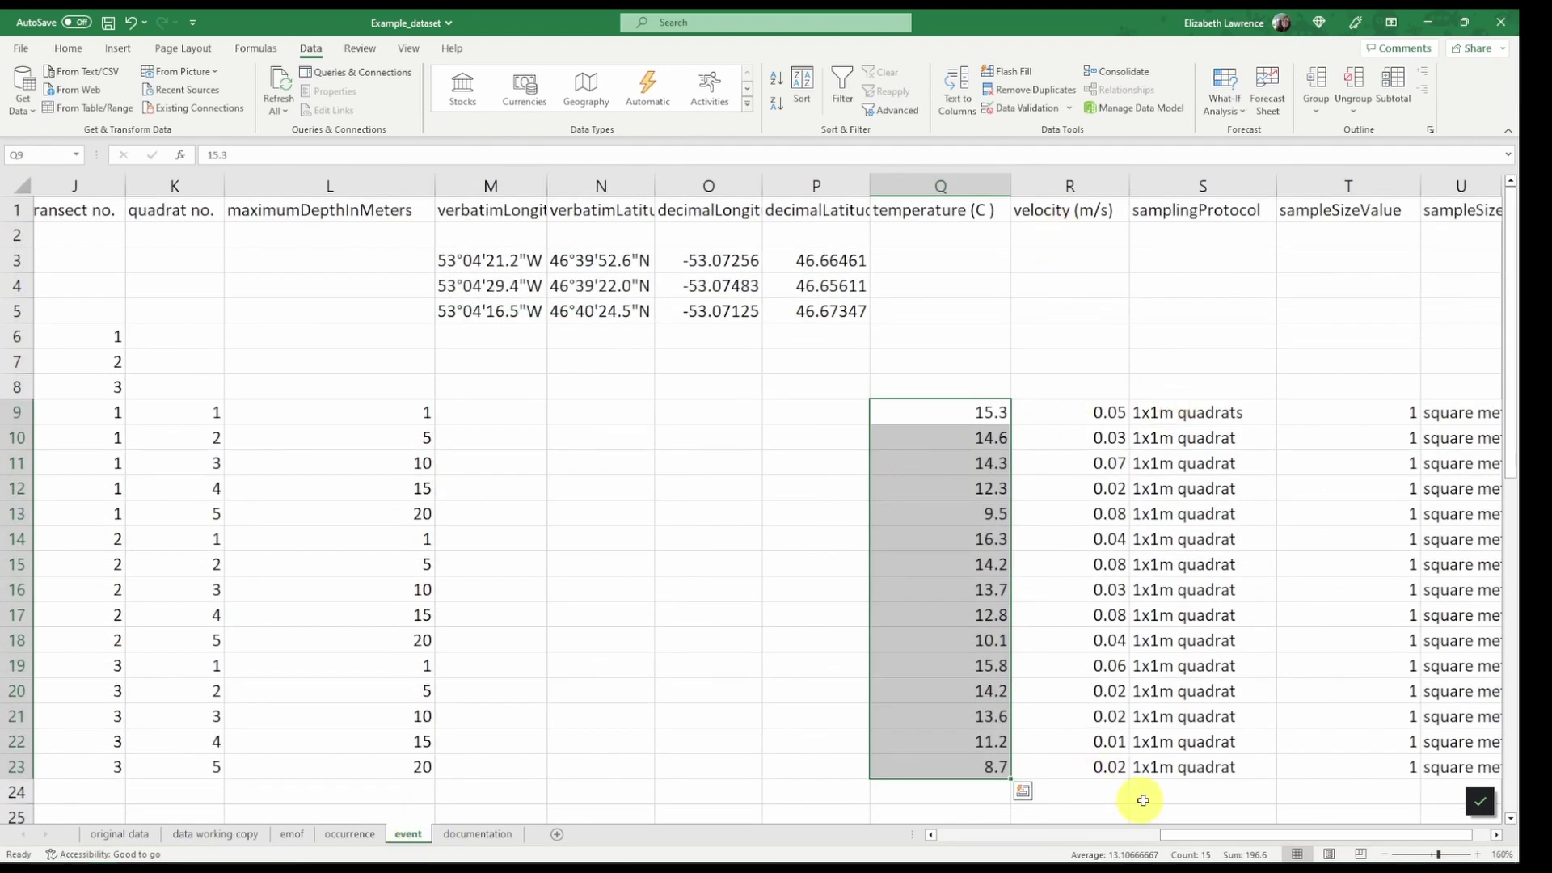
# - Copy the quadrat sampling eventIDs in A9:A23 of the event sheet below the temperature records in emof, starting at A62
pyautogui.moveTo(1178, 835); pyautogui.dragTo(909, 833)
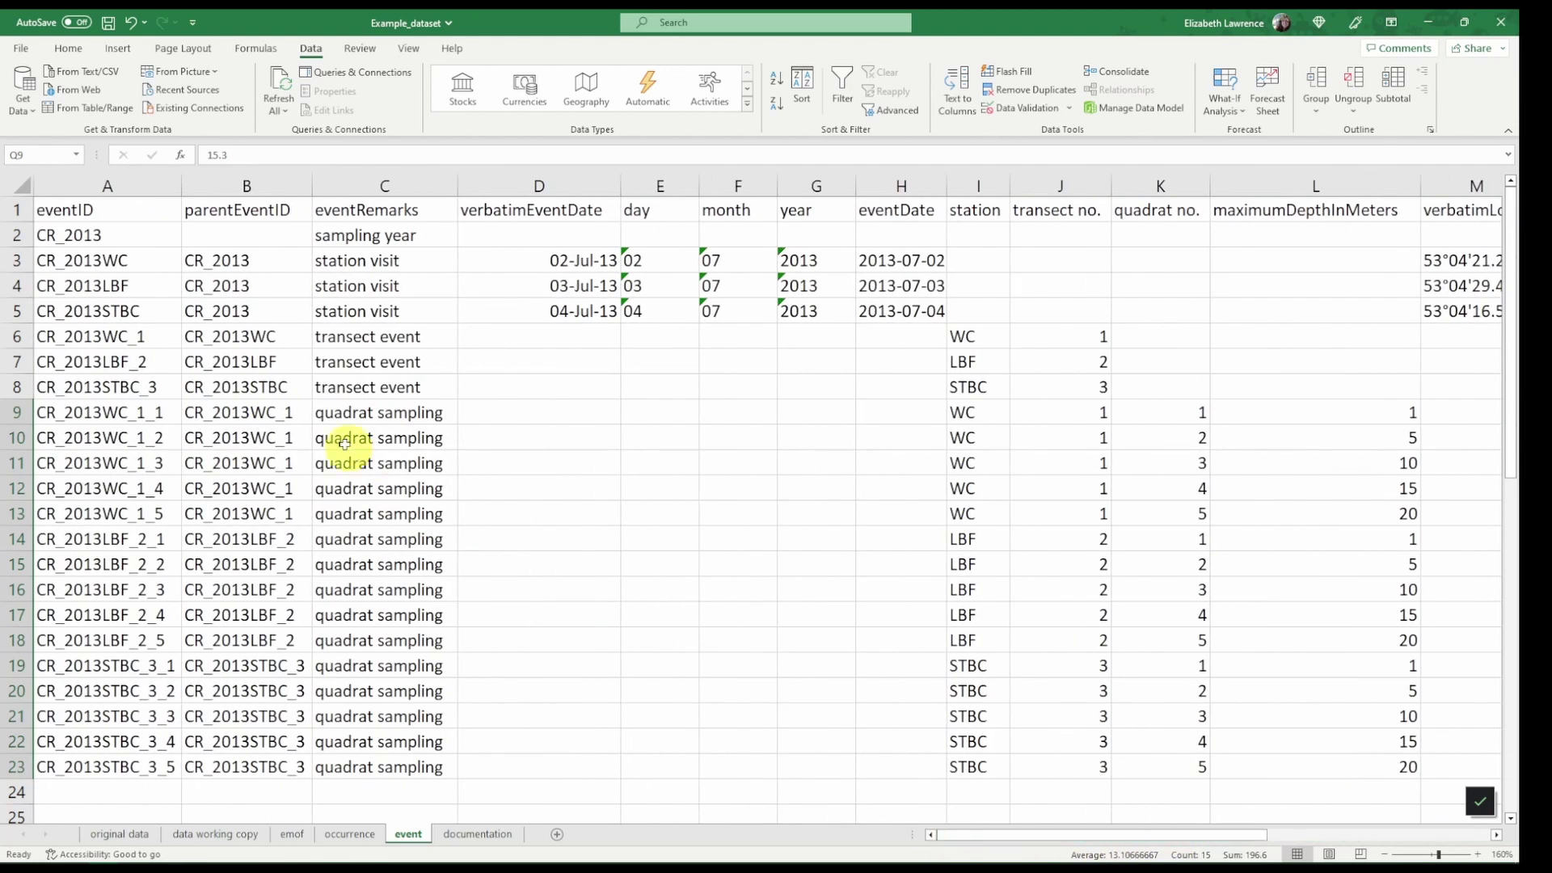
pyautogui.moveTo(121, 413); pyautogui.dragTo(129, 764)
pyautogui.hotkey('ctrl', 'c')
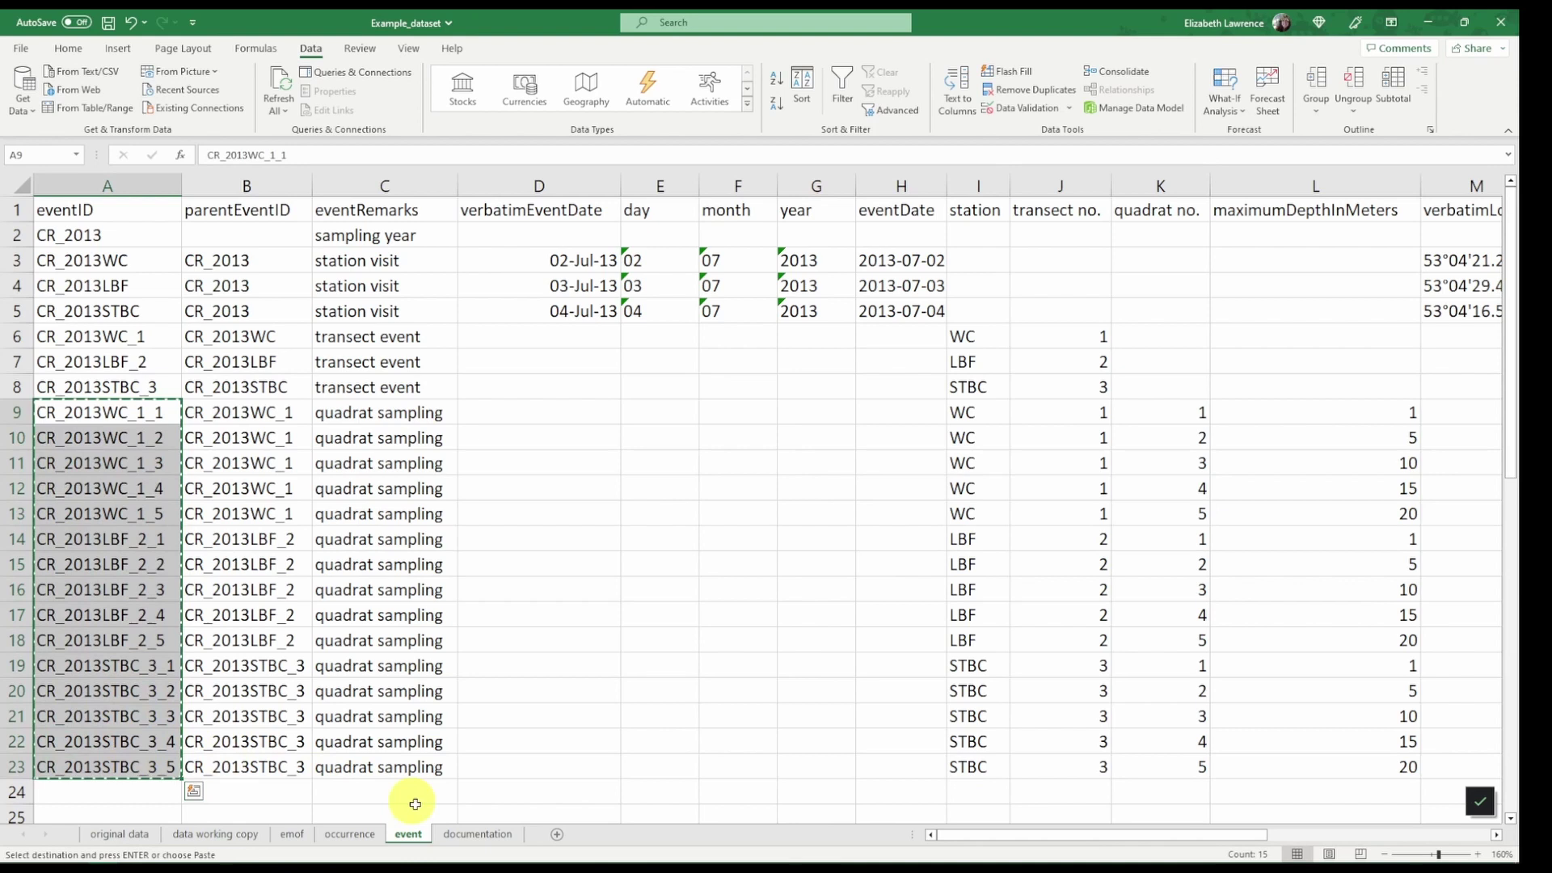
pyautogui.click(293, 834)
pyautogui.click(180, 737)
pyautogui.scroll(1, 213, 474)
pyautogui.scroll(-1, 212, 474)
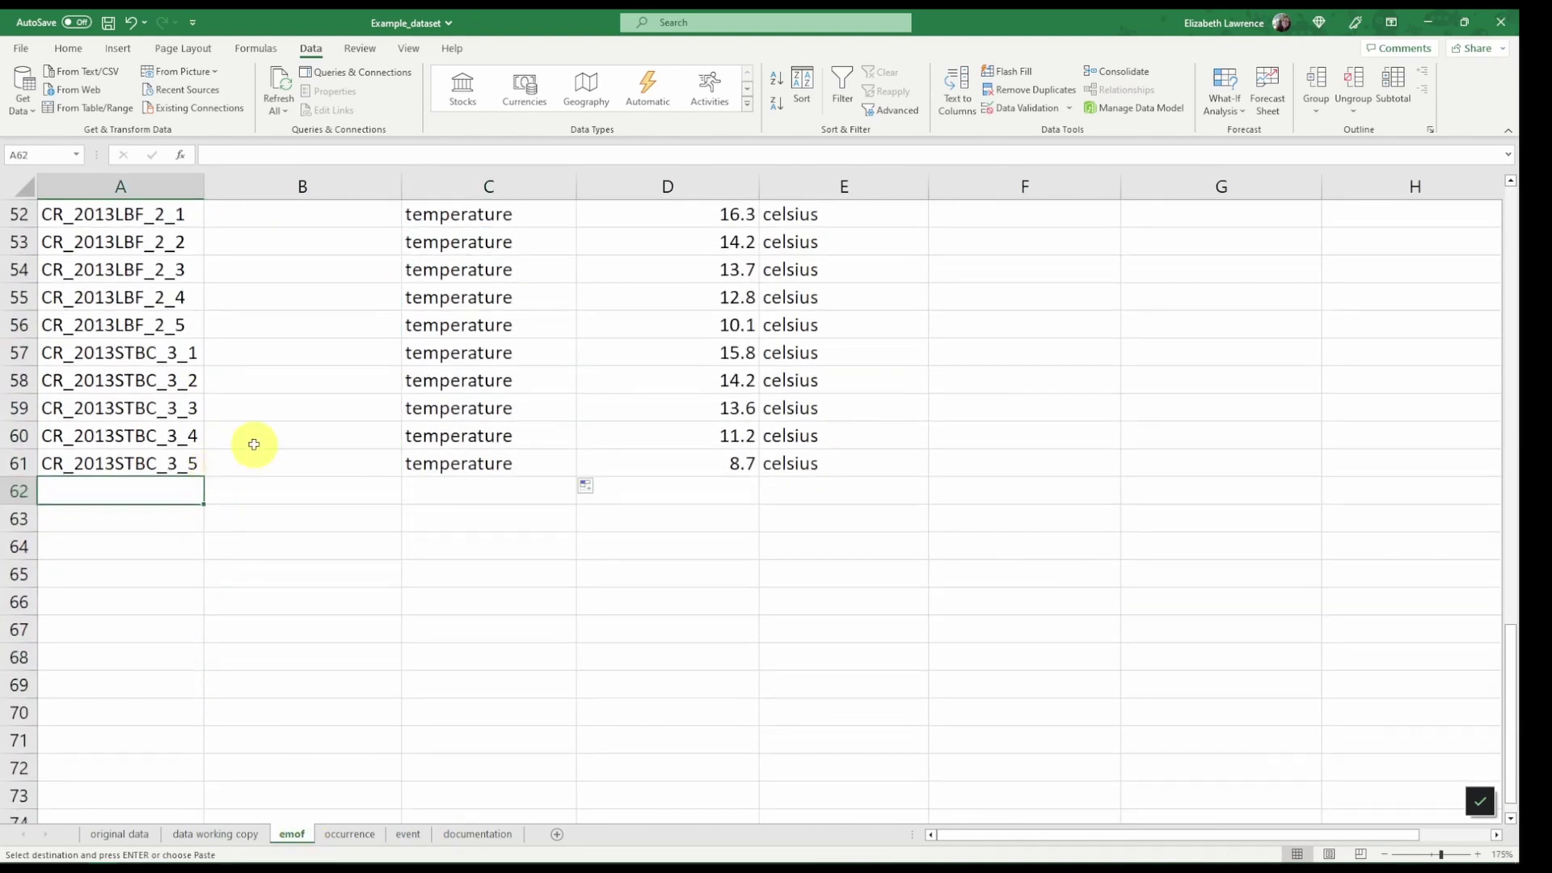
pyautogui.hotkey('ctrl', 'v')
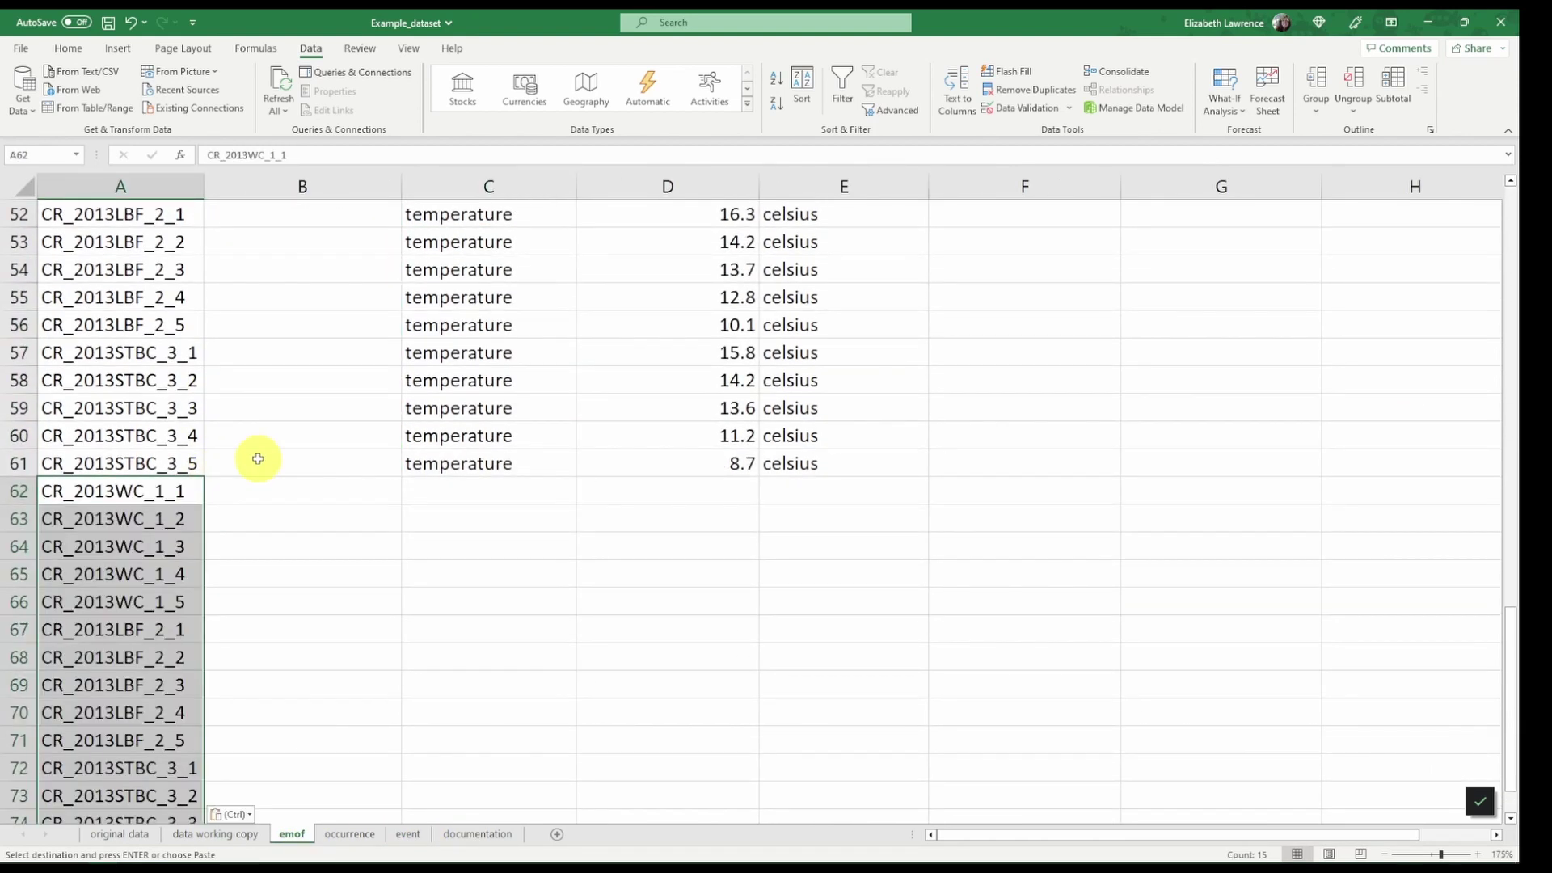
# - Copy the velocity values in R9:R23 of the event sheet into the emof measurementValue column, starting at D62
pyautogui.click(408, 834)
pyautogui.moveTo(1102, 836); pyautogui.dragTo(1220, 833)
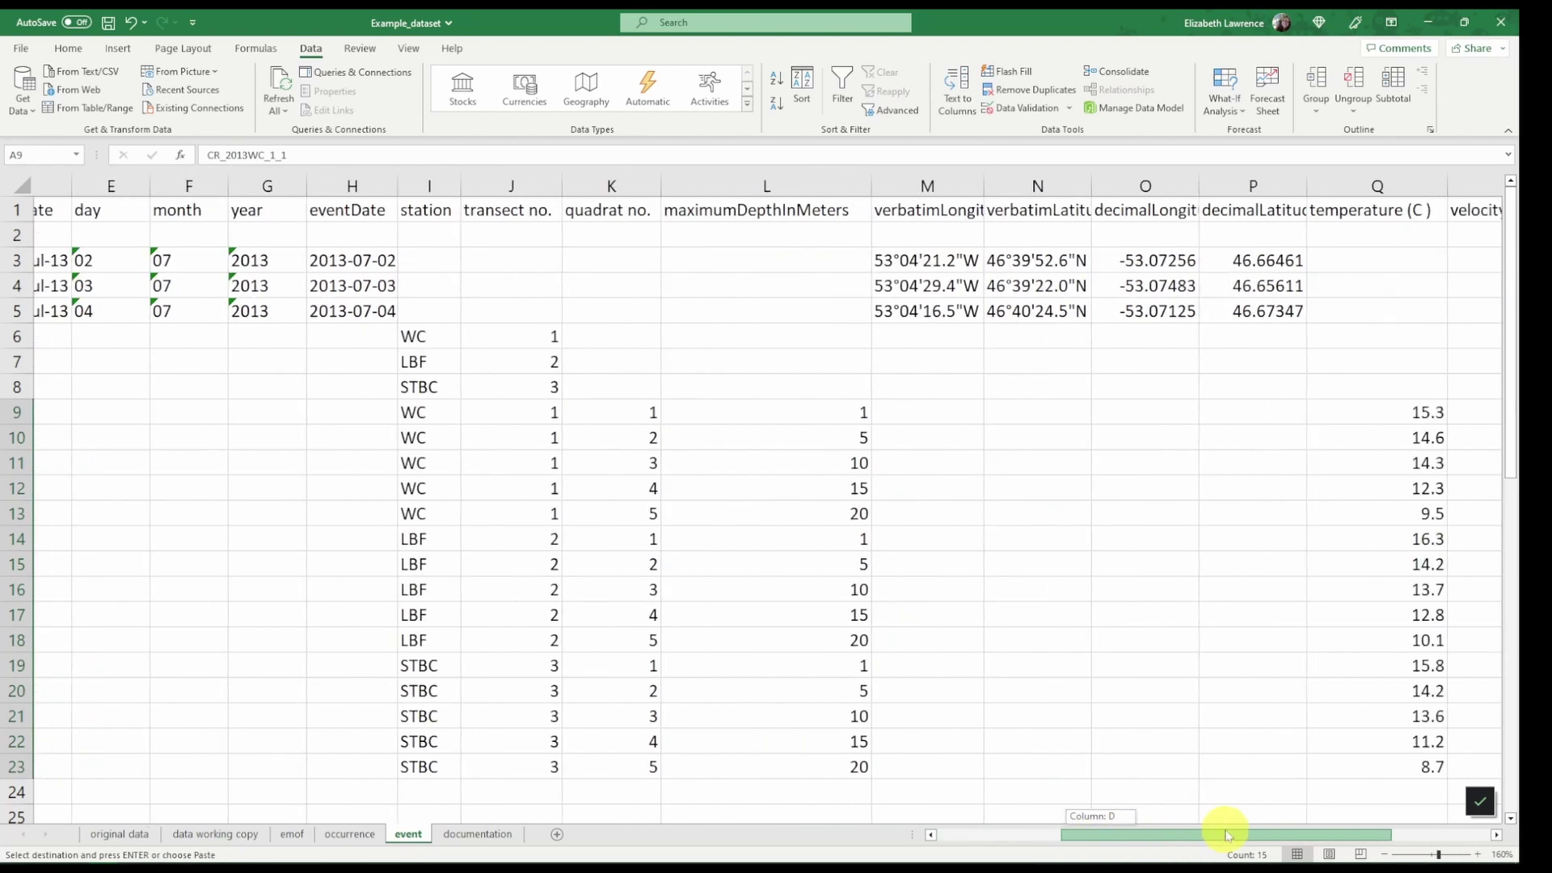
pyautogui.moveTo(1326, 849); pyautogui.dragTo(1447, 835)
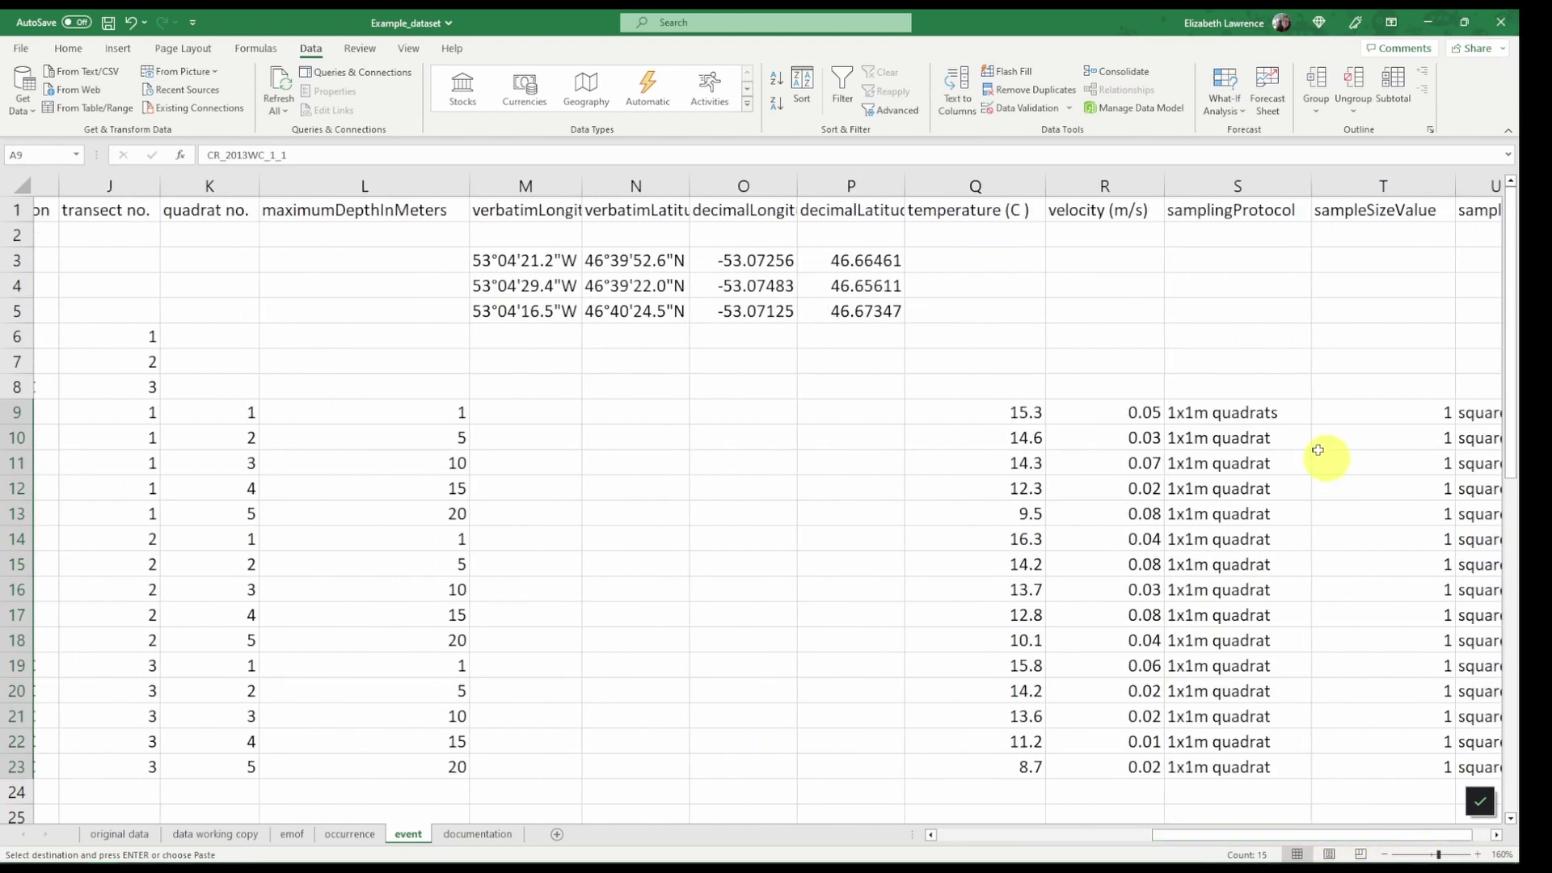
pyautogui.moveTo(1133, 414); pyautogui.dragTo(1093, 761)
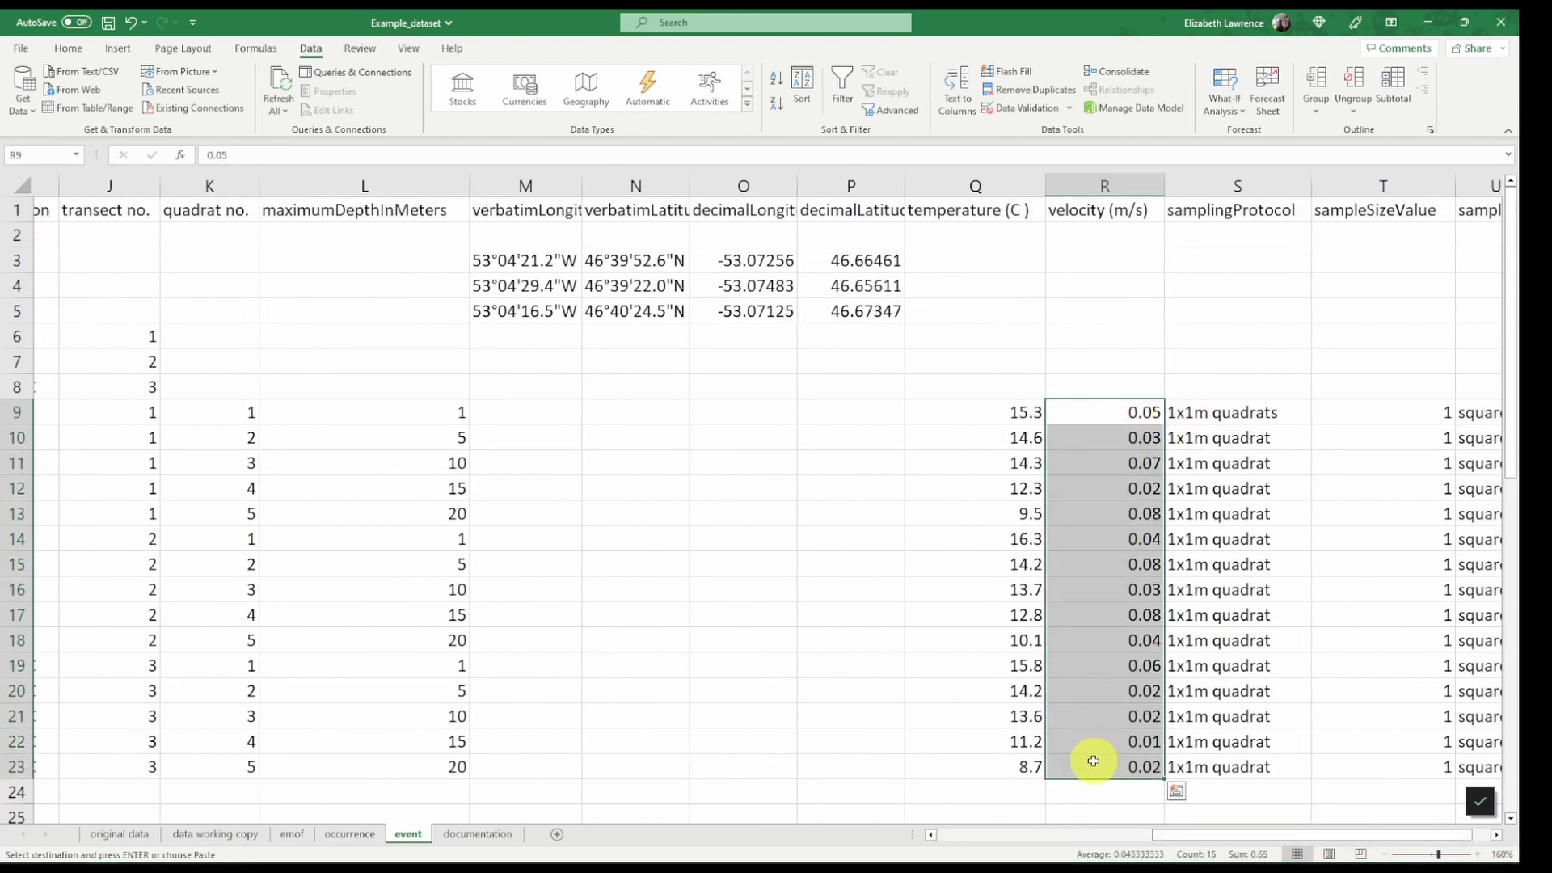
pyautogui.hotkey('ctrl', 'c')
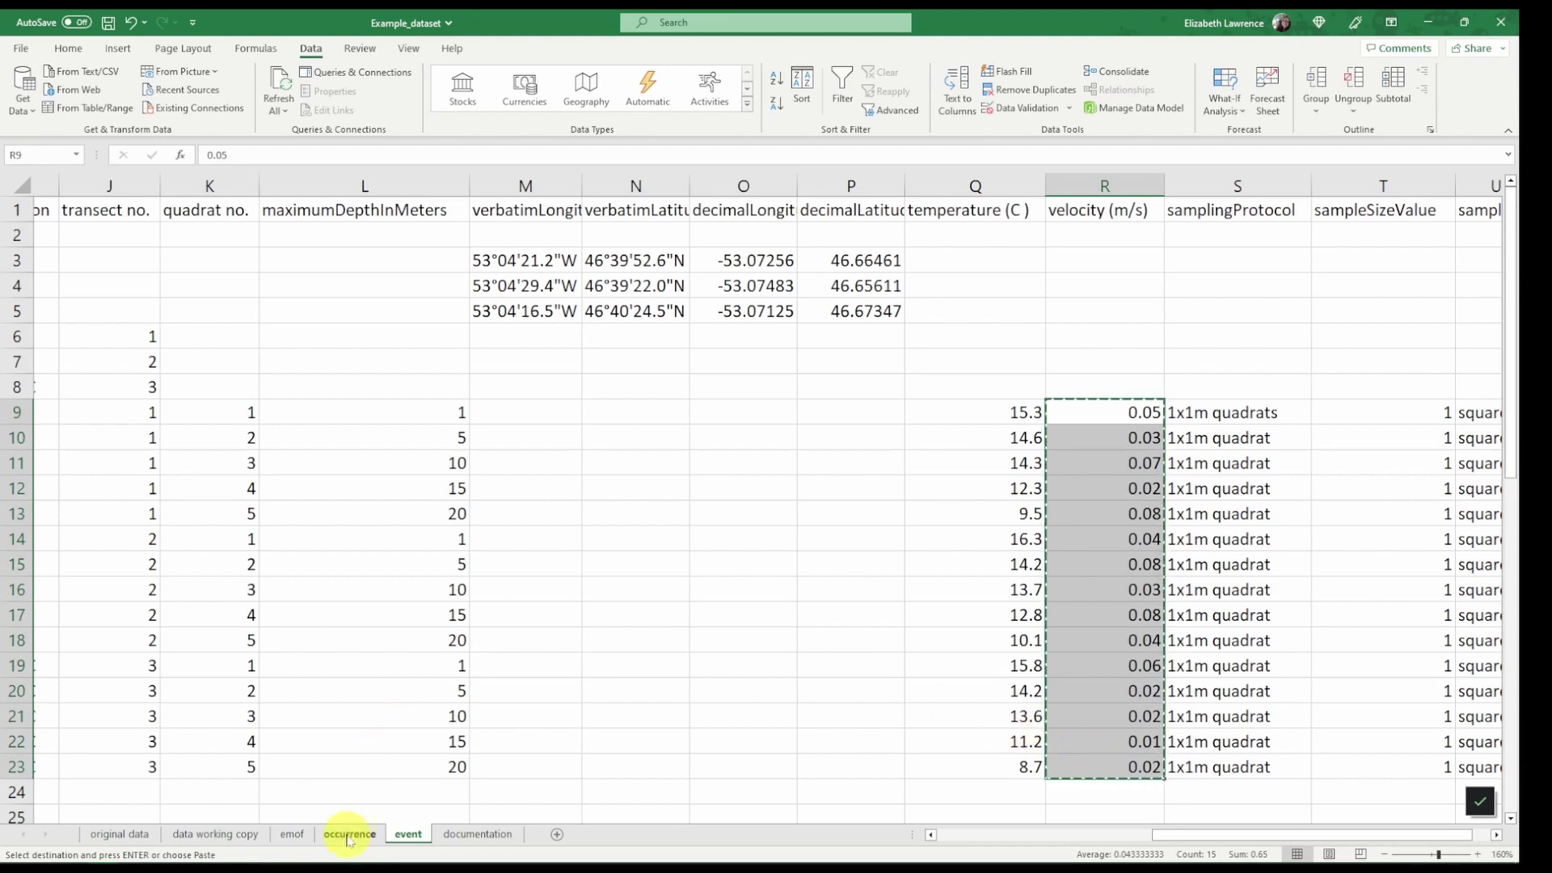
pyautogui.click(294, 836)
pyautogui.click(685, 490)
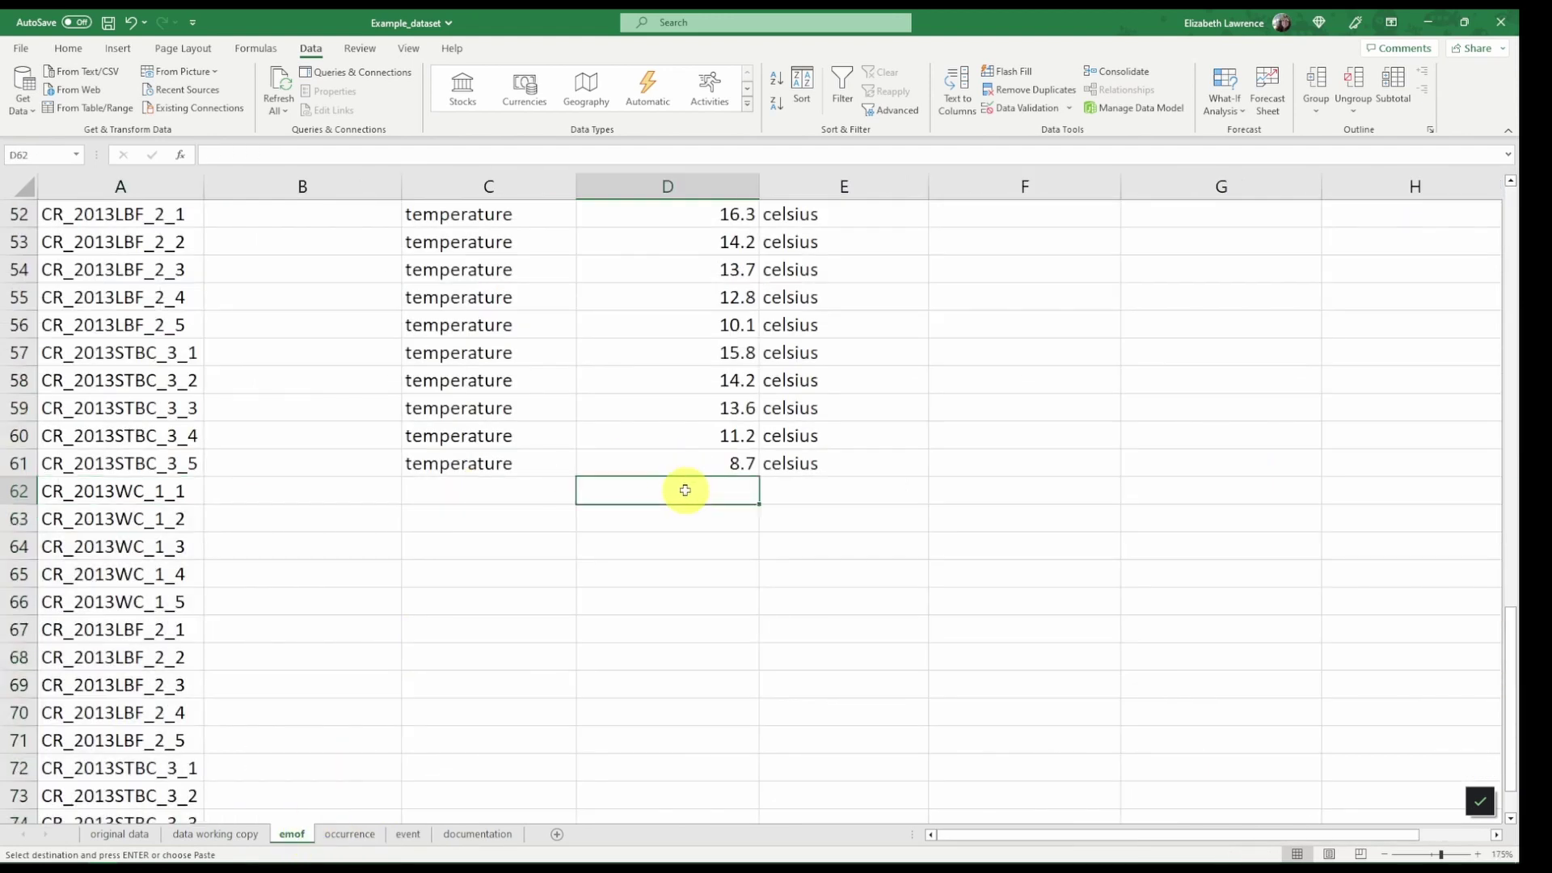
pyautogui.hotkey('ctrl', 'v')
# - Enter velocity as the measurementType in C62 and fill it down through row 76
pyautogui.scroll(-2, 646, 436)
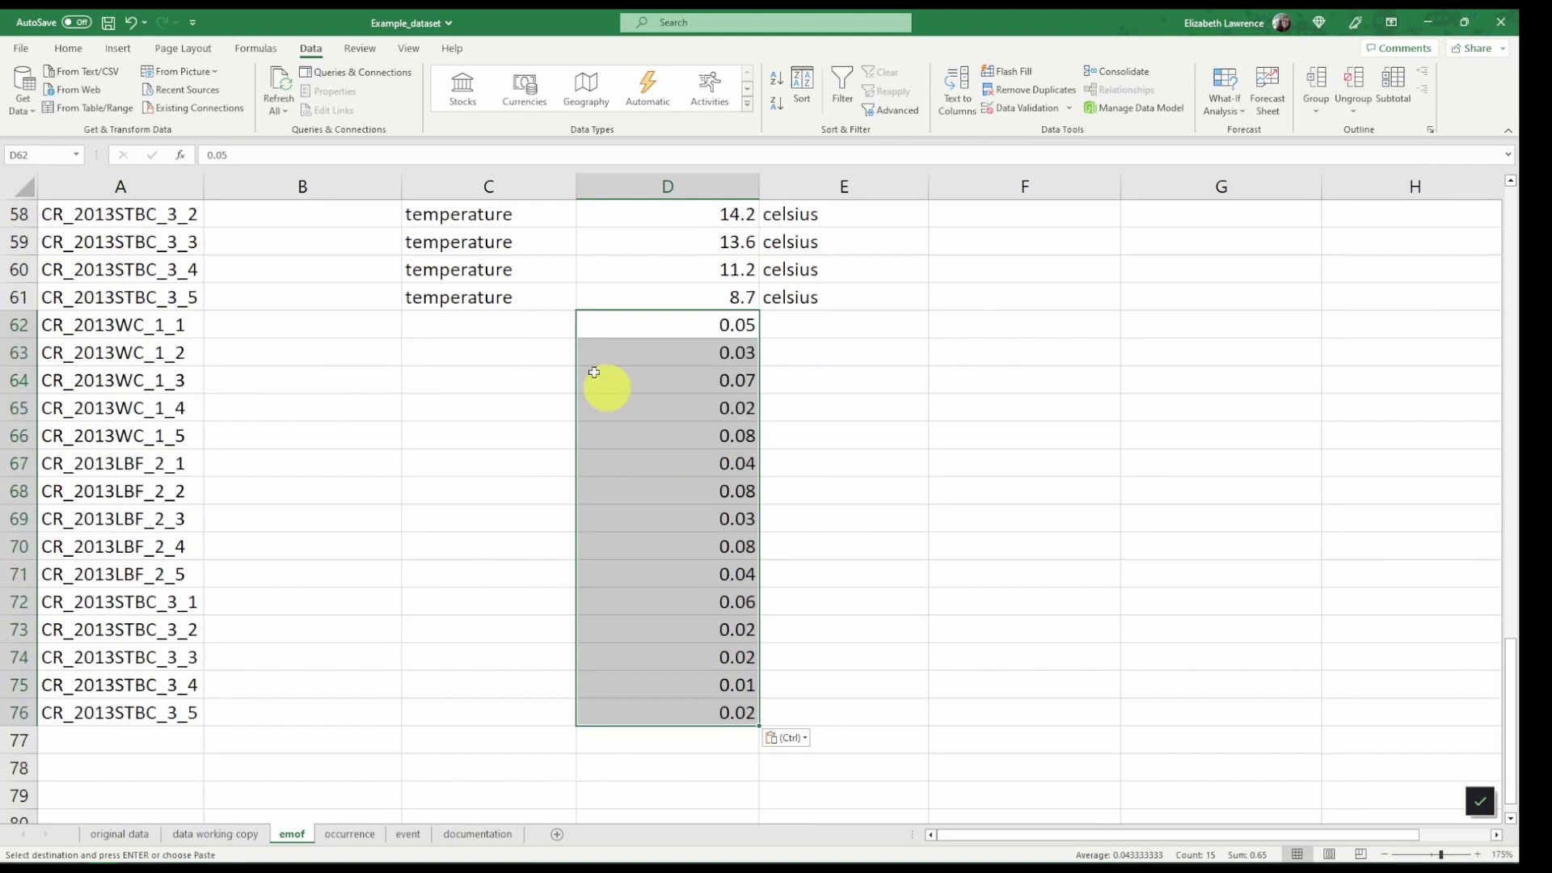
pyautogui.click(492, 323)
pyautogui.write('velo')
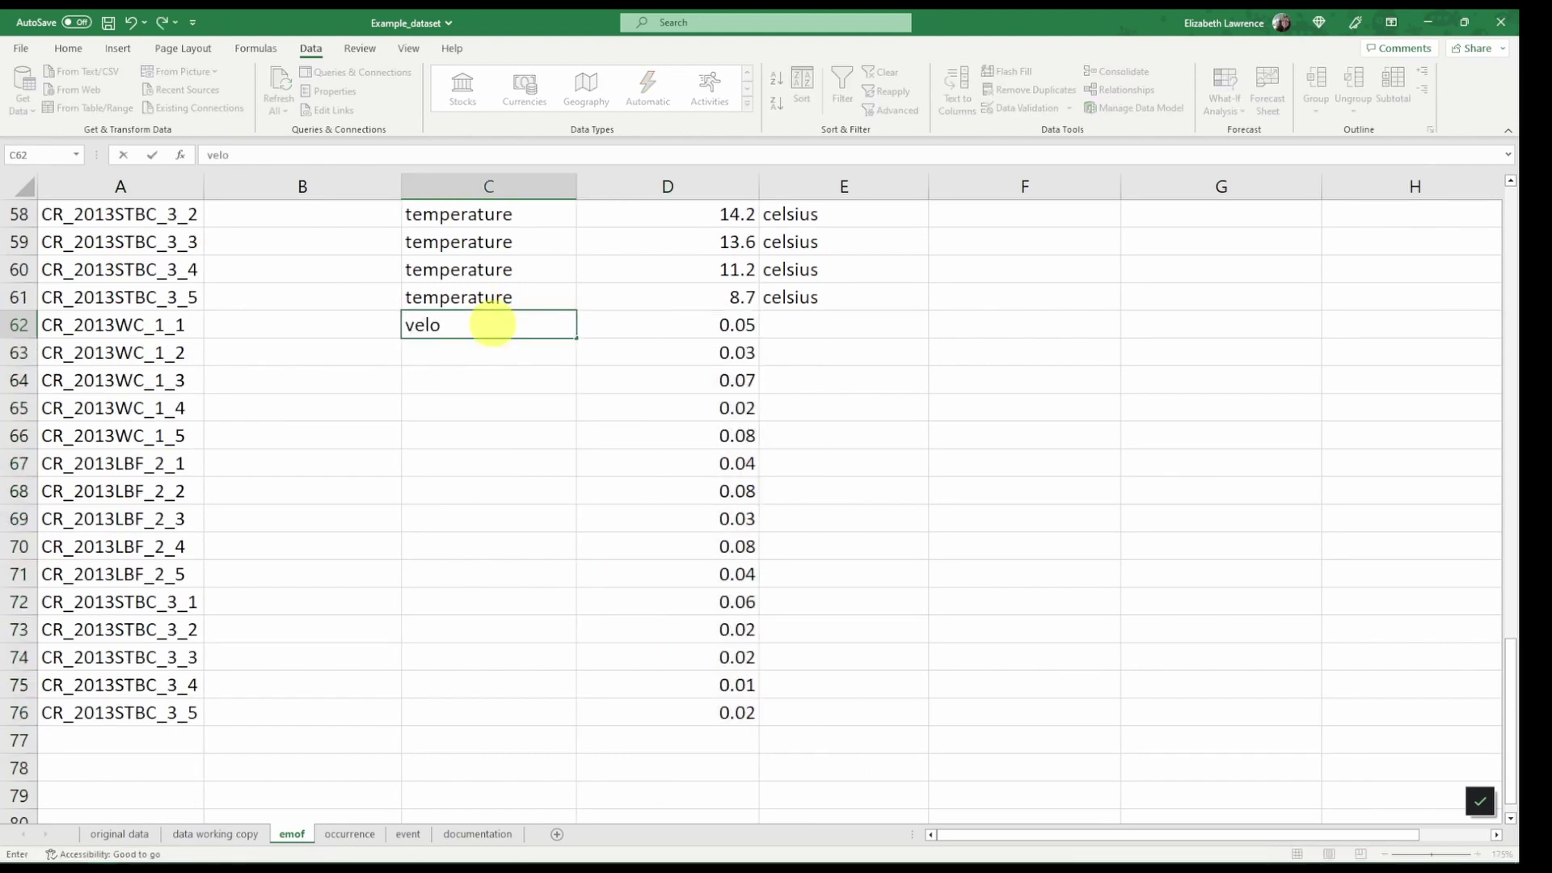
pyautogui.write('city')
pyautogui.press('Tab')
pyautogui.click(492, 323)
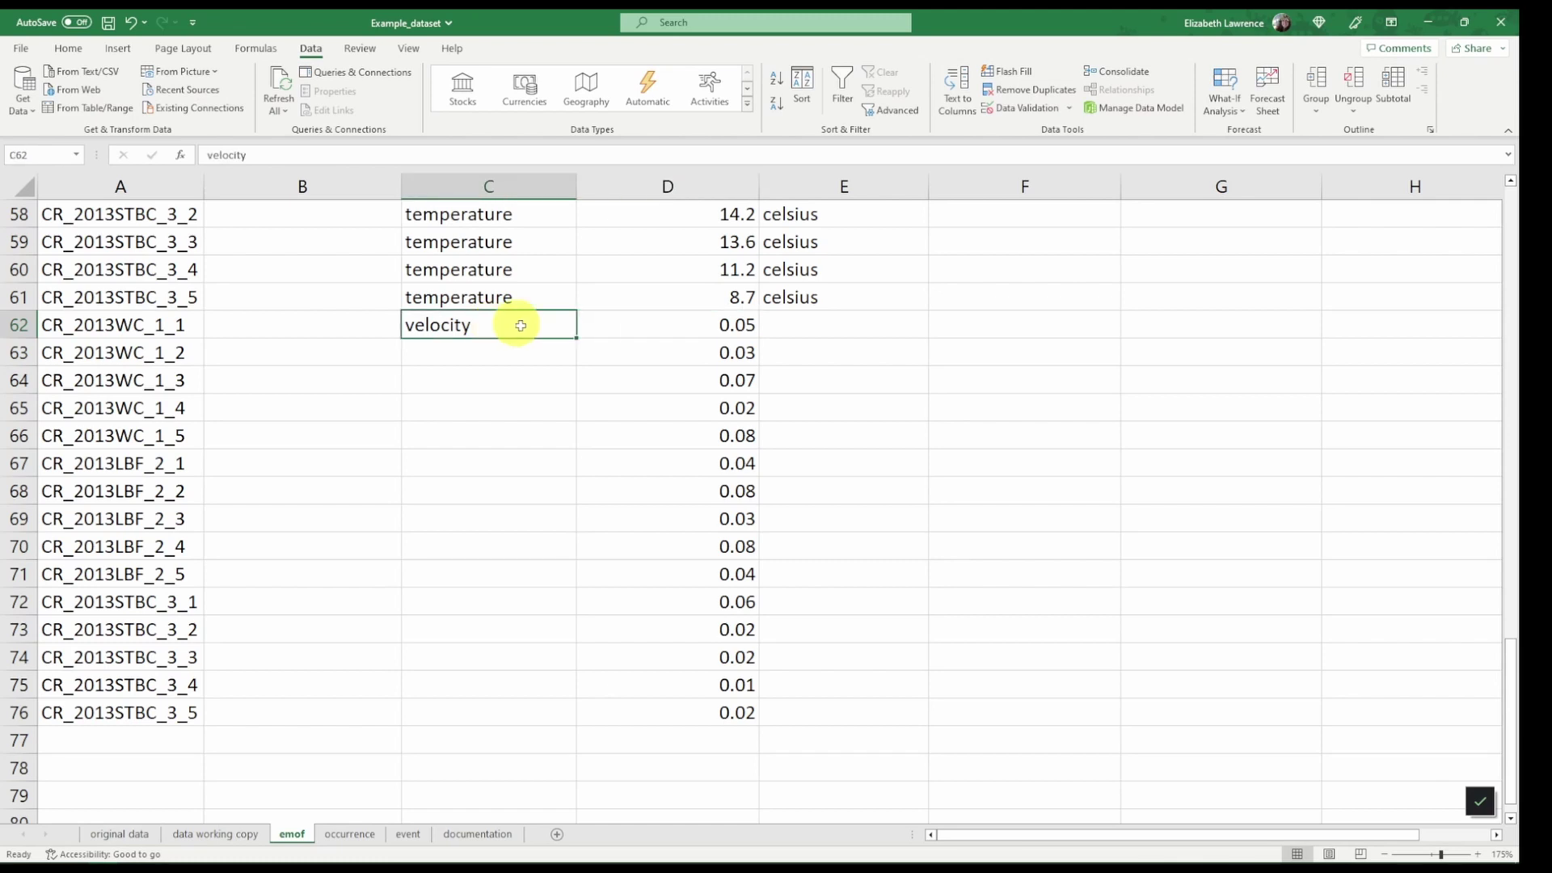
pyautogui.doubleClick(574, 340)
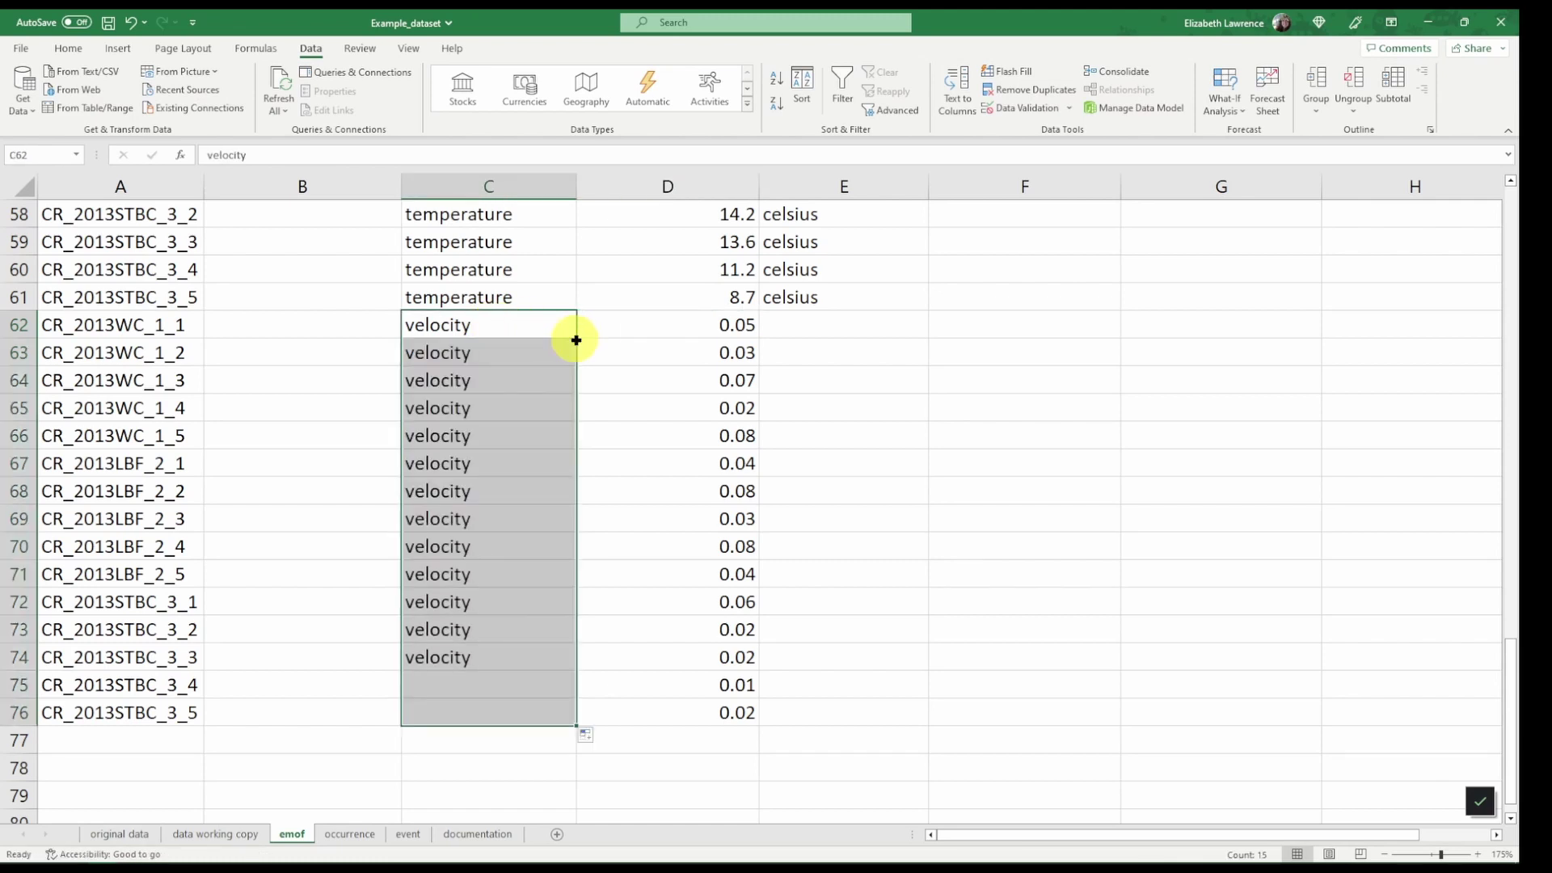
# - Enter m/s as the measurementUnit in E62 and fill it down through row 76
pyautogui.click(782, 318)
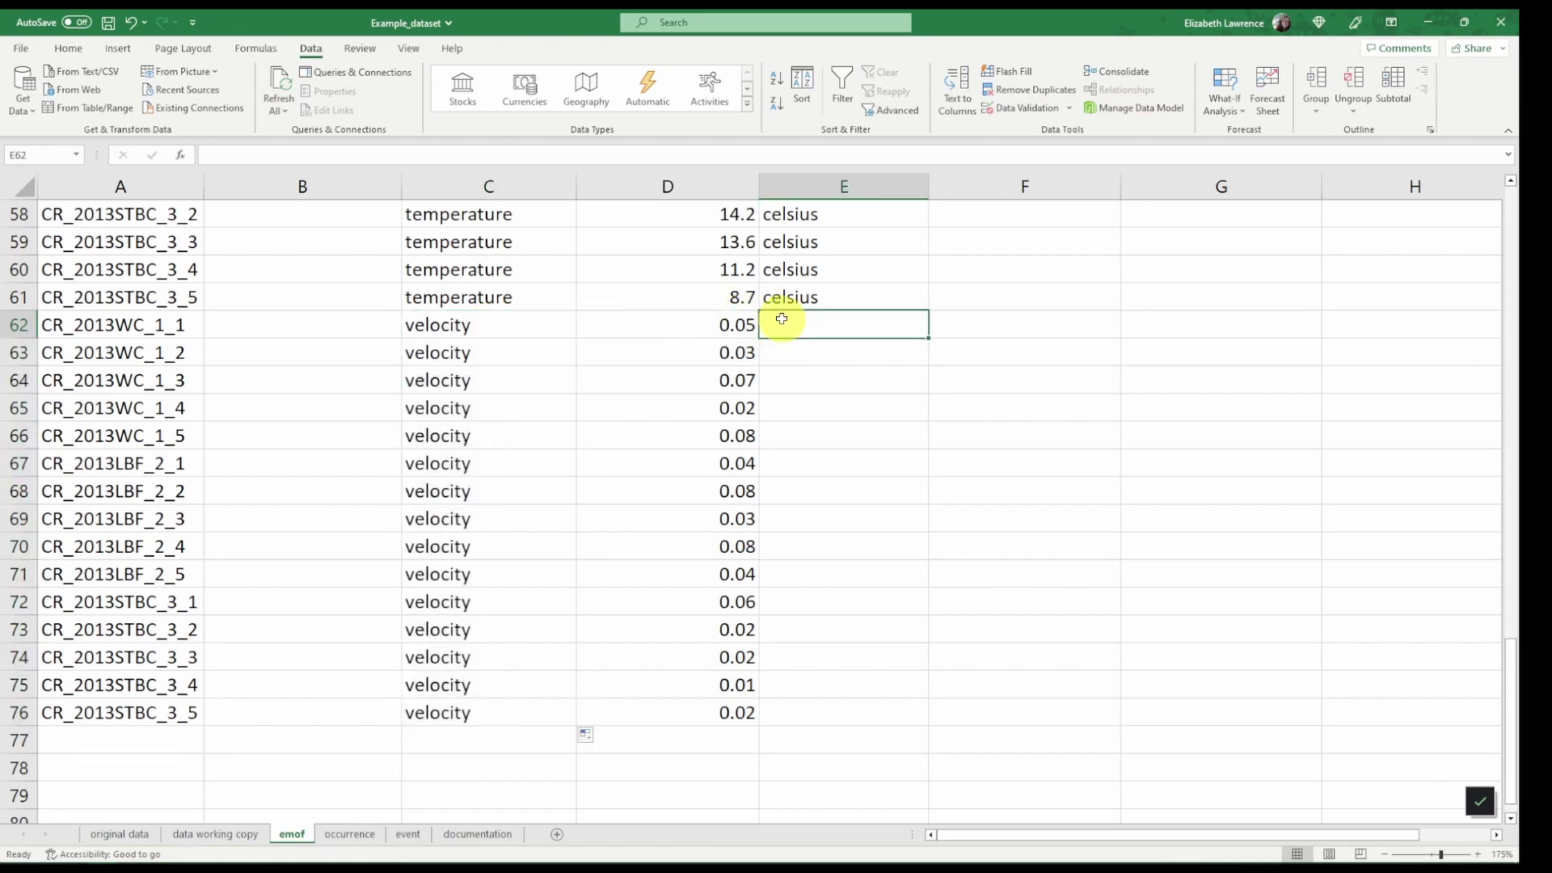
pyautogui.write('m/s')
pyautogui.press('Return')
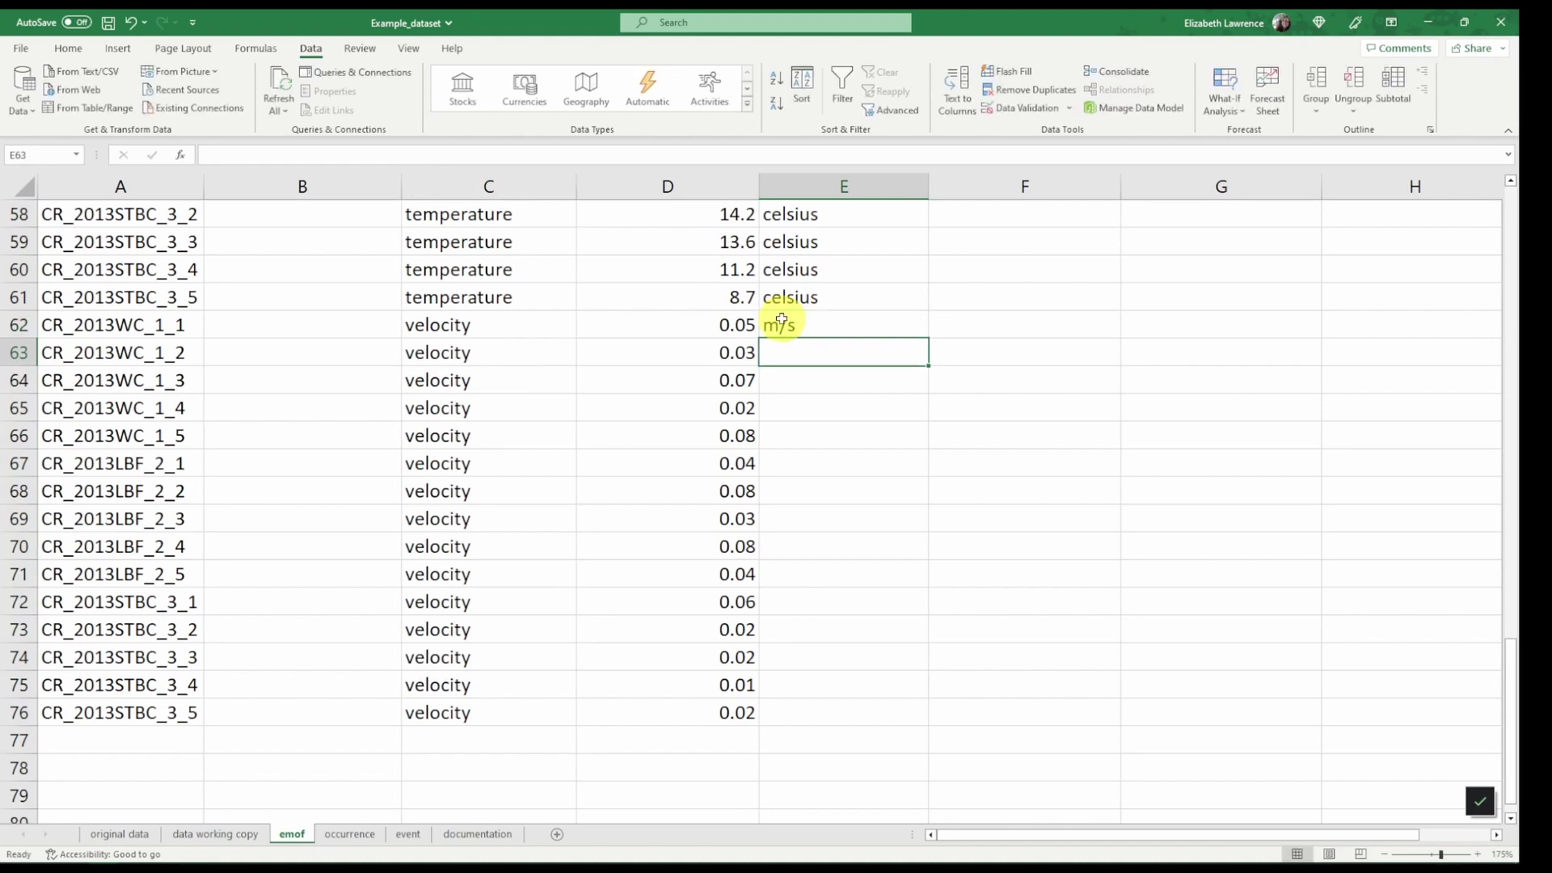
pyautogui.click(782, 319)
pyautogui.doubleClick(928, 338)
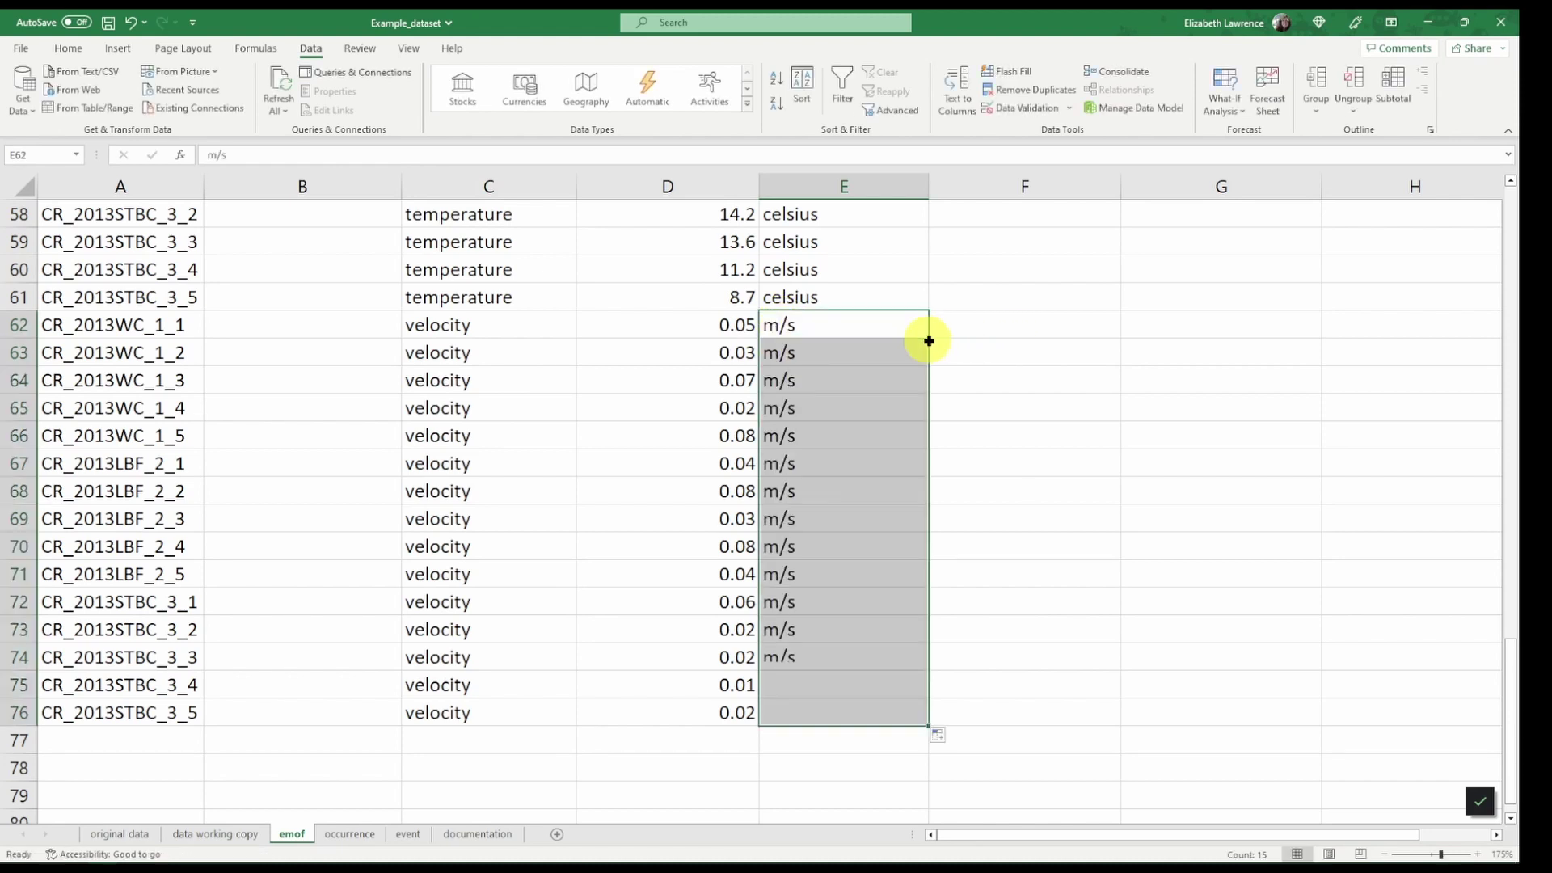
pyautogui.click(884, 406)
pyautogui.scroll(19, 874, 408)
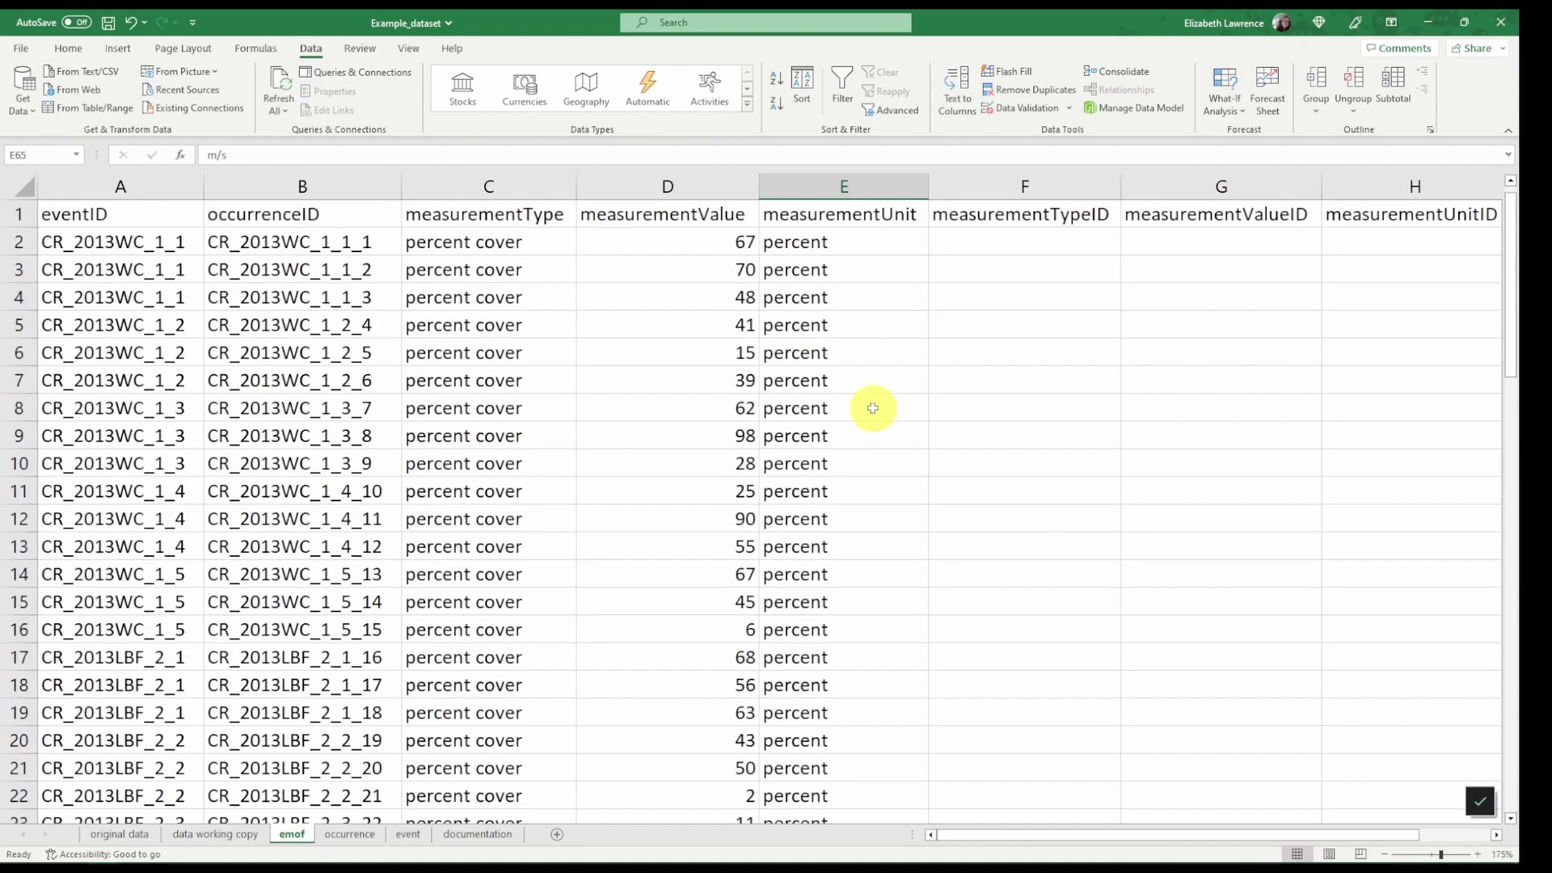
pyautogui.click(993, 265)
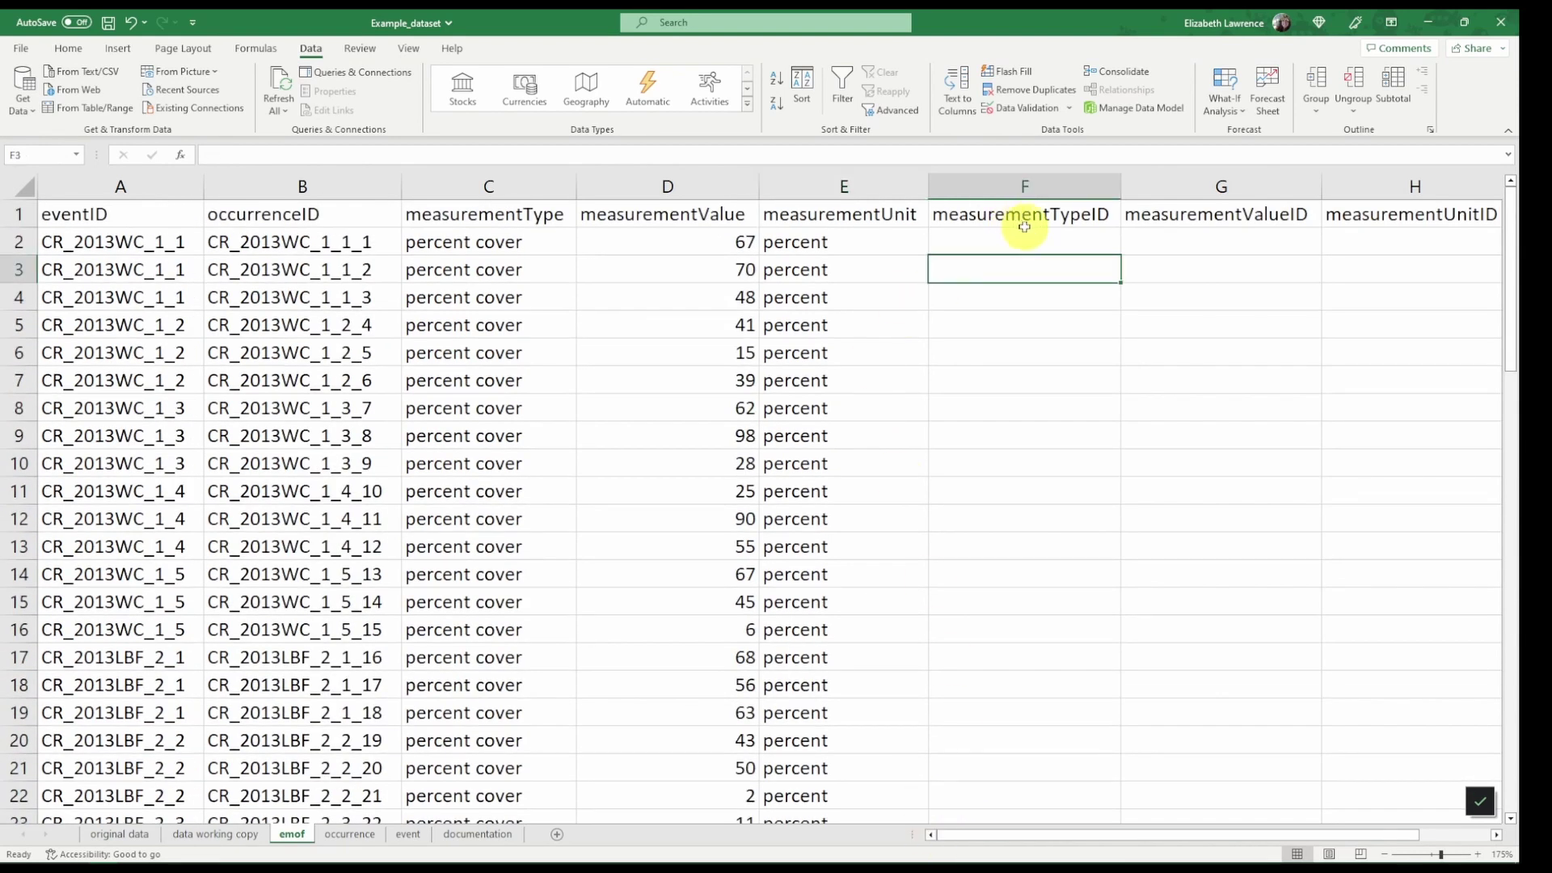
pyautogui.click(1394, 251)
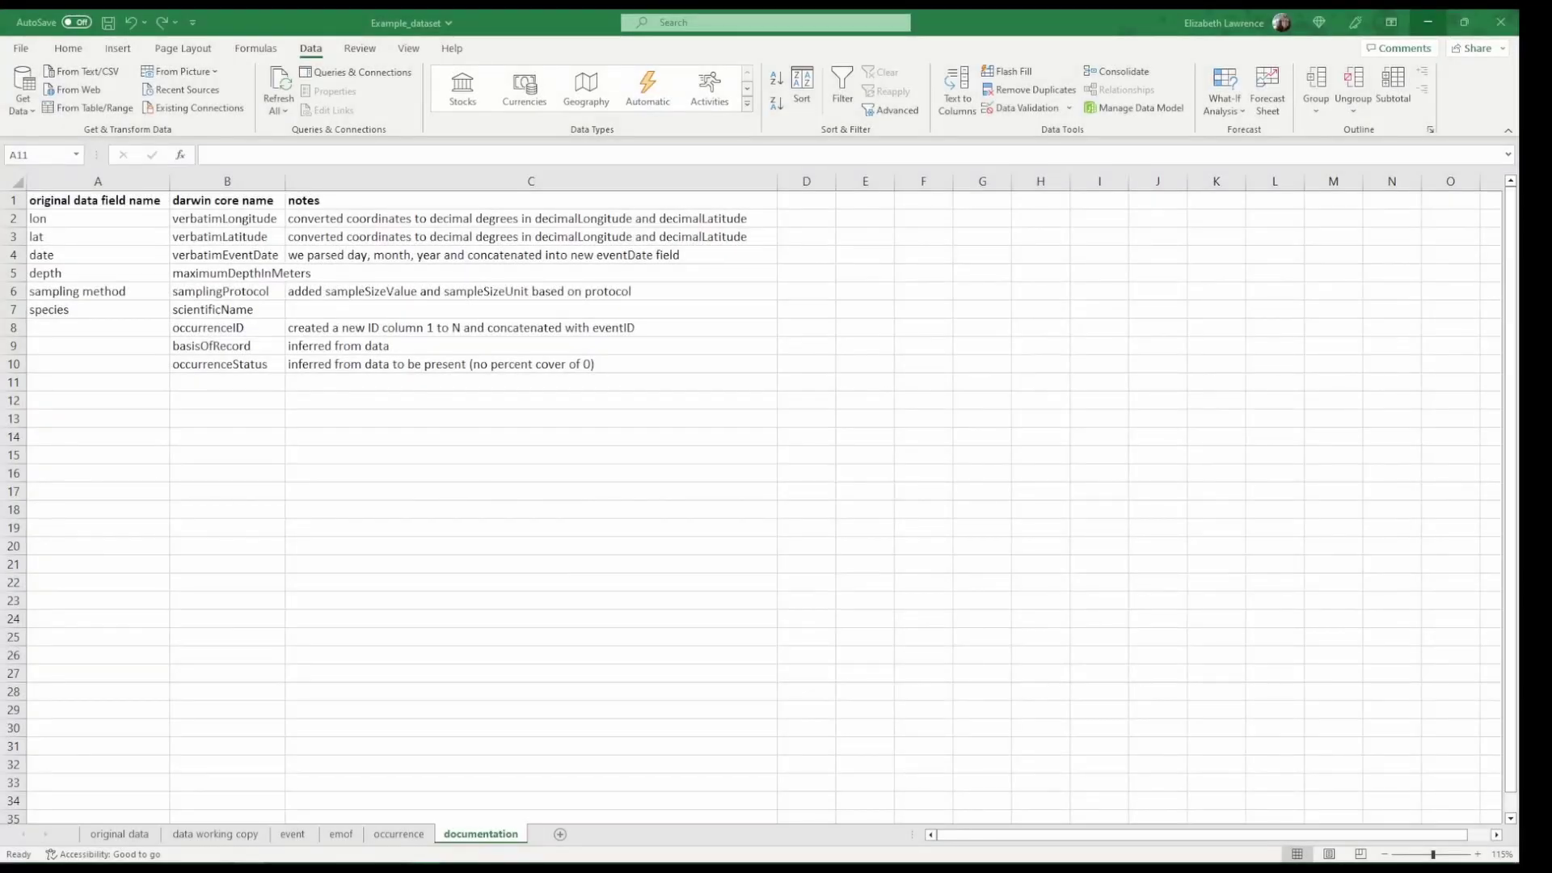
# - List percent cover, temperature and velocity as original data field names in A11:A13 of the documentation sheet
pyautogui.click(139, 380)
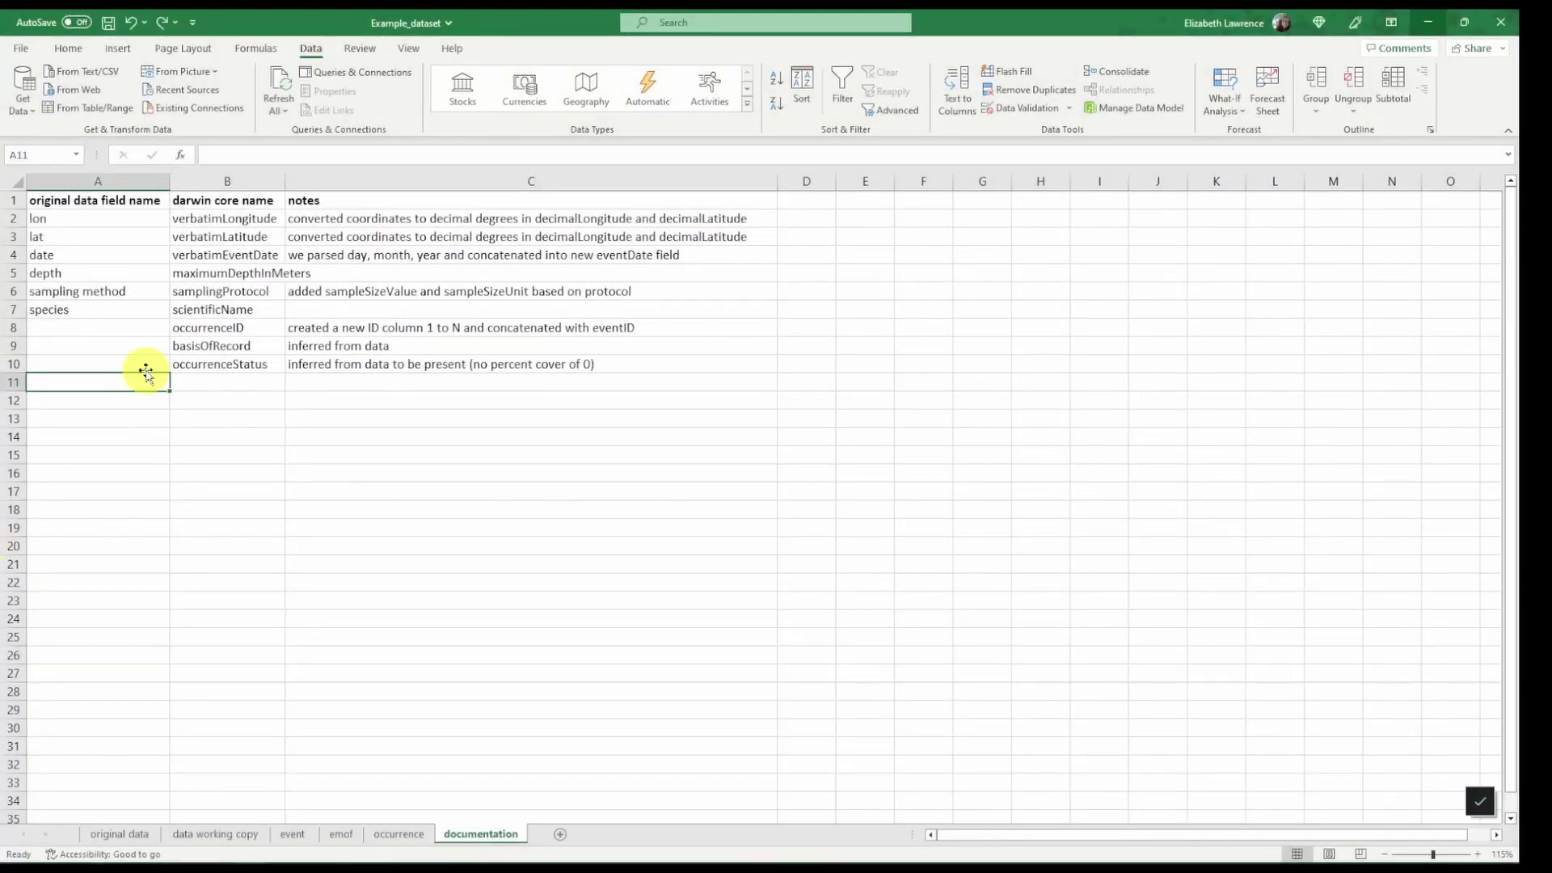
pyautogui.write('percent cover')
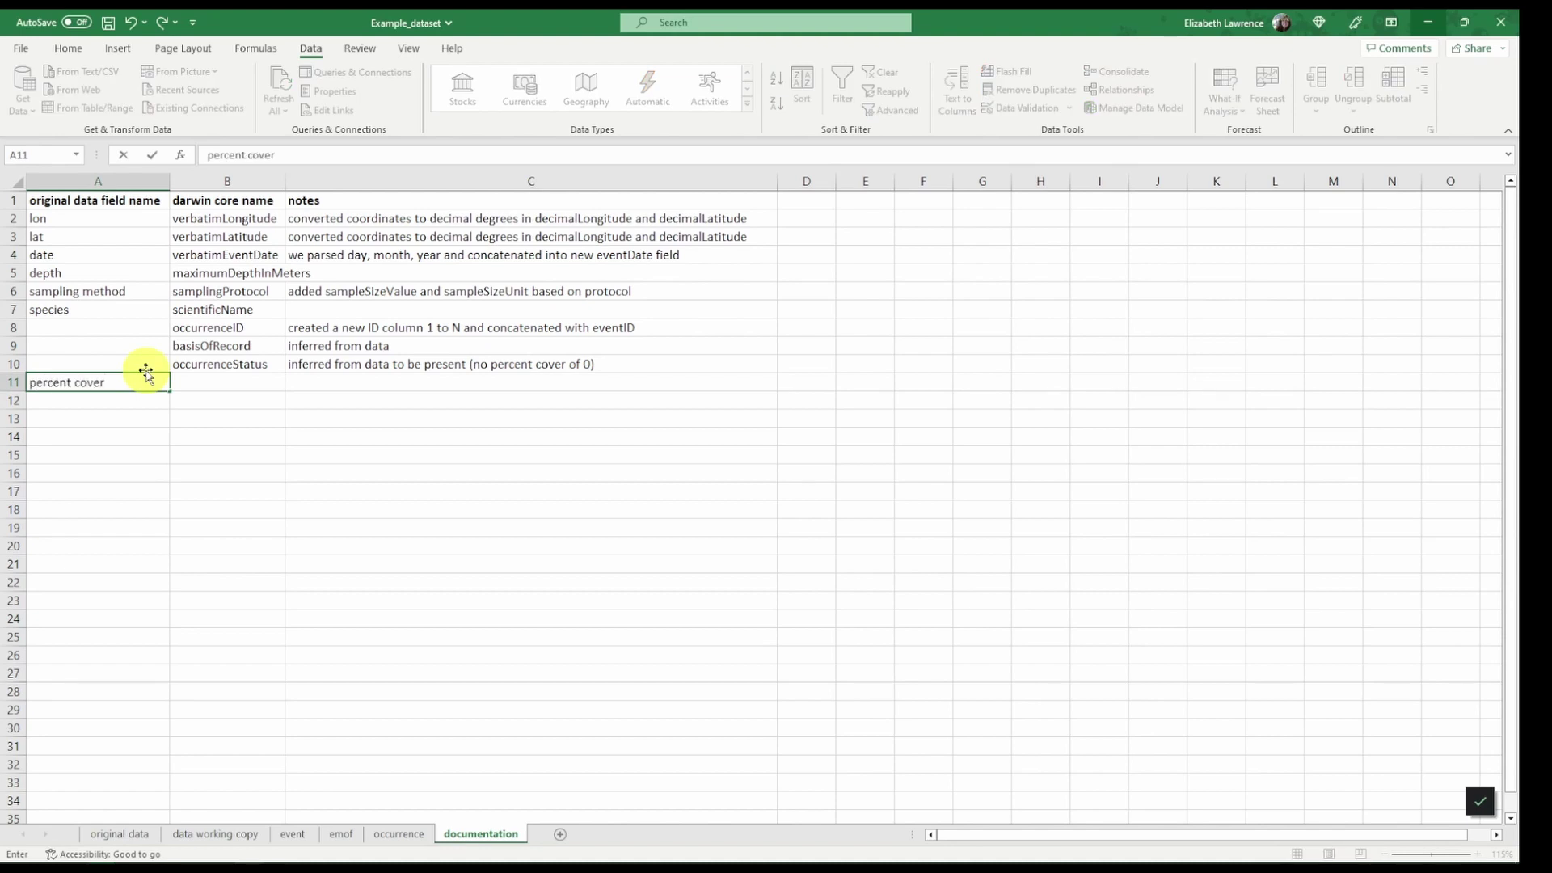
pyautogui.press('Return')
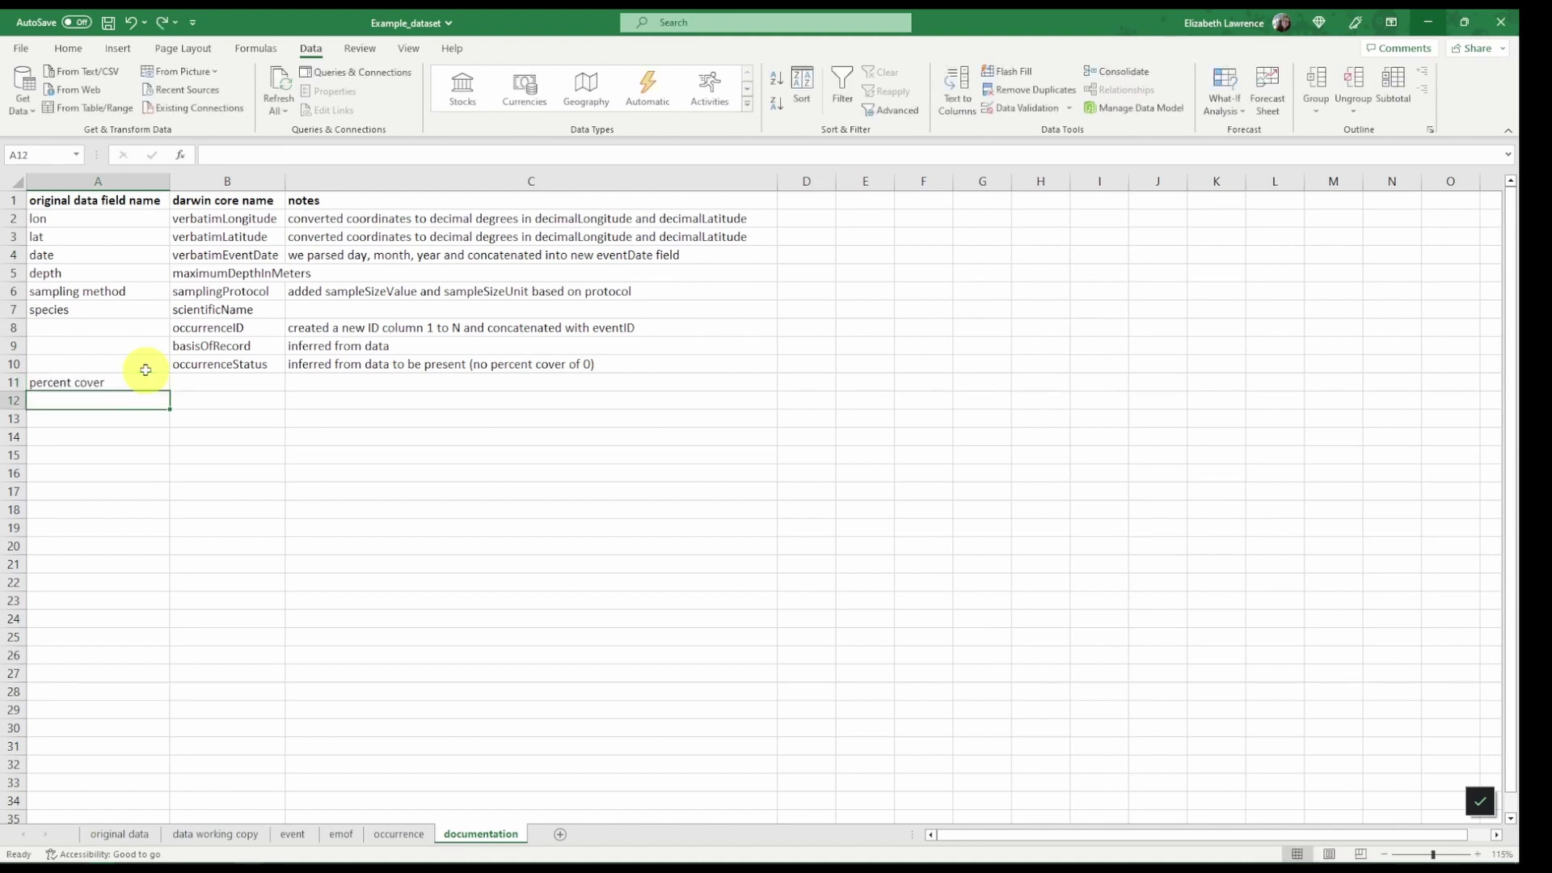
pyautogui.write('temperature')
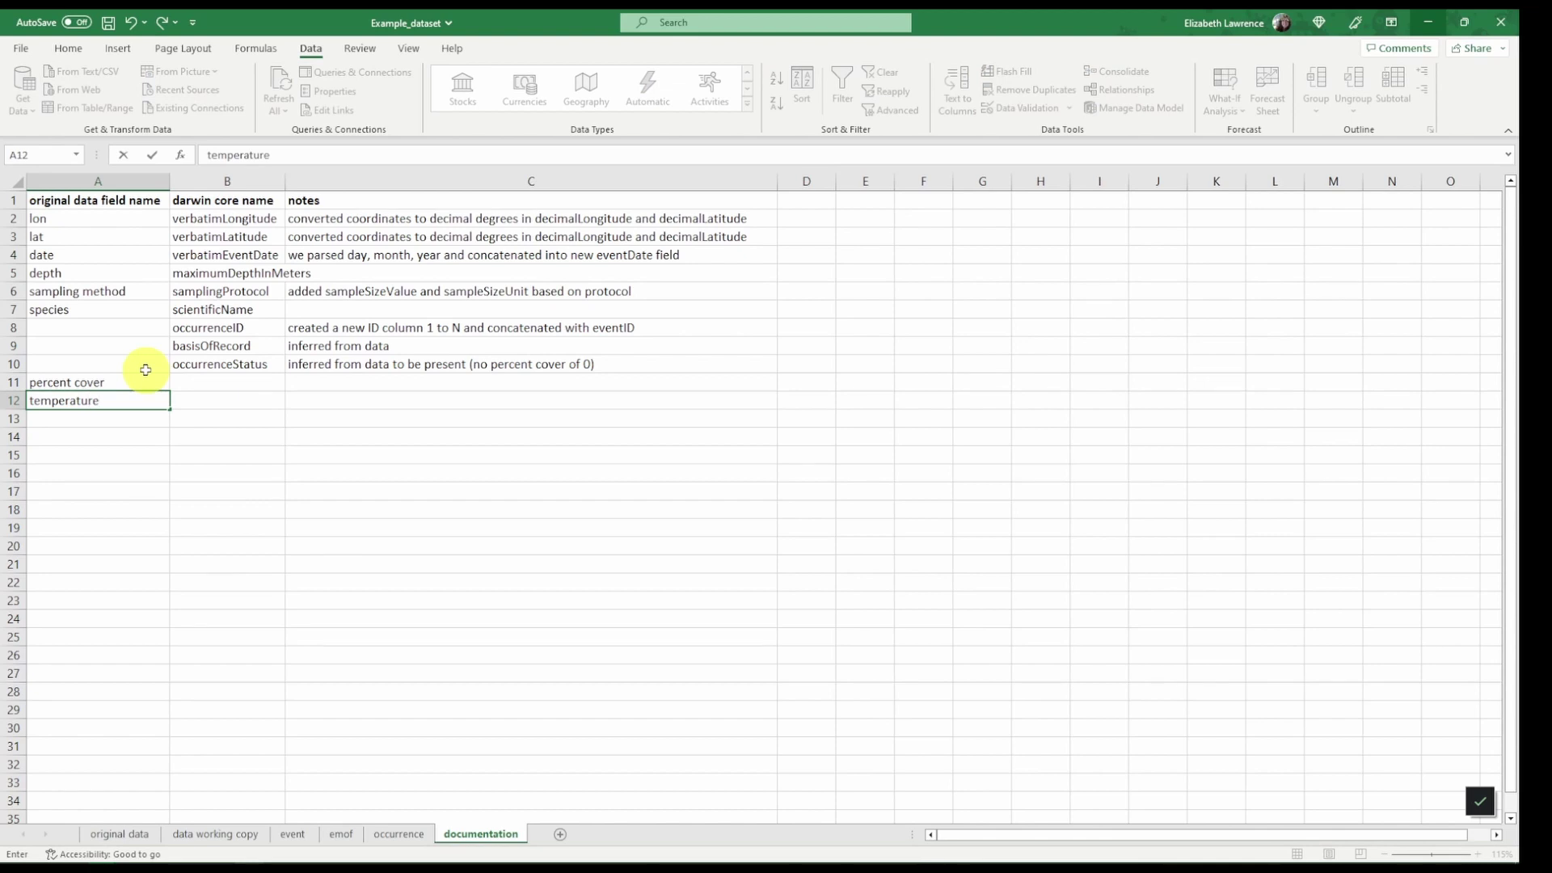
pyautogui.press('Return')
pyautogui.write('velocity')
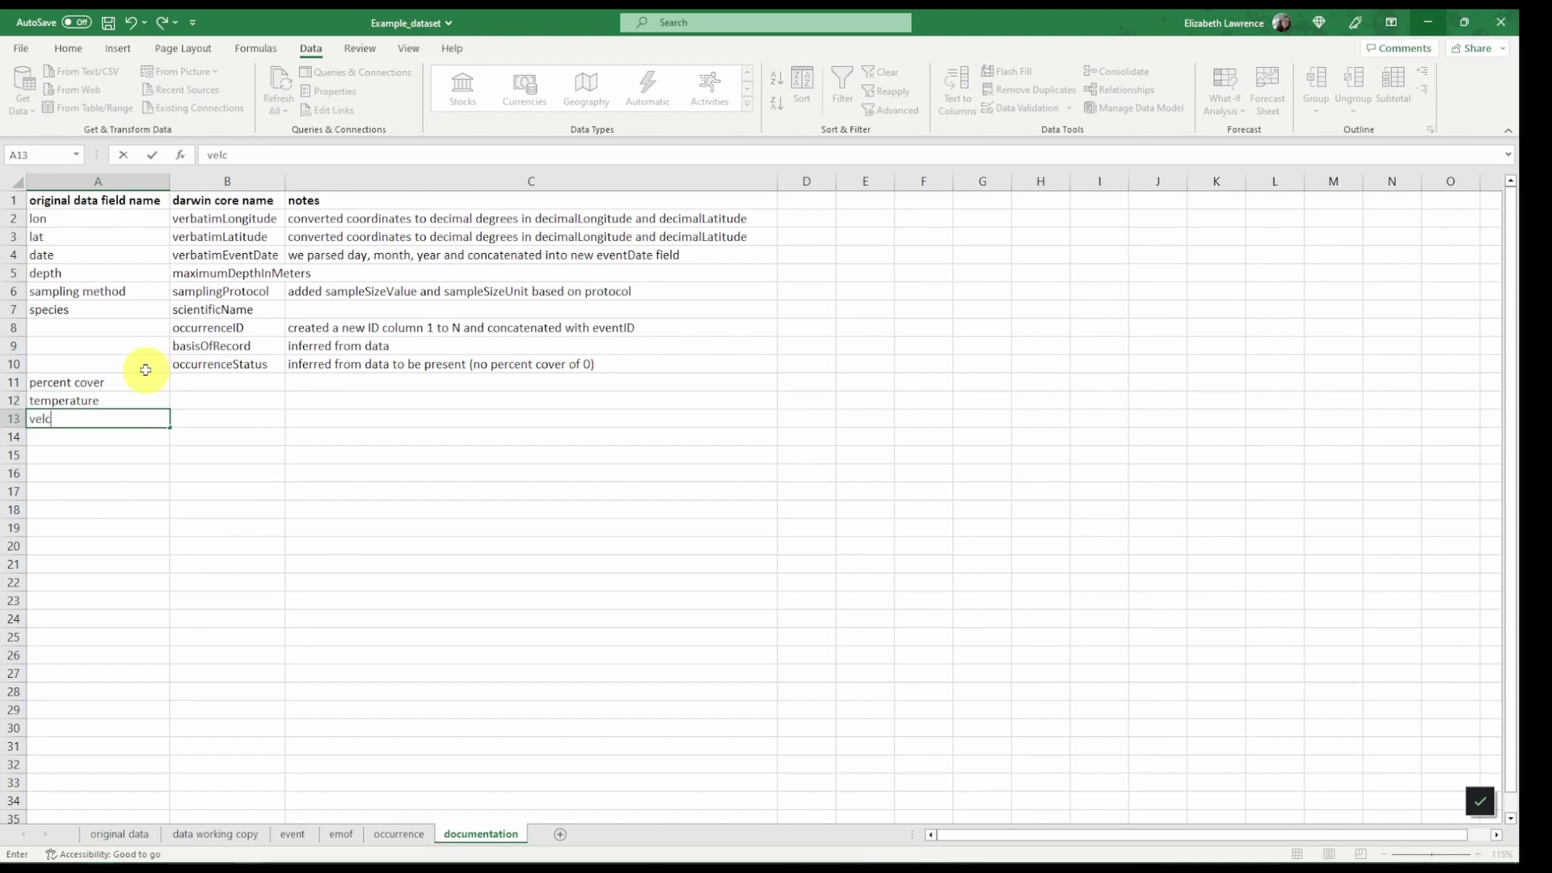
pyautogui.press('Tab')
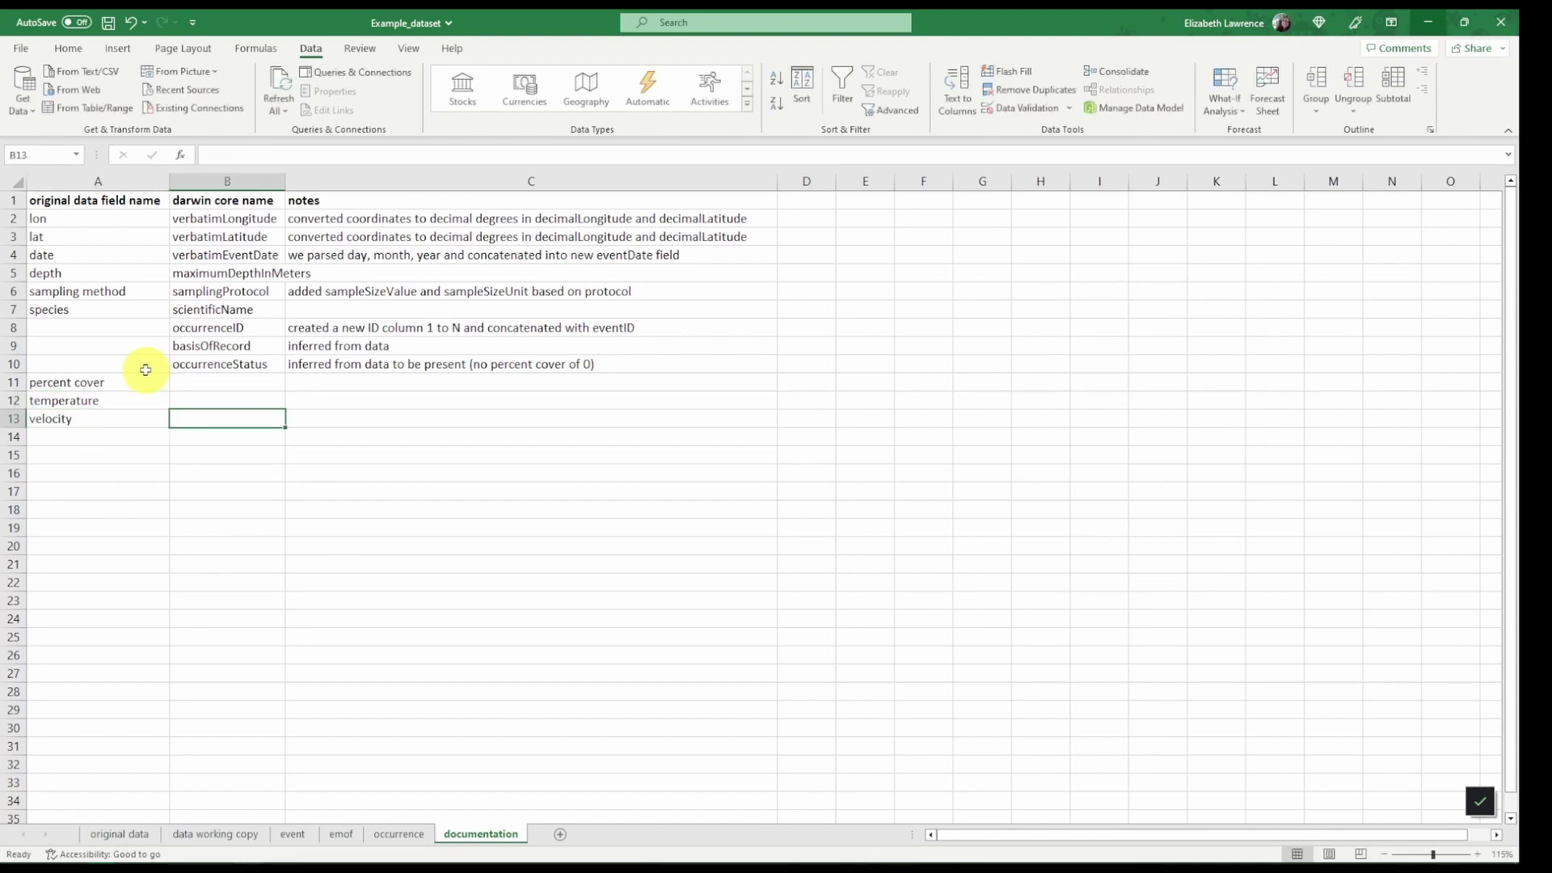
# - Enter "measurementType, measurementUnit, measurementValue" in B11 as the darwin core names for percent cover
pyautogui.press('Up')
pyautogui.press('Up')
pyautogui.write('measurement')
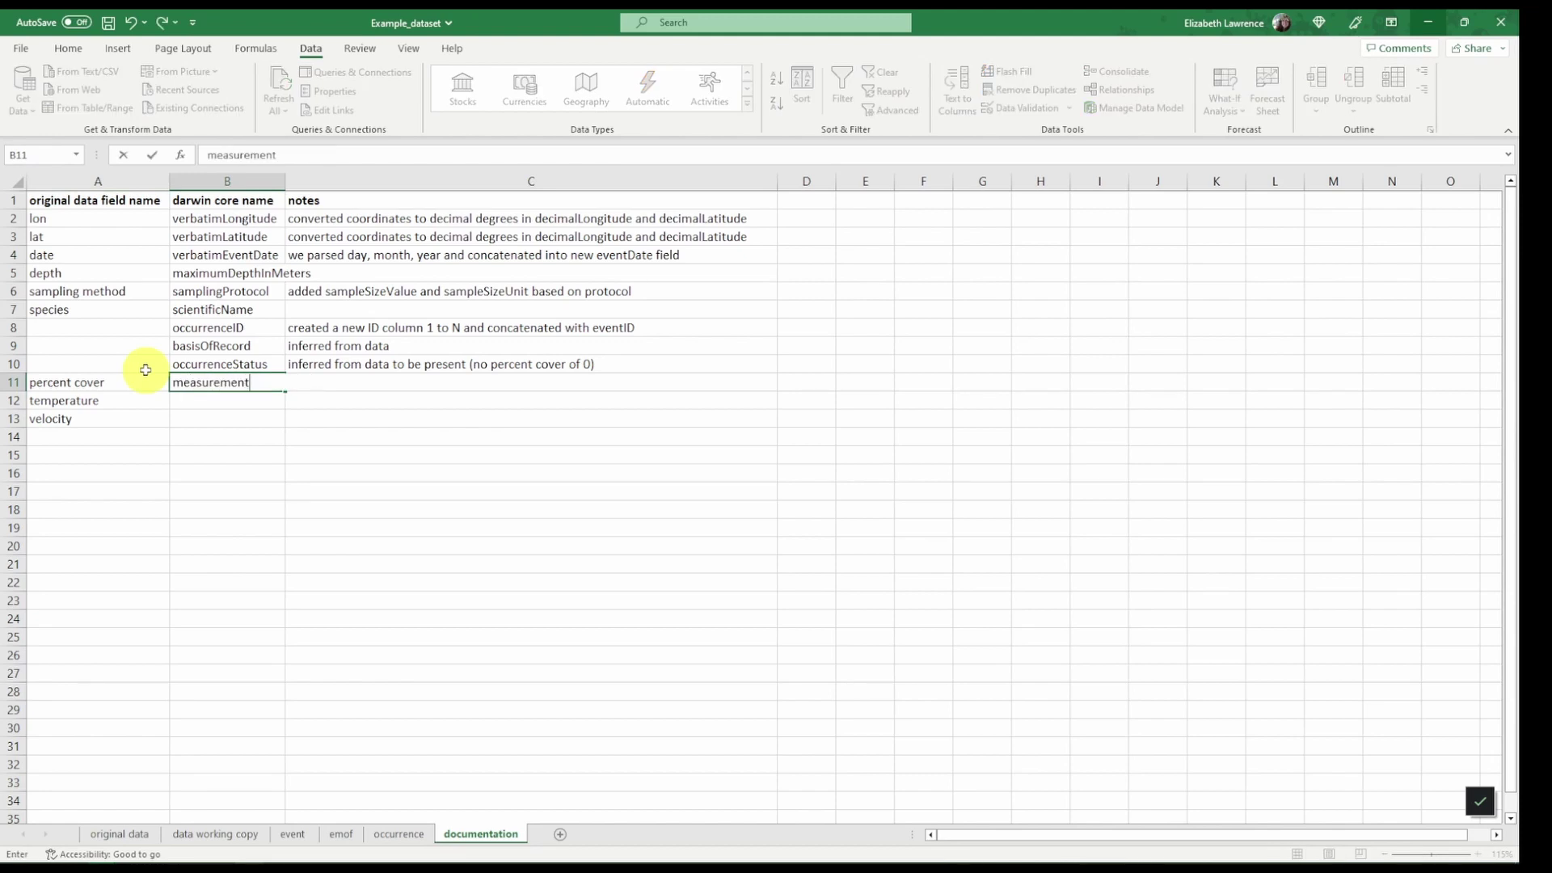
pyautogui.write('Type, measurement')
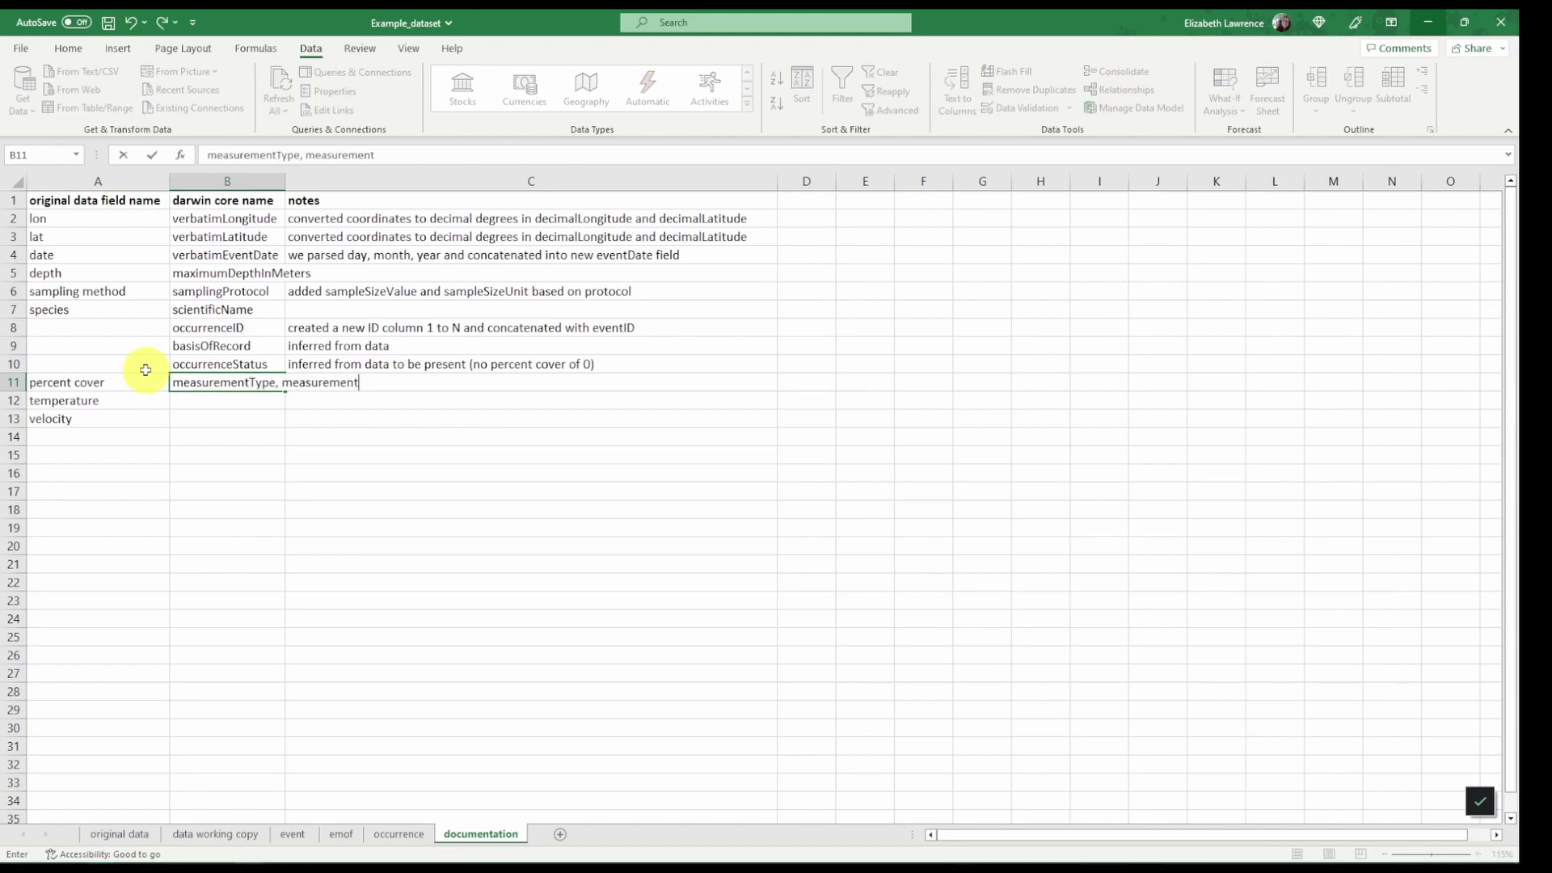
pyautogui.write('Unit, measureme')
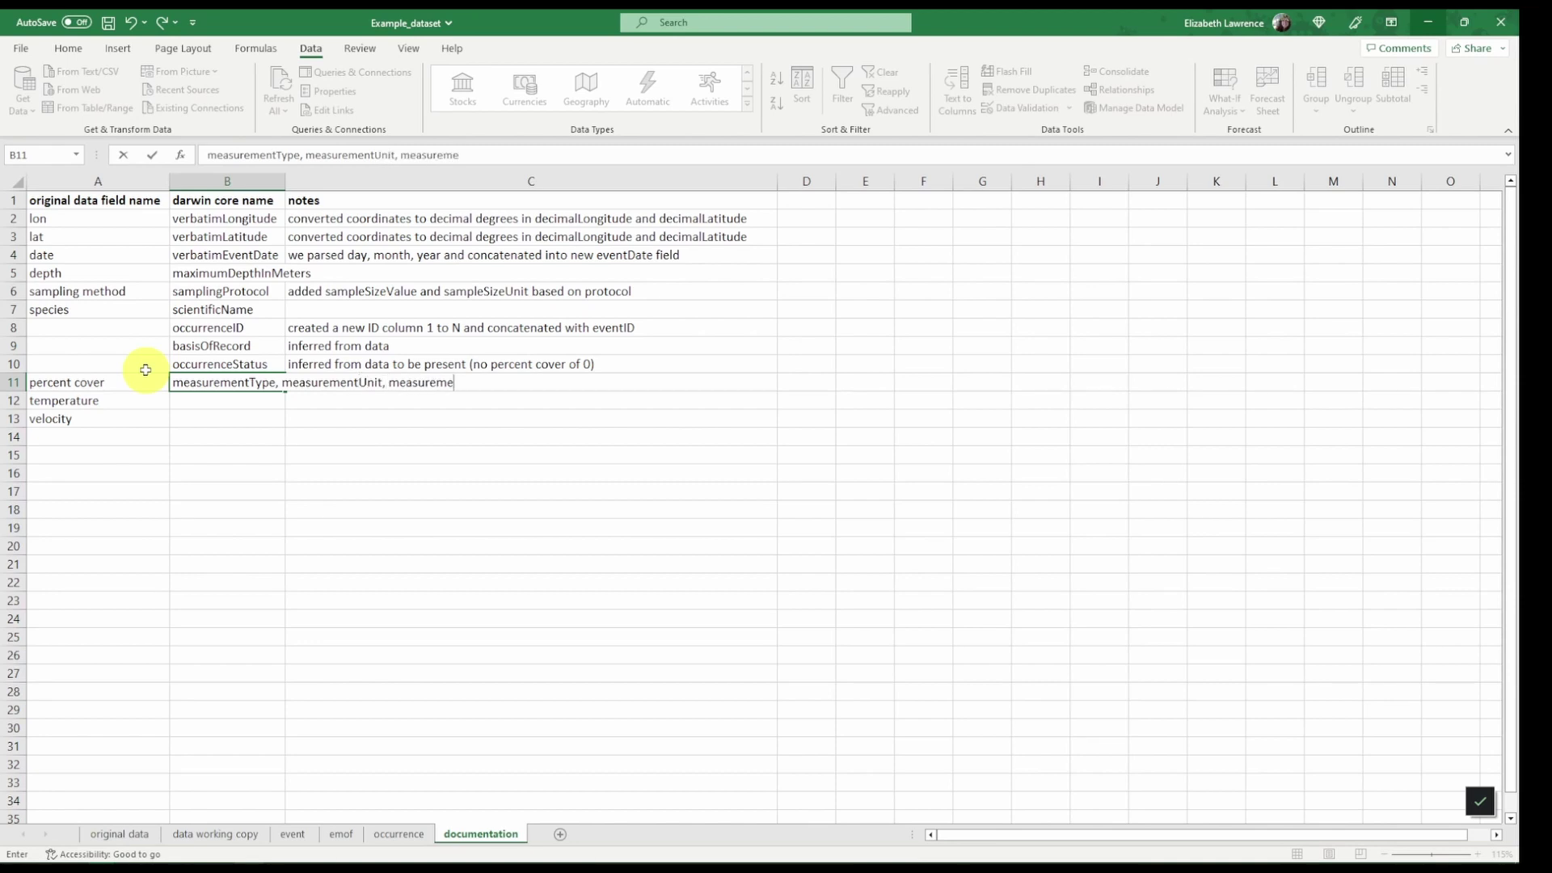
pyautogui.write('ntValue')
pyautogui.press('Return')
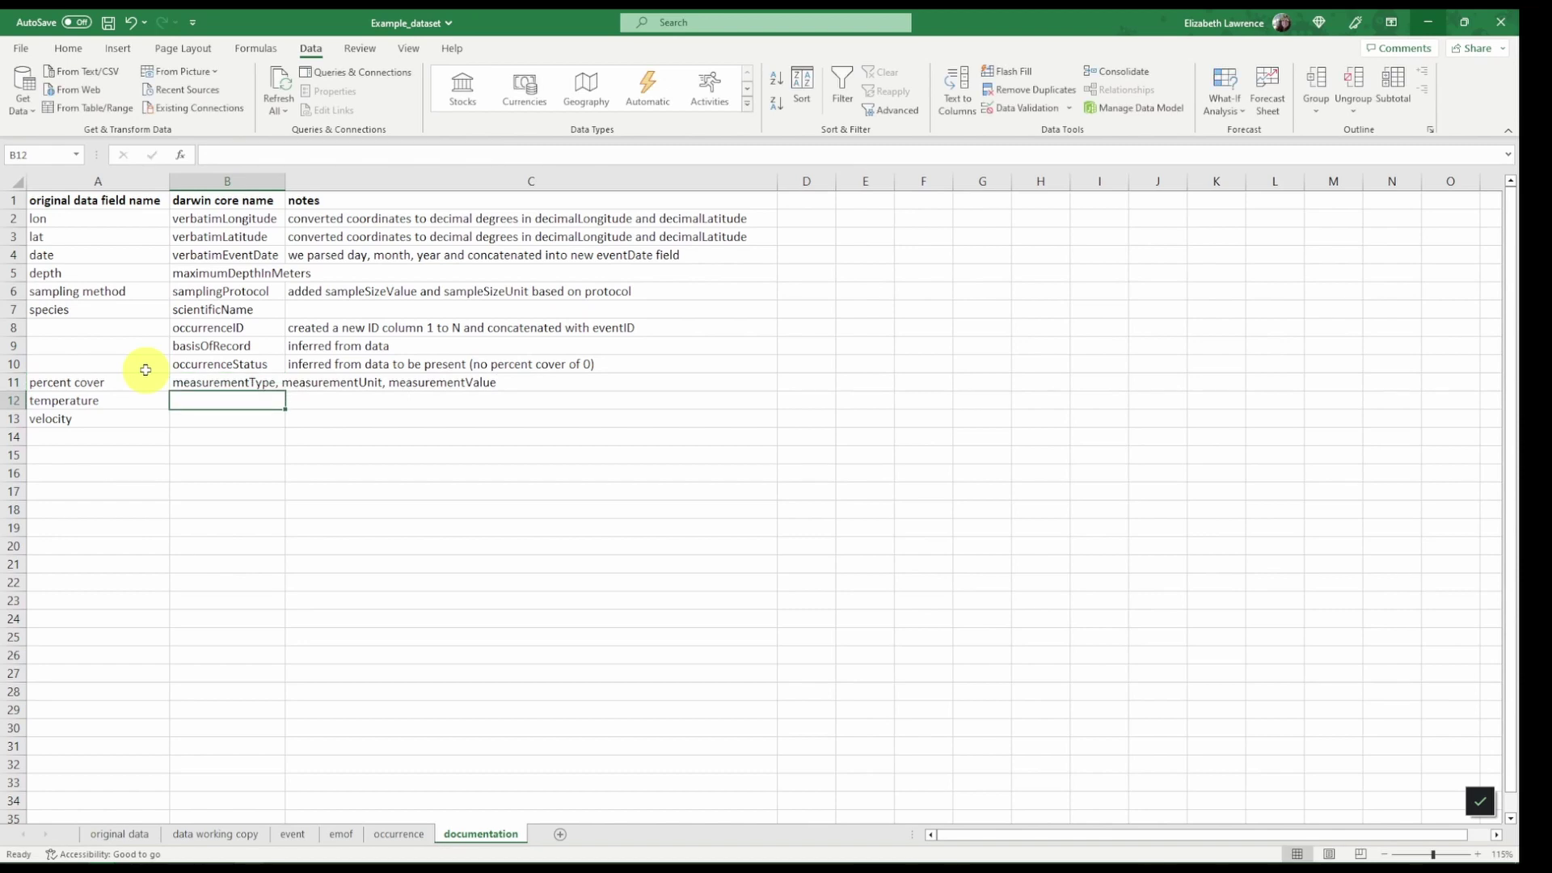
# - Fill the darwin core names for percent cover in B11 down through B13 for temperature and velocity
pyautogui.click(251, 387)
pyautogui.moveTo(285, 391); pyautogui.dragTo(291, 419)
# - Enter the percent cover note "value copied into measurementValue, measurementType = percent cover, measurementUnit = percent" in C11
pyautogui.click(477, 382)
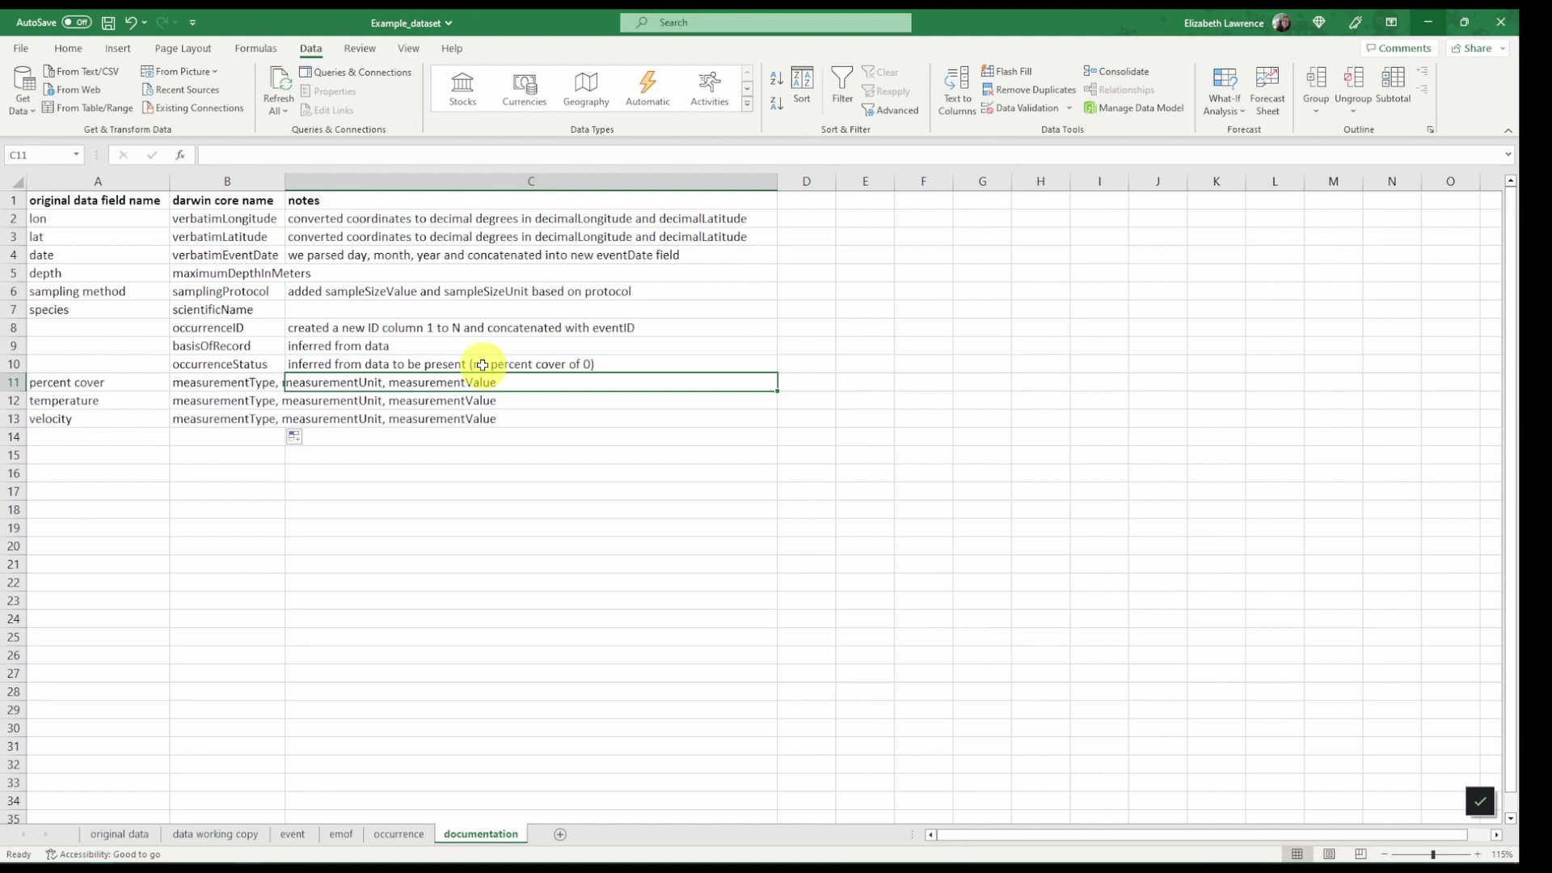
pyautogui.write('value copied into measurem')
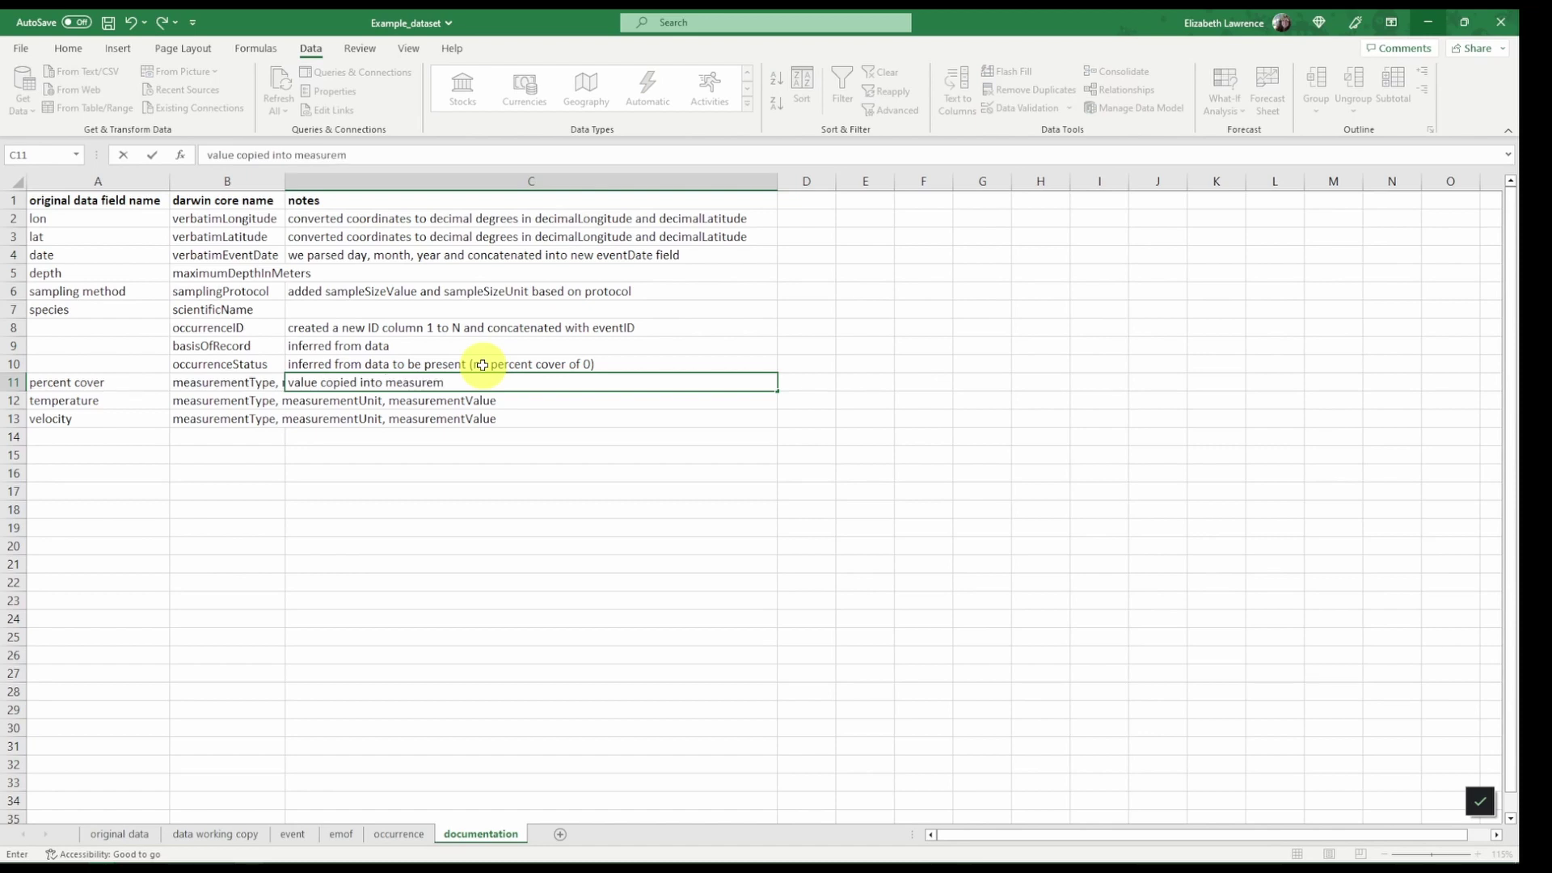
pyautogui.write('entValue, measurem')
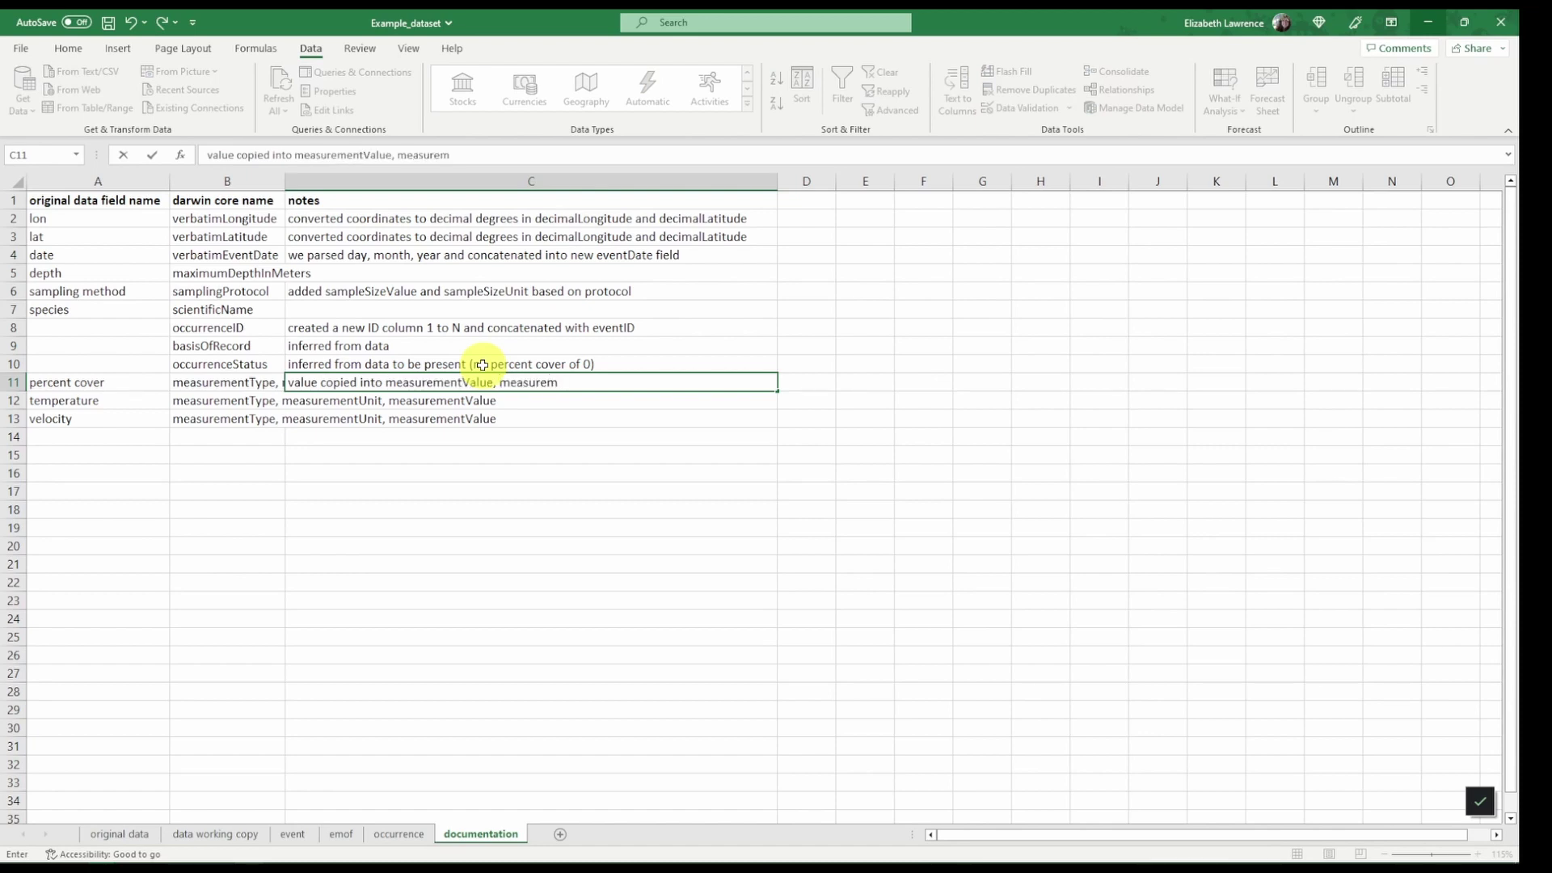
pyautogui.write('entType = percent c')
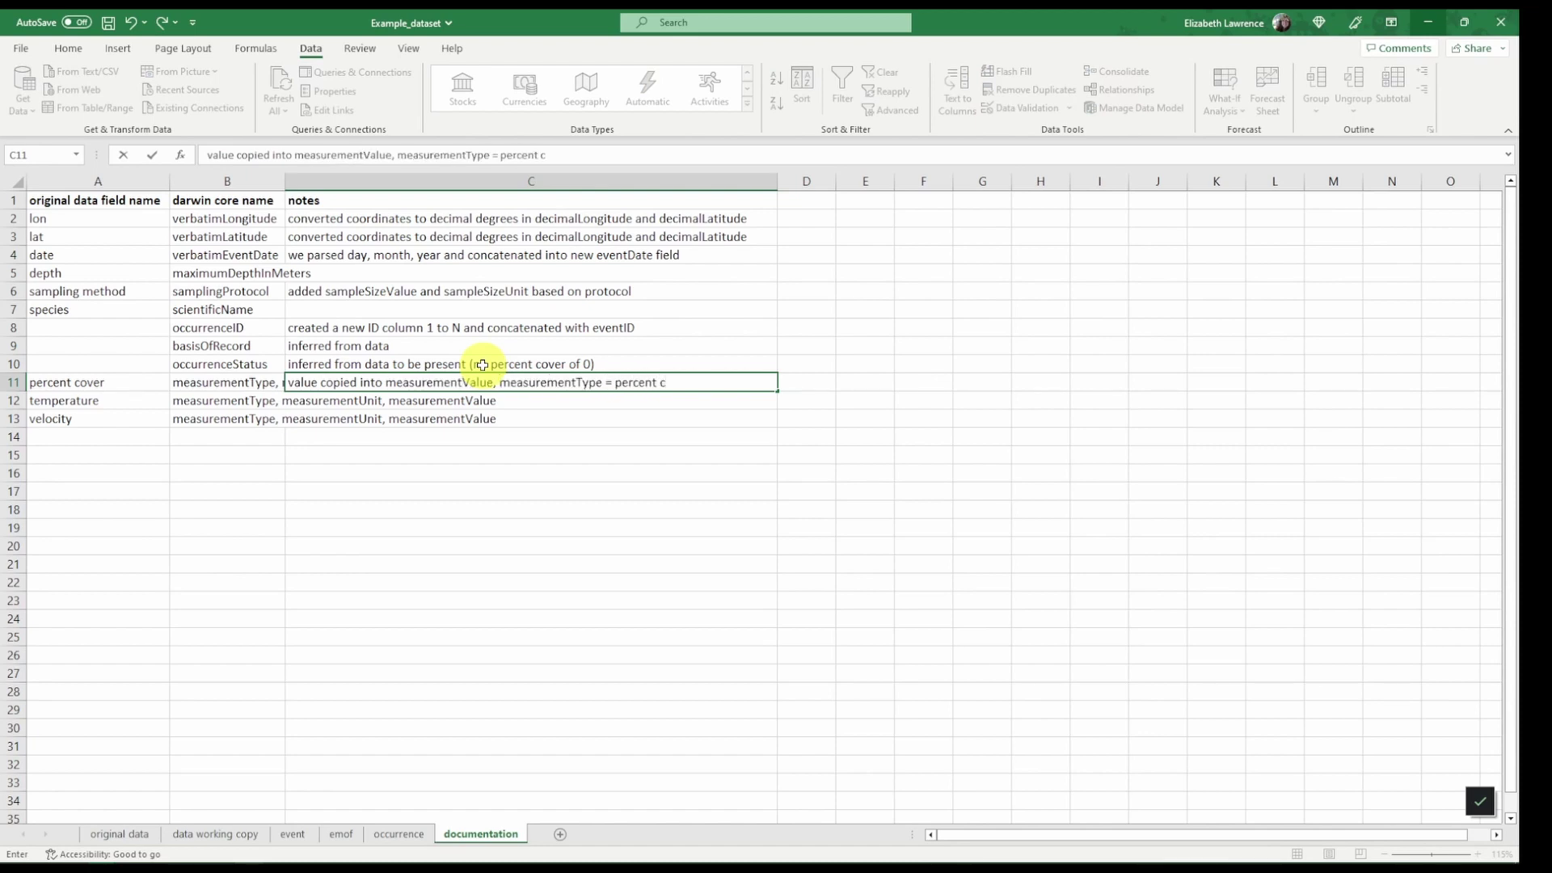
pyautogui.write('over, measurementUnit = percent')
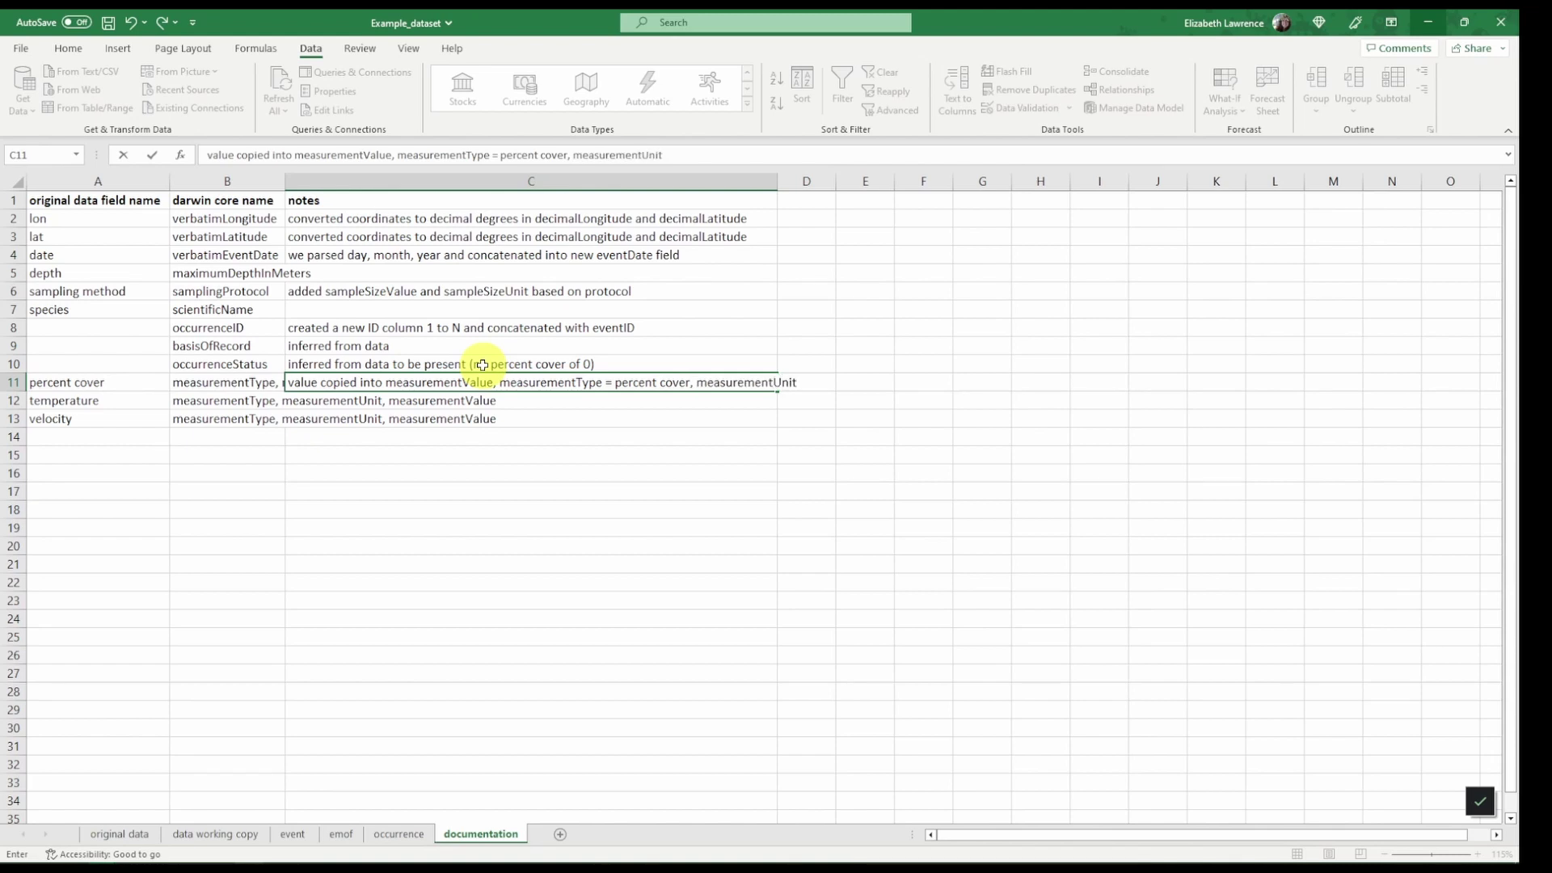
pyautogui.press('Return')
# - Enter the temperature note "value copied into measurementValue, measurementType = temperature, measurementUnit = celsius" in C12, reusing the percent cover note's wording
pyautogui.write('value')
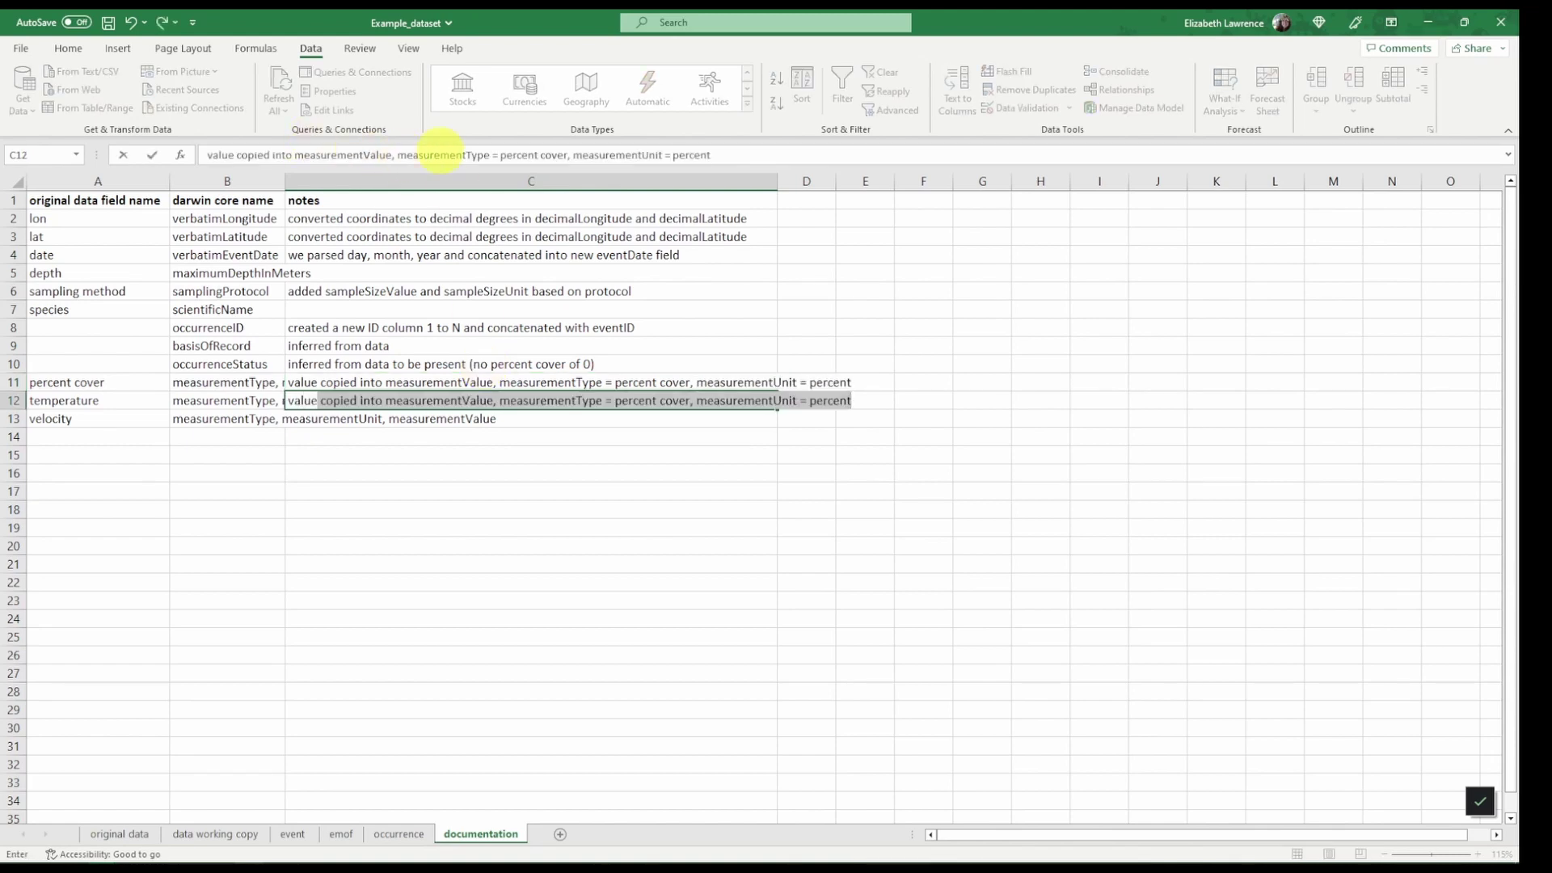
pyautogui.click(599, 154)
pyautogui.keyDown('shift'); pyautogui.click(848, 158); pyautogui.keyUp('shift')
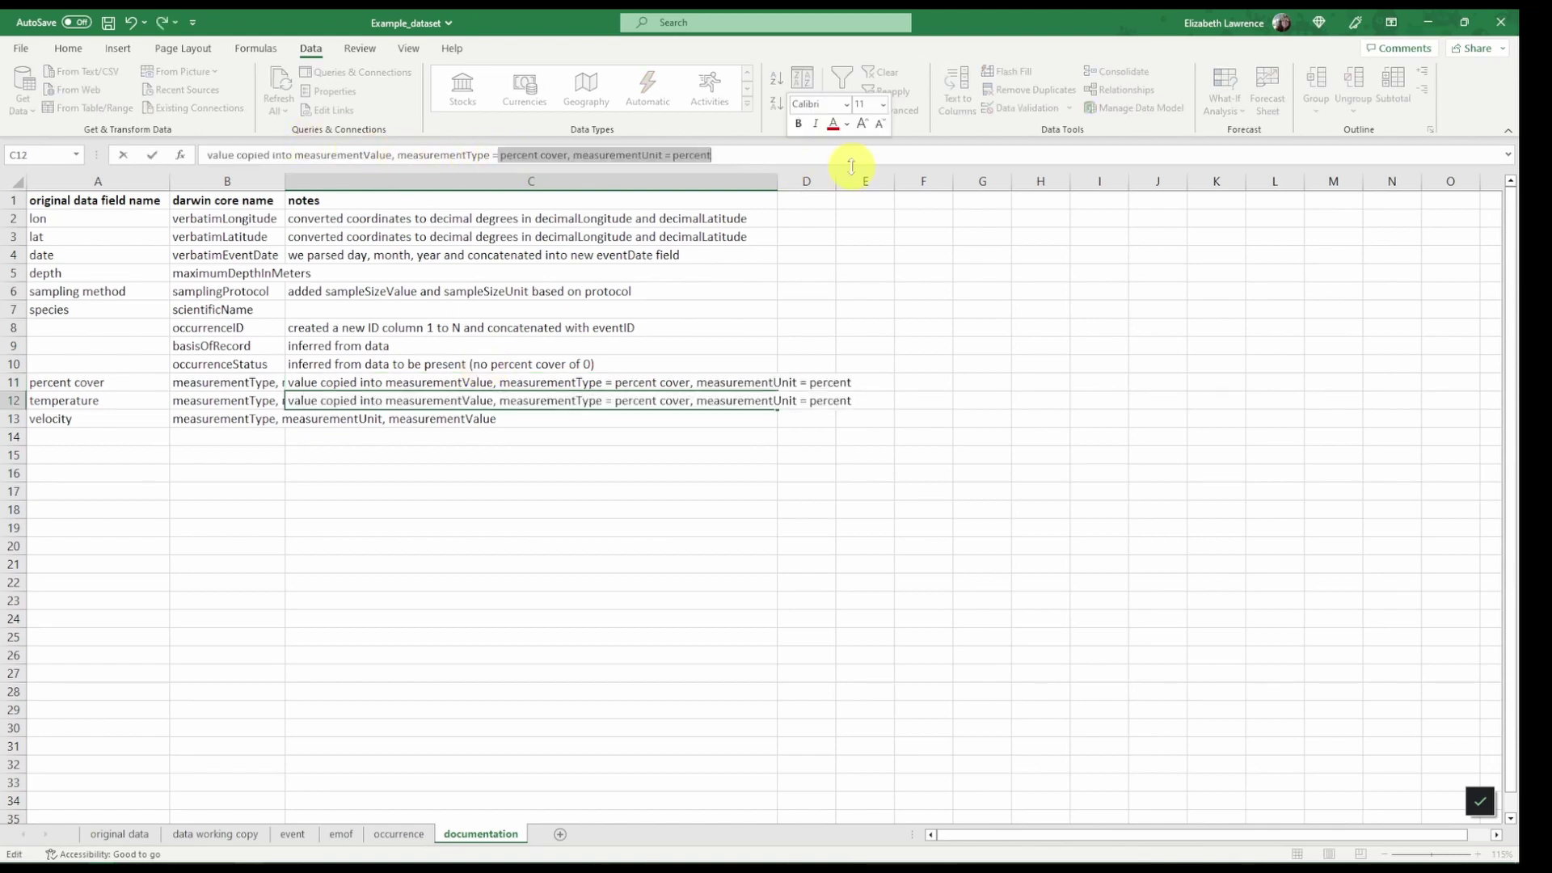
pyautogui.write('temperature, measurement')
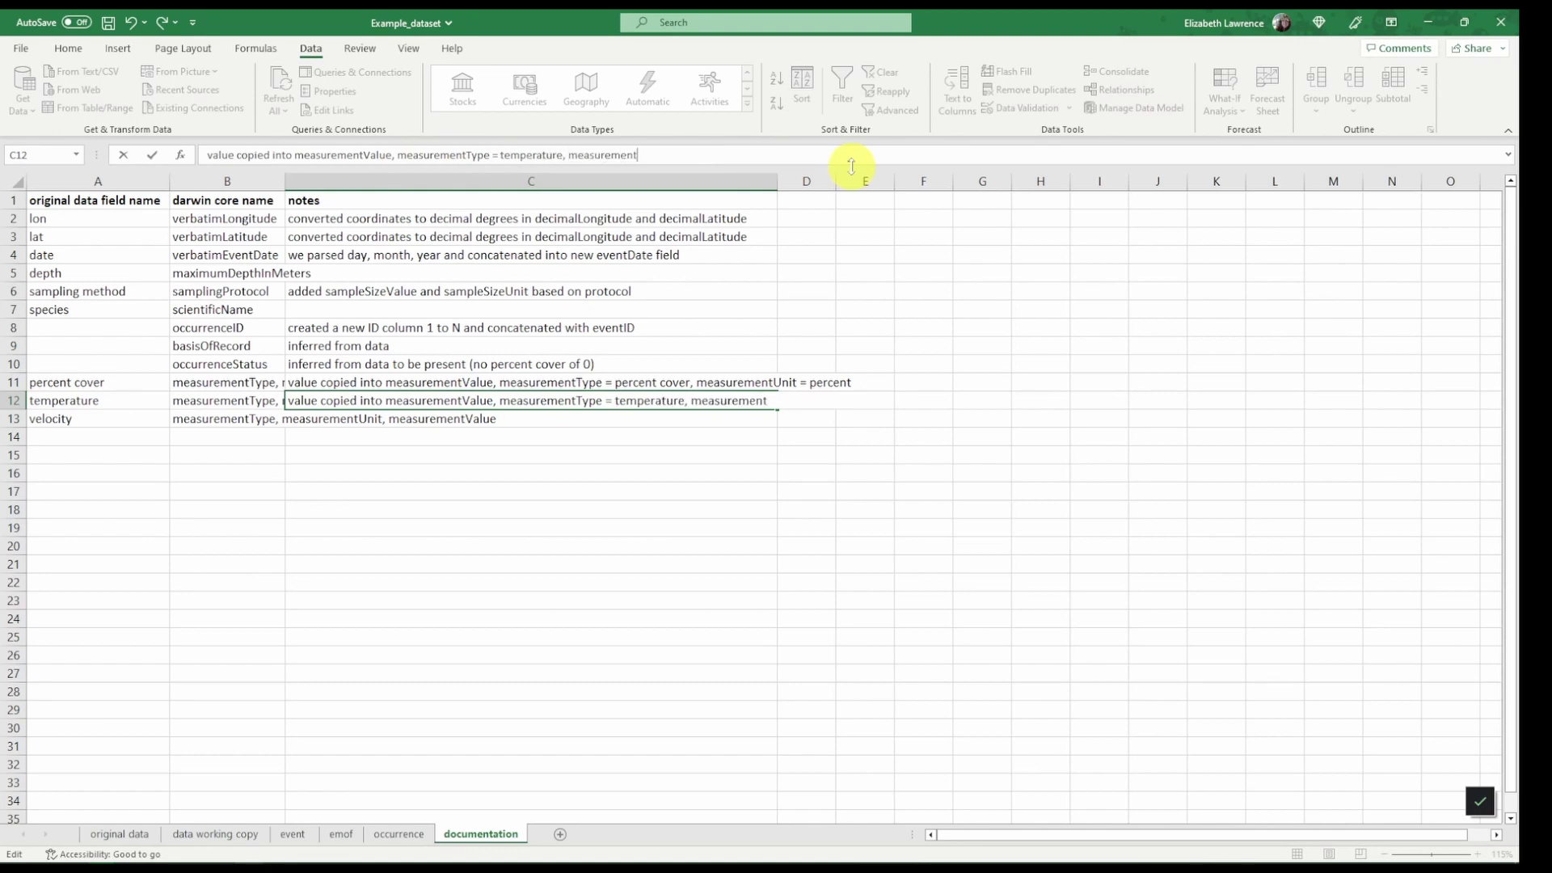
pyautogui.write('Unit = celsius')
pyautogui.press('Return')
# - Enter the velocity note "value copied into measurementValue, measurementType = velocity, measurementUnit = m/s" in C13
pyautogui.write('val')
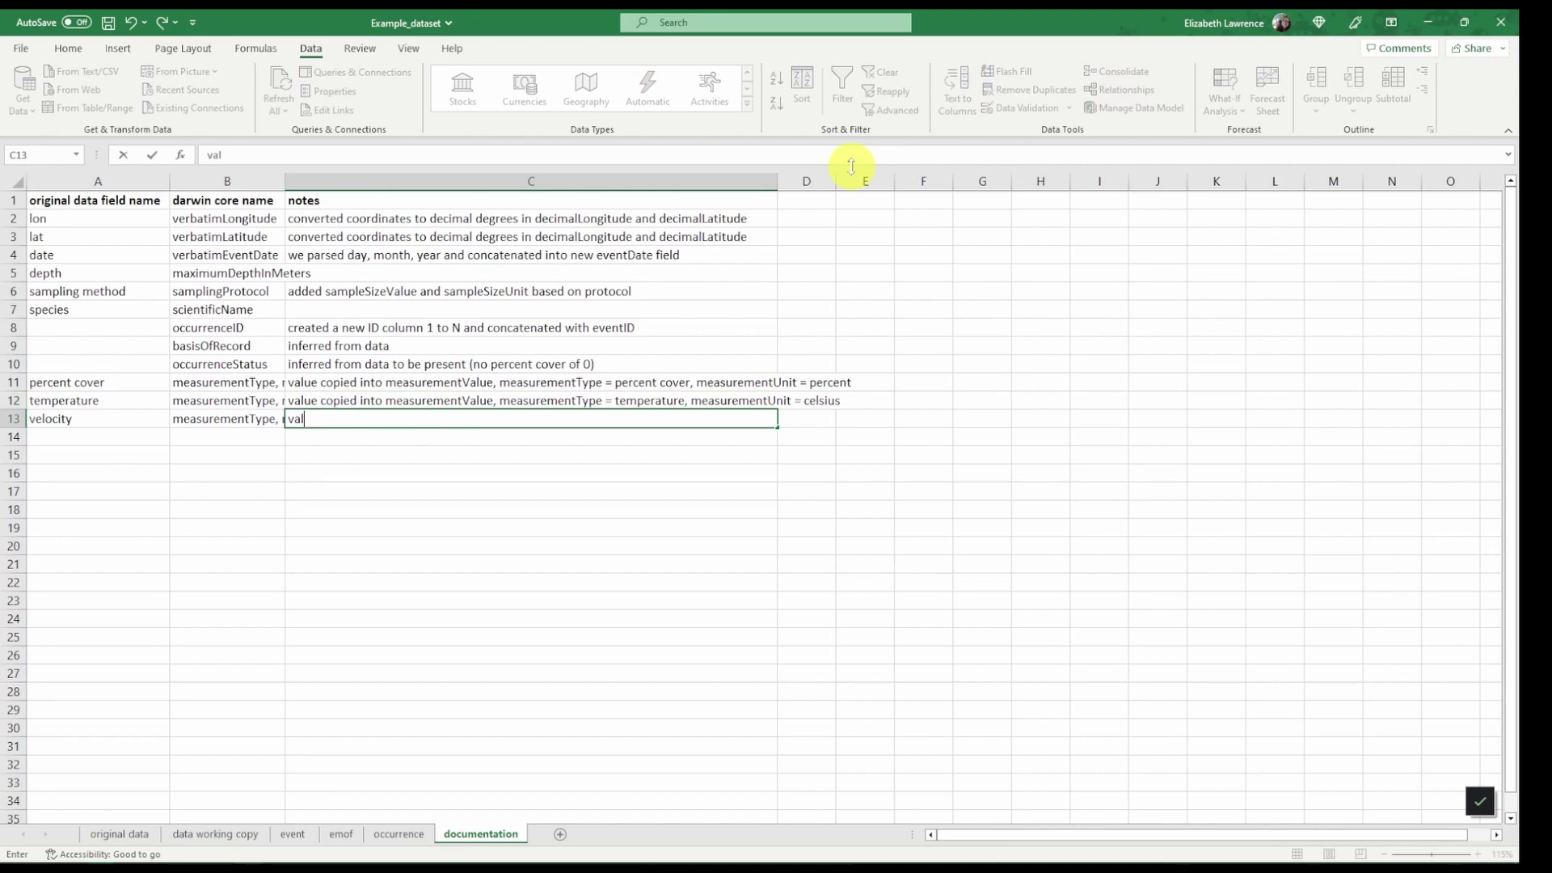
pyautogui.write('ue copied int')
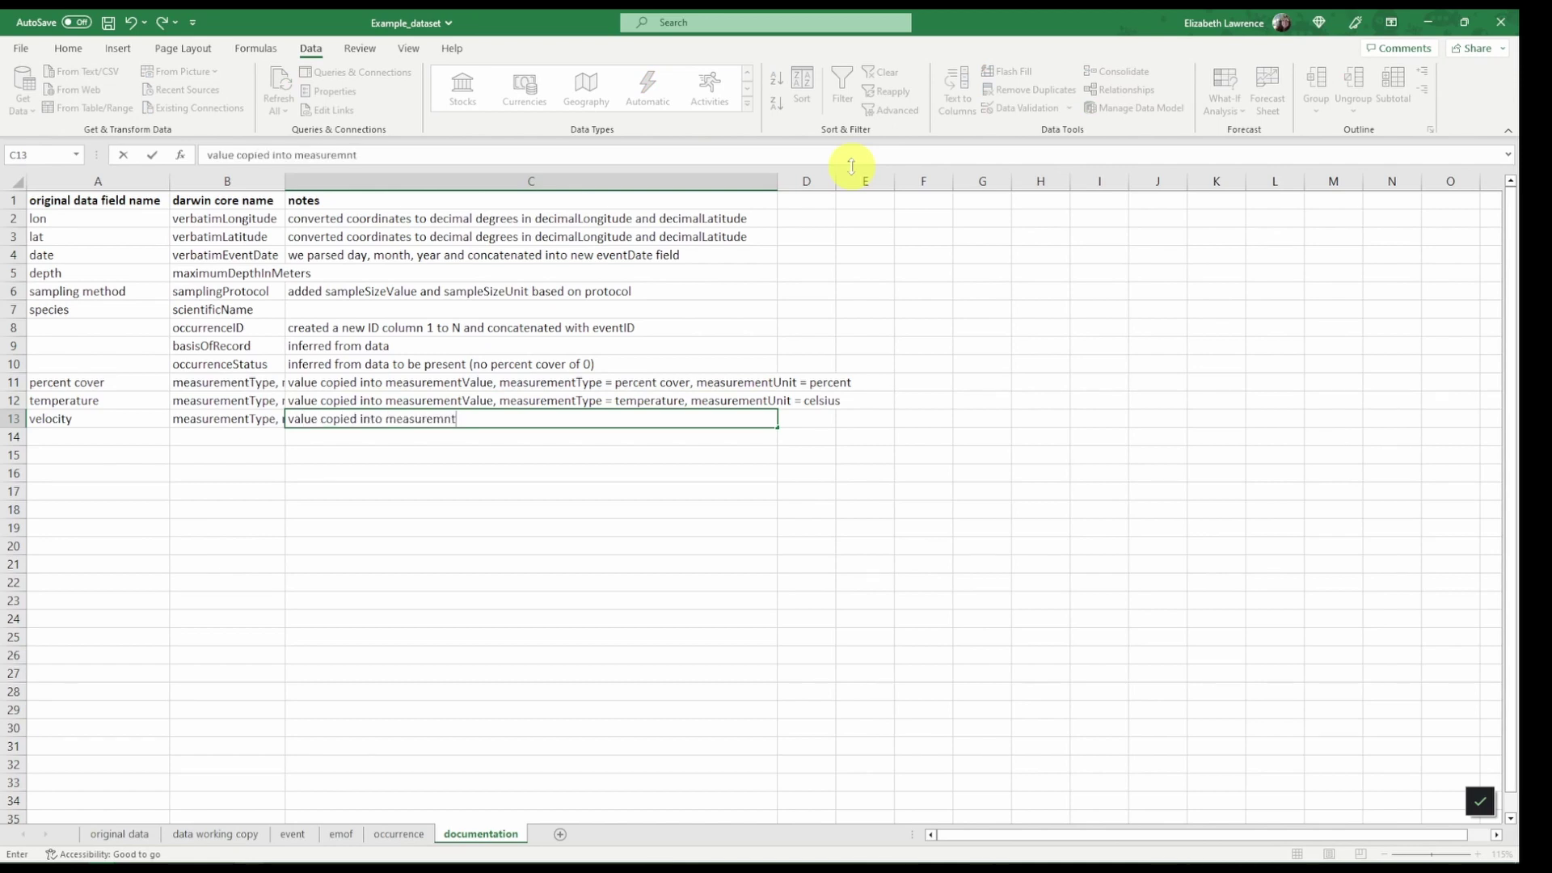
pyautogui.write('o measurementValue, measurementType')
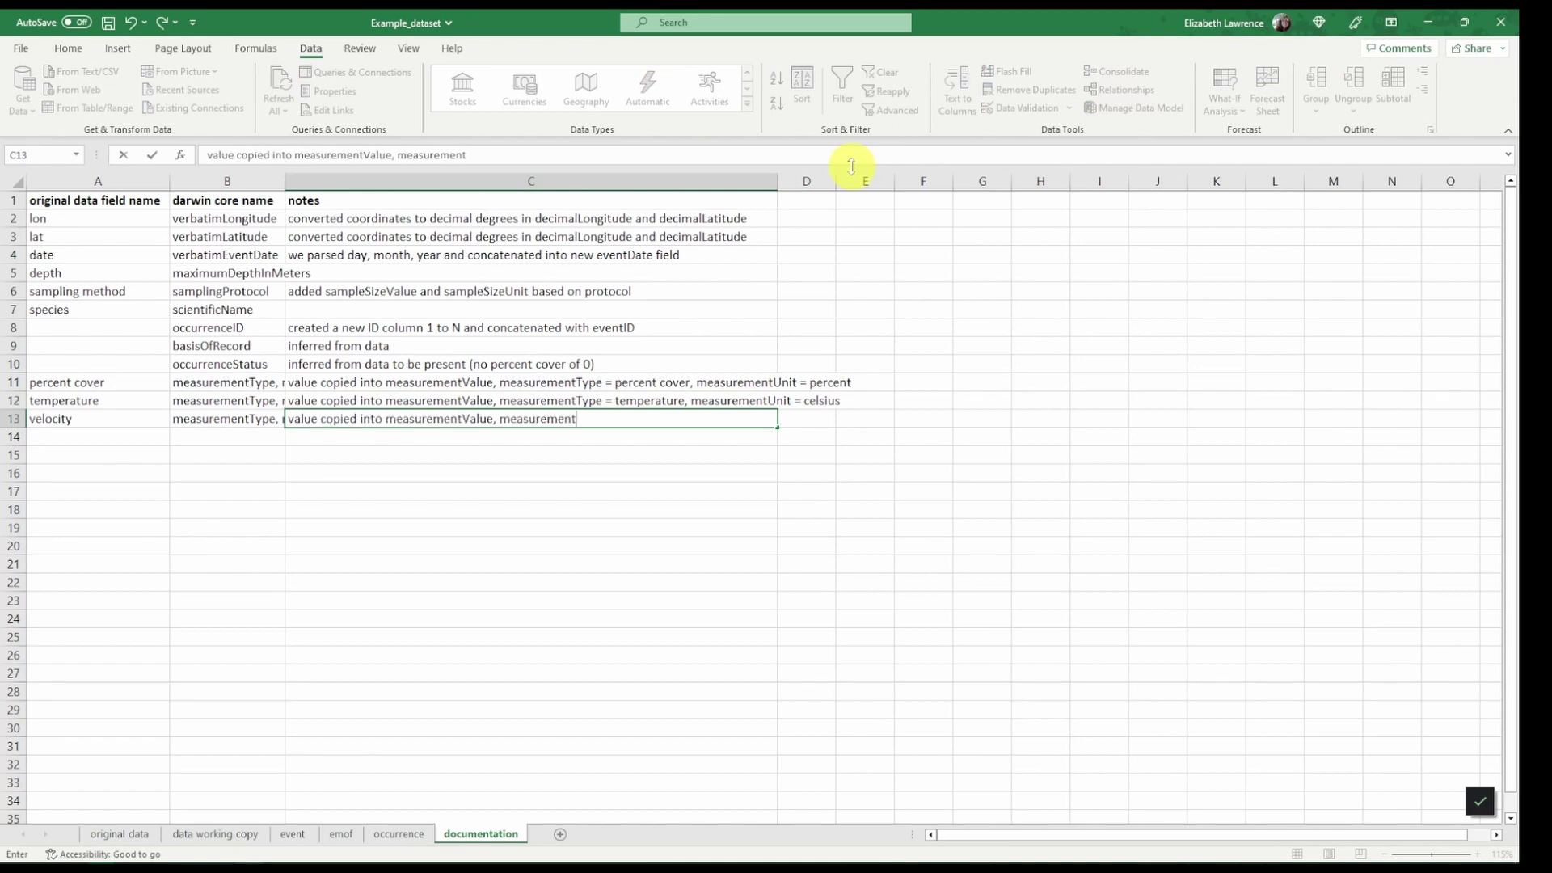
pyautogui.write(' = velocity, measurementUnit = m/s')
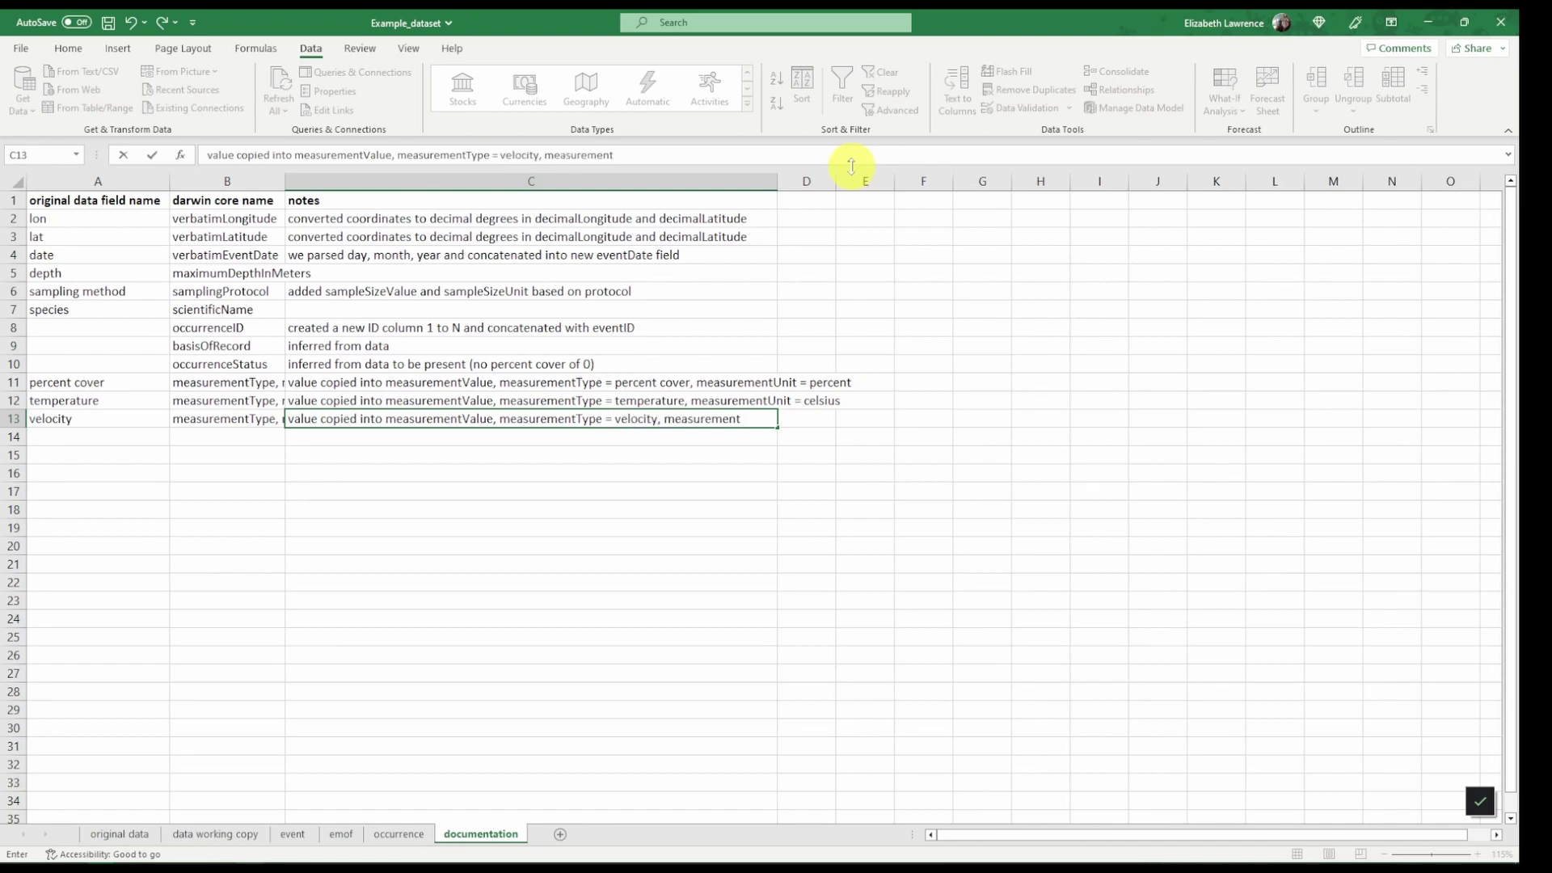
pyautogui.press('Return')
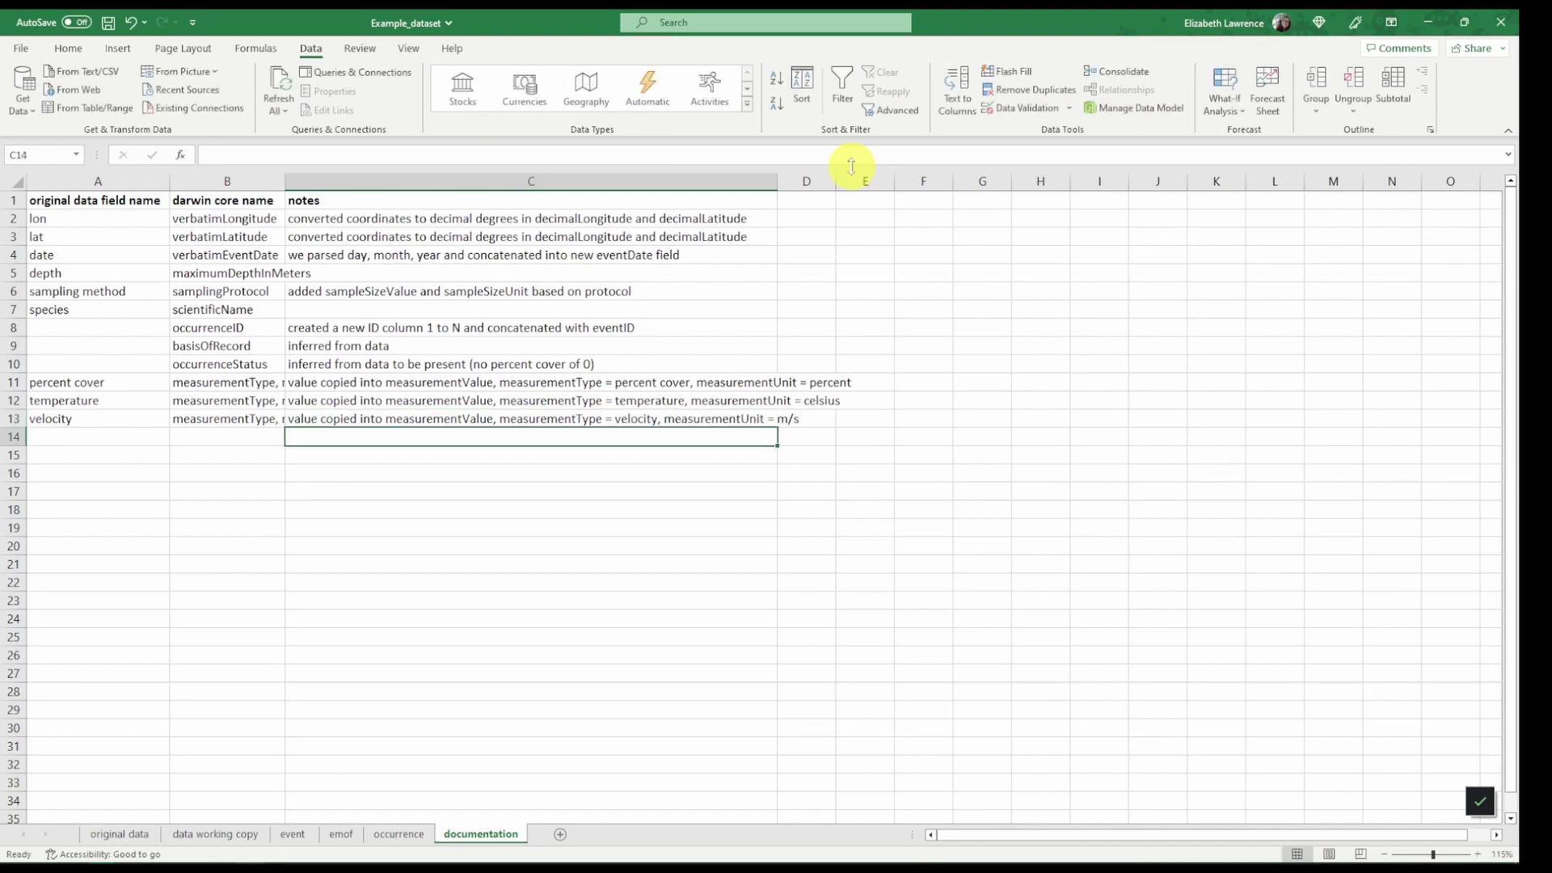
pyautogui.click(457, 454)
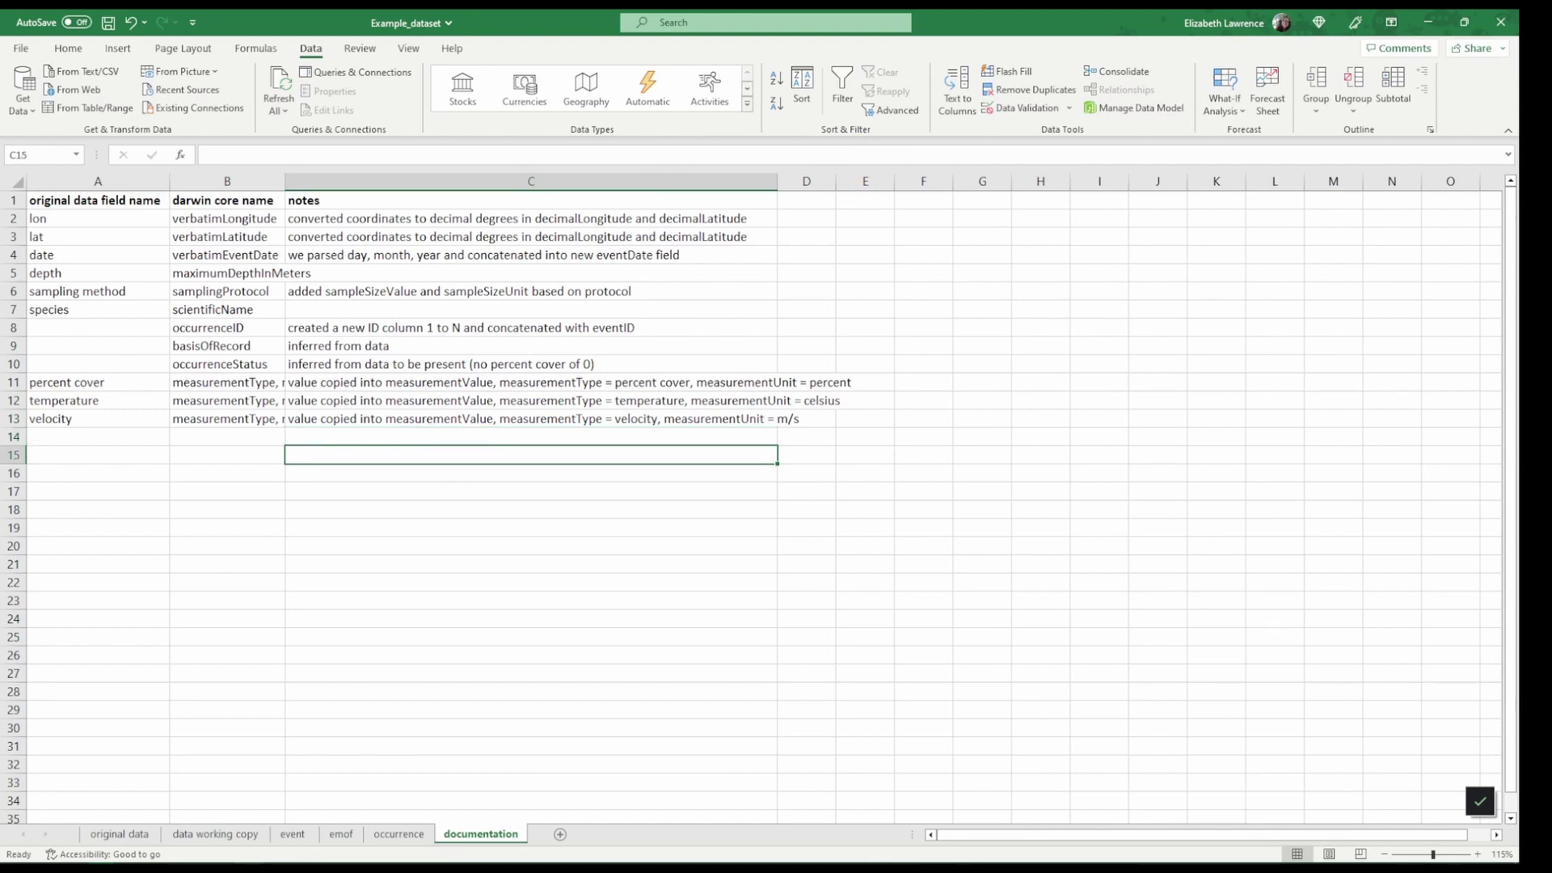